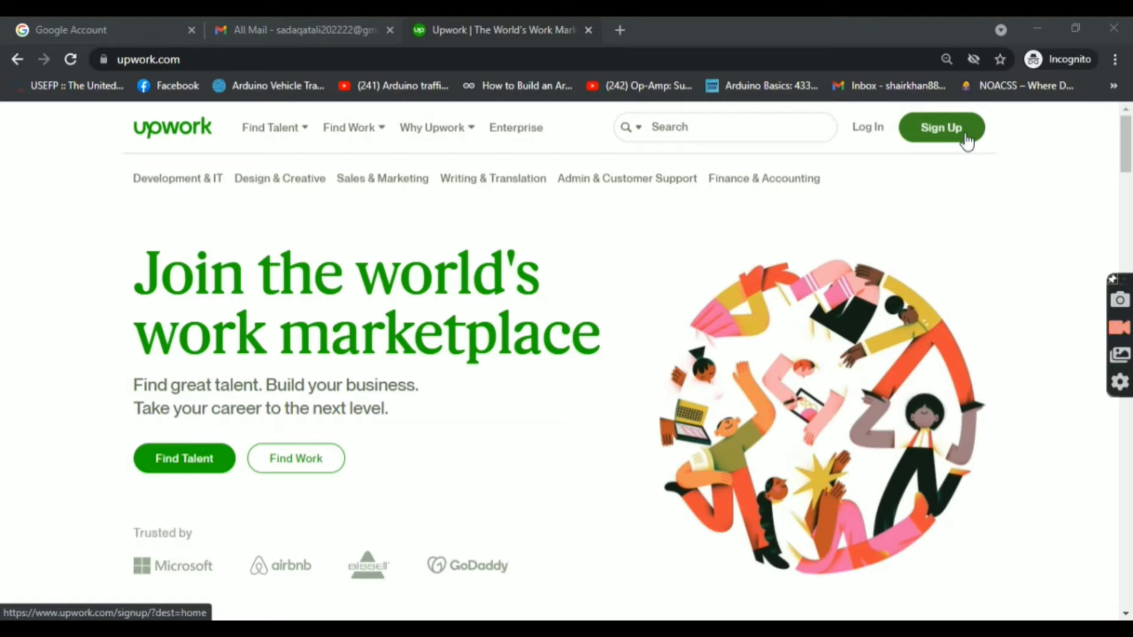
# Step: Start a free Upwork signup with a Gmail address and continue past the work-email warning
pyautogui.click(957, 142)
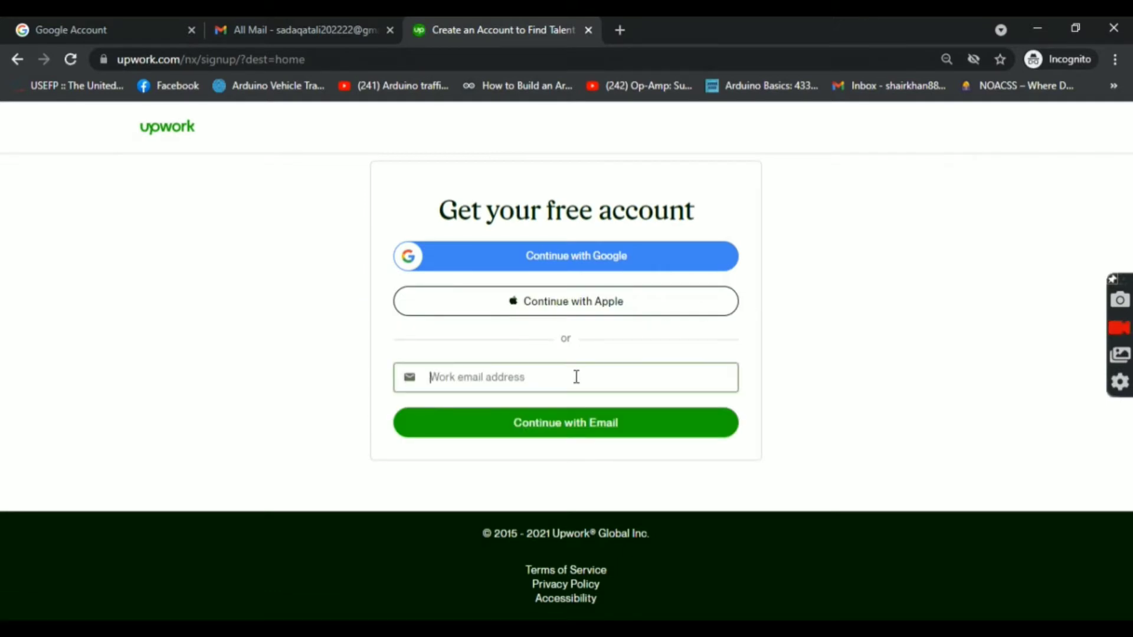
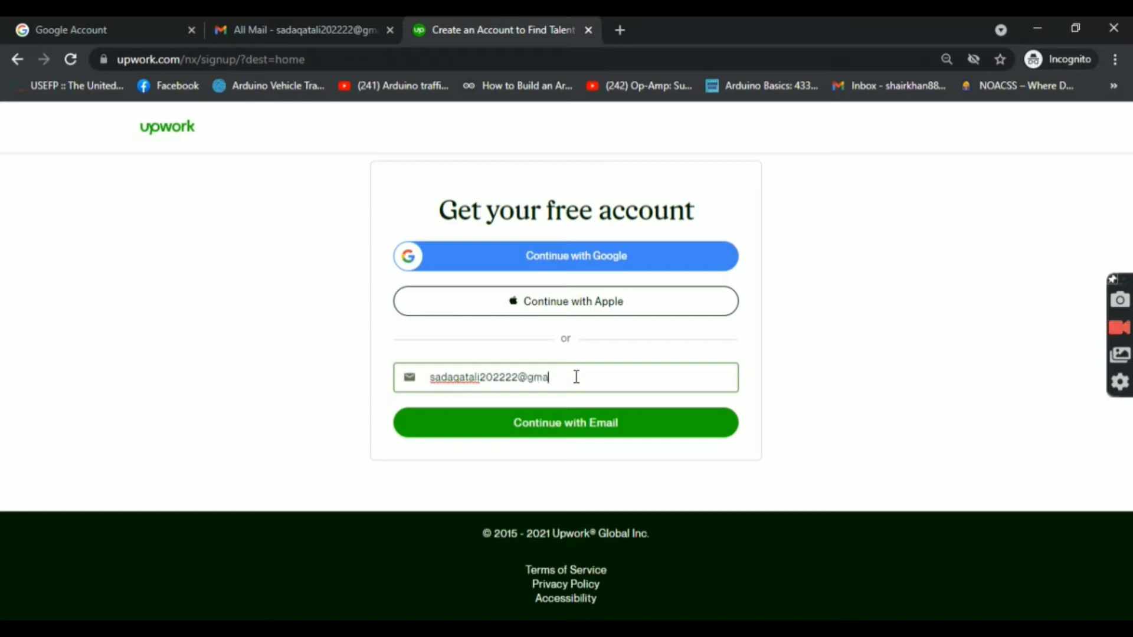
pyautogui.click(577, 434)
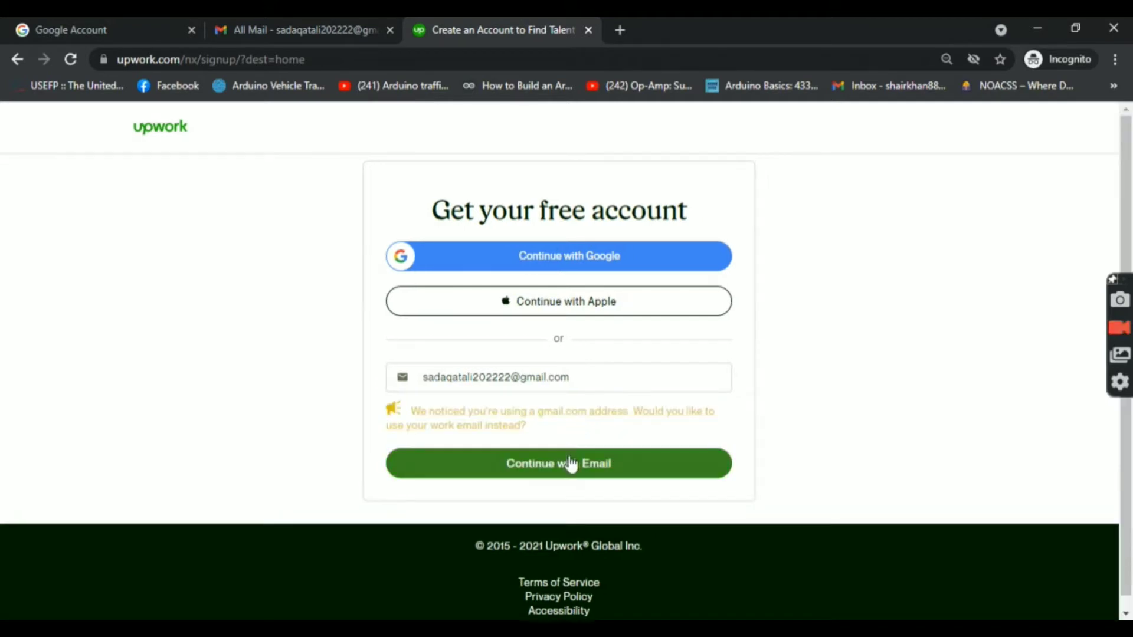
pyautogui.click(571, 462)
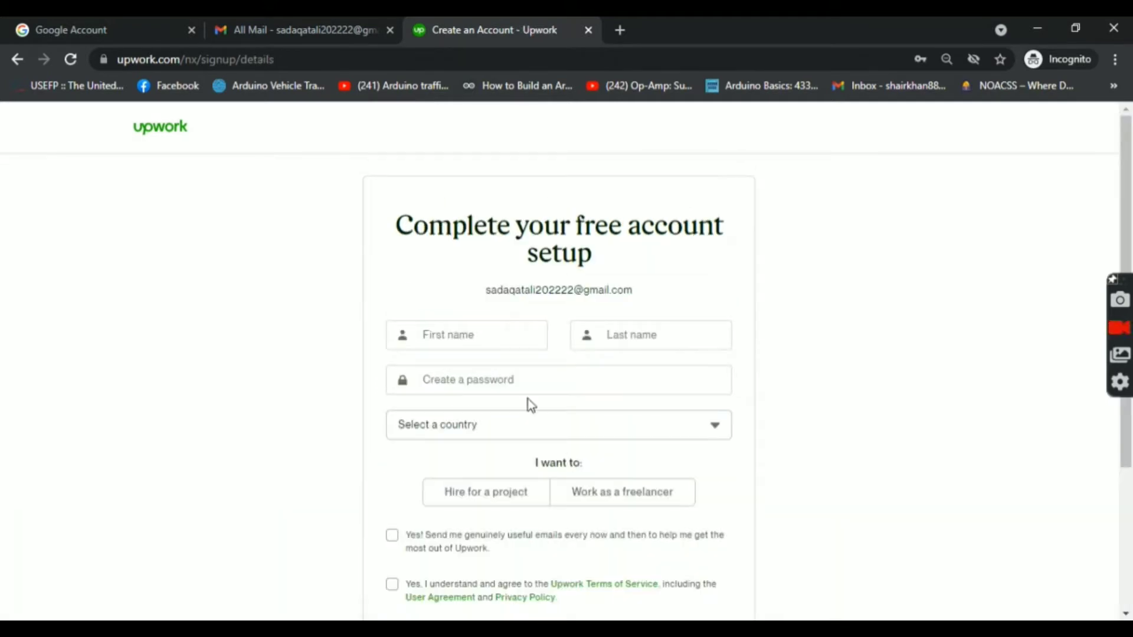
# Step: Enter the first name, last name and account password on the signup form
pyautogui.click(481, 337)
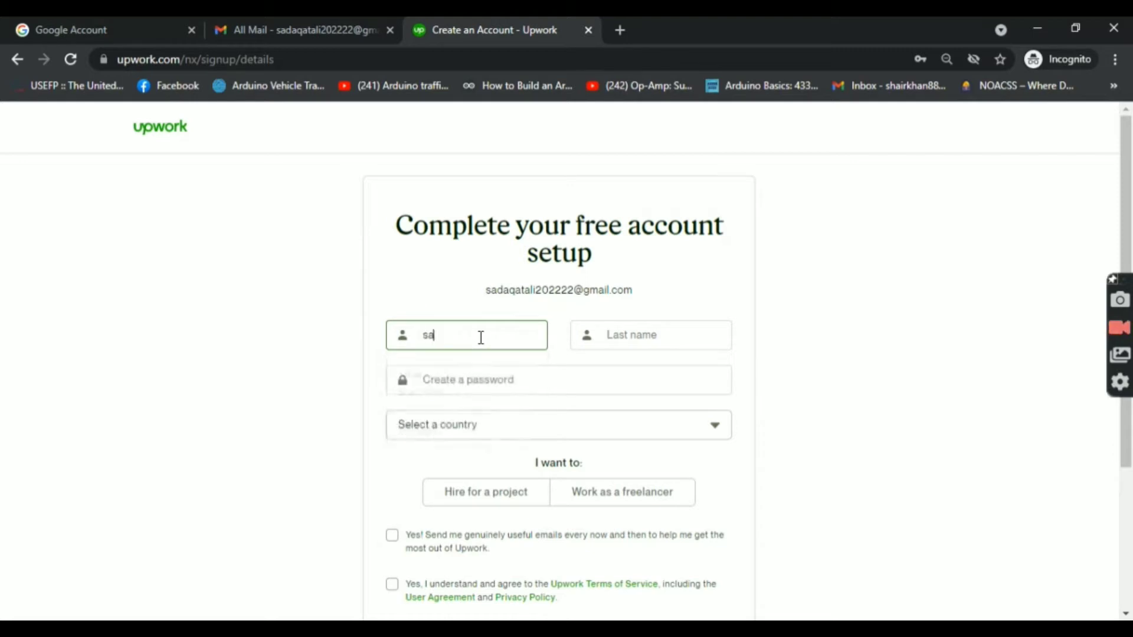
pyautogui.click(615, 338)
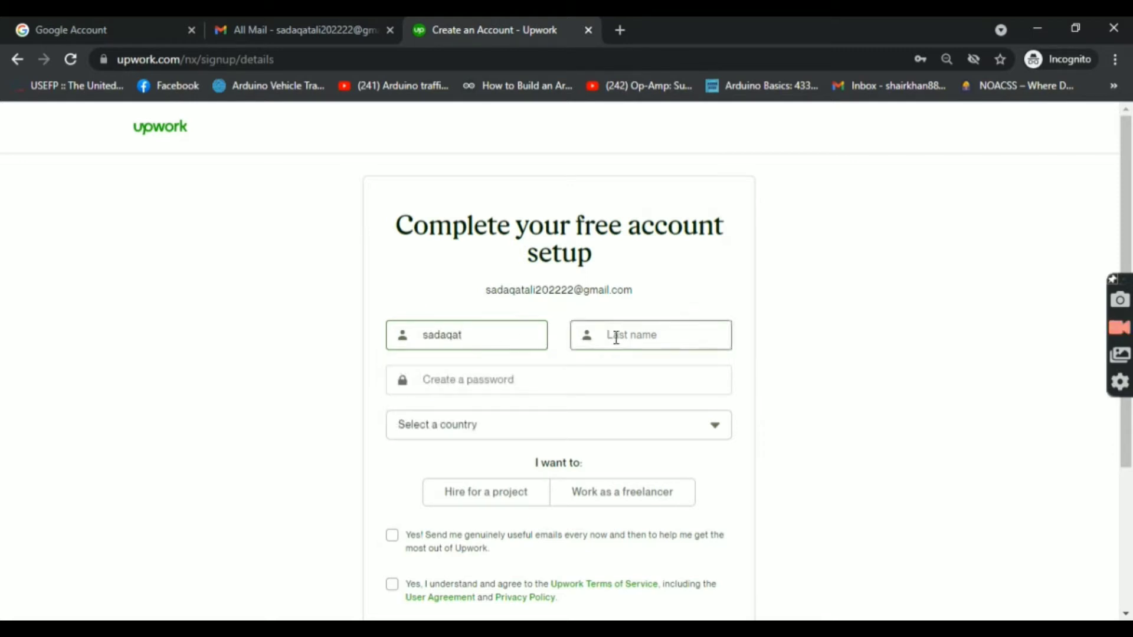
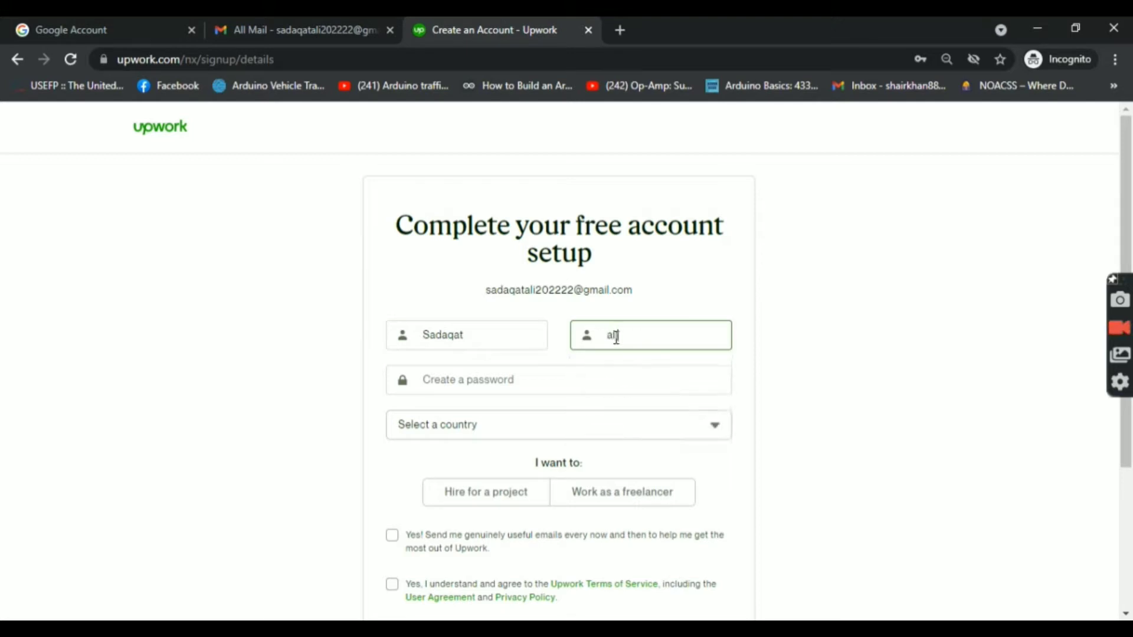
pyautogui.click(571, 378)
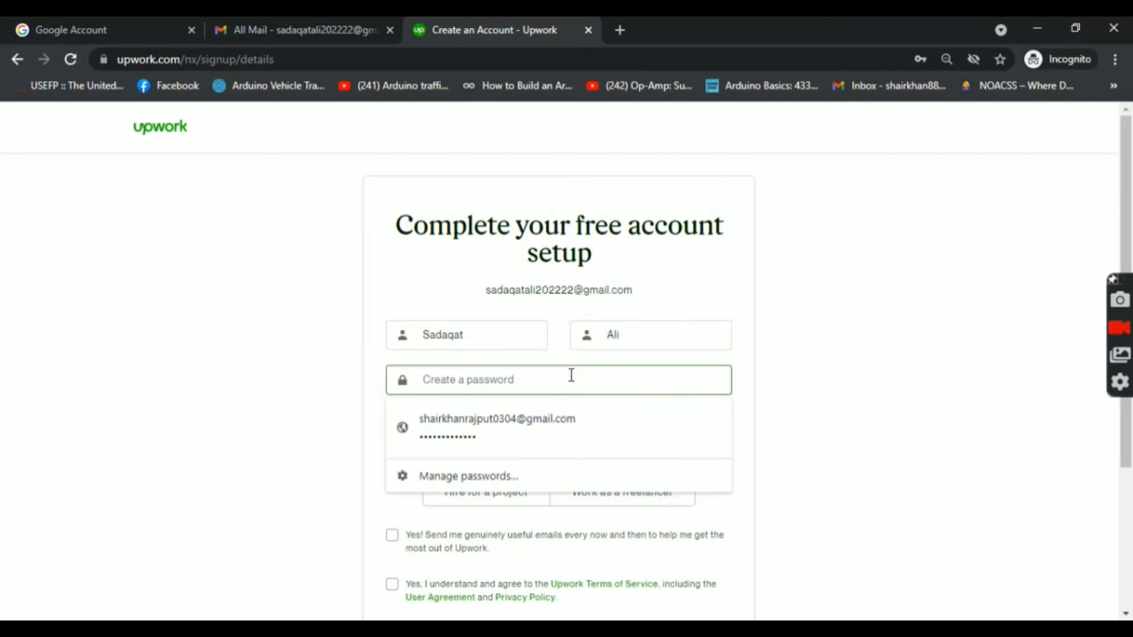
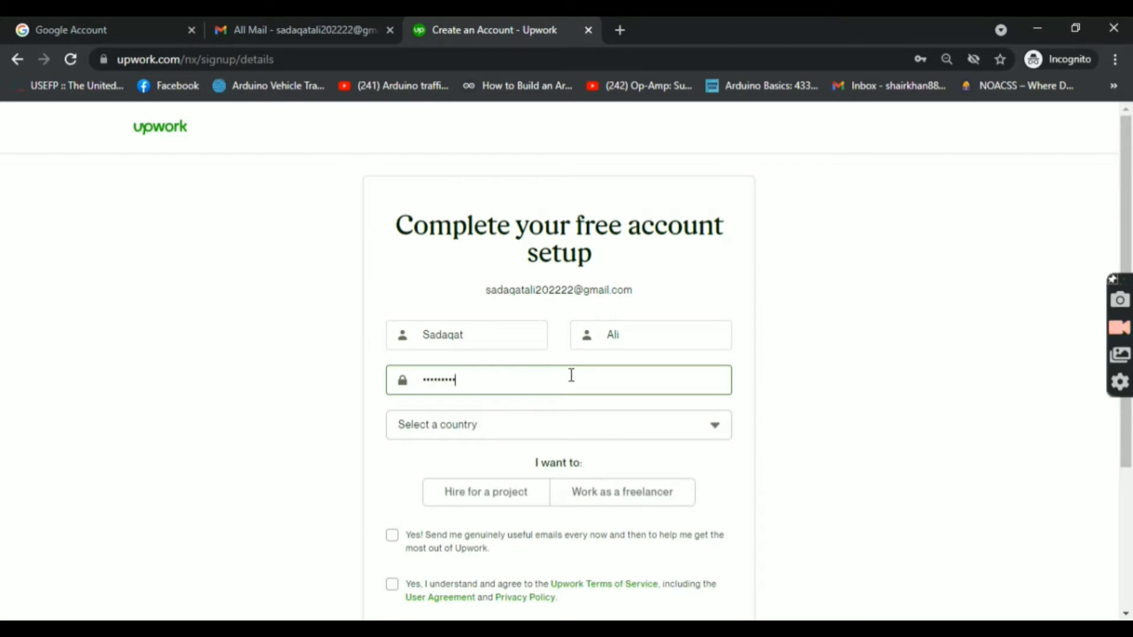
# Step: Set the country to Pakistan, choose freelancer work, tick both checkboxes and create the account
pyautogui.click(558, 417)
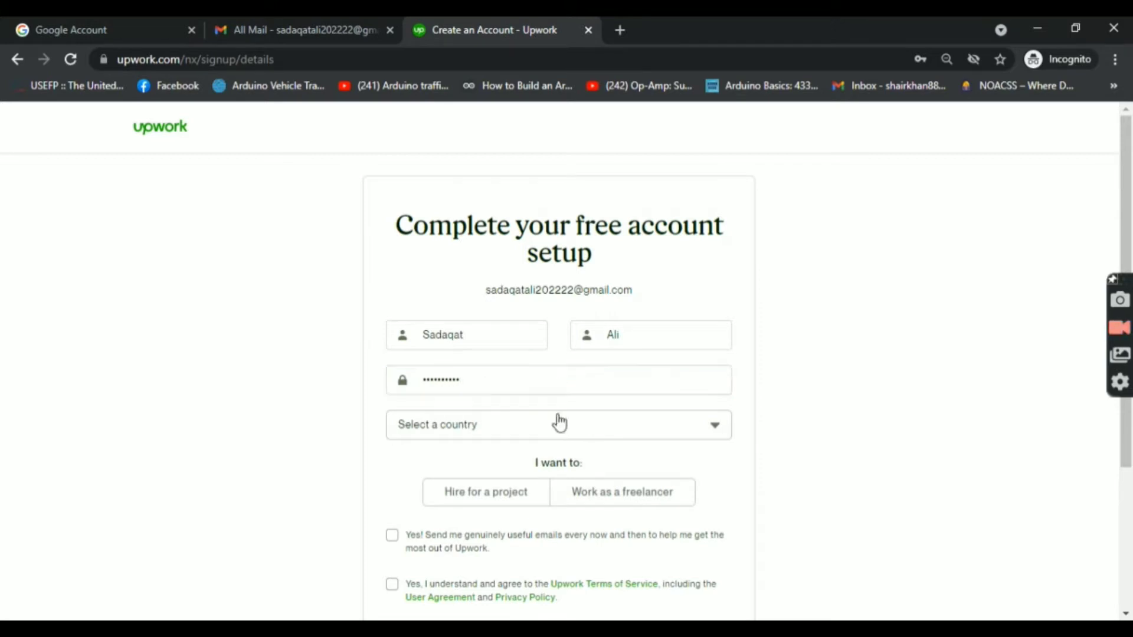
pyautogui.click(713, 431)
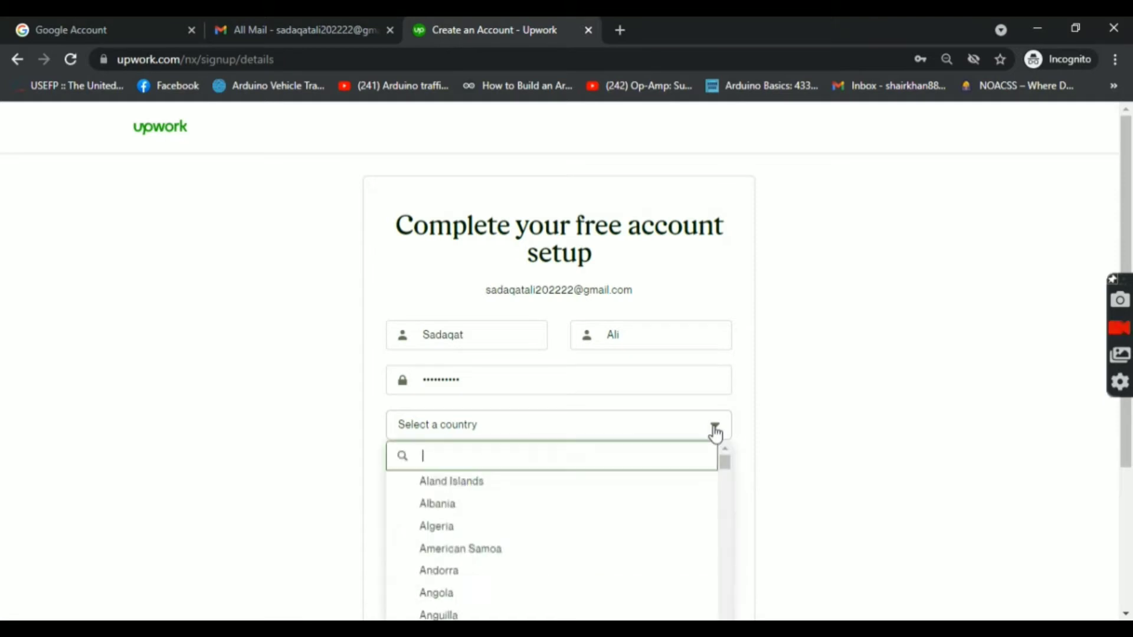
pyautogui.click(715, 431)
pyautogui.click(715, 430)
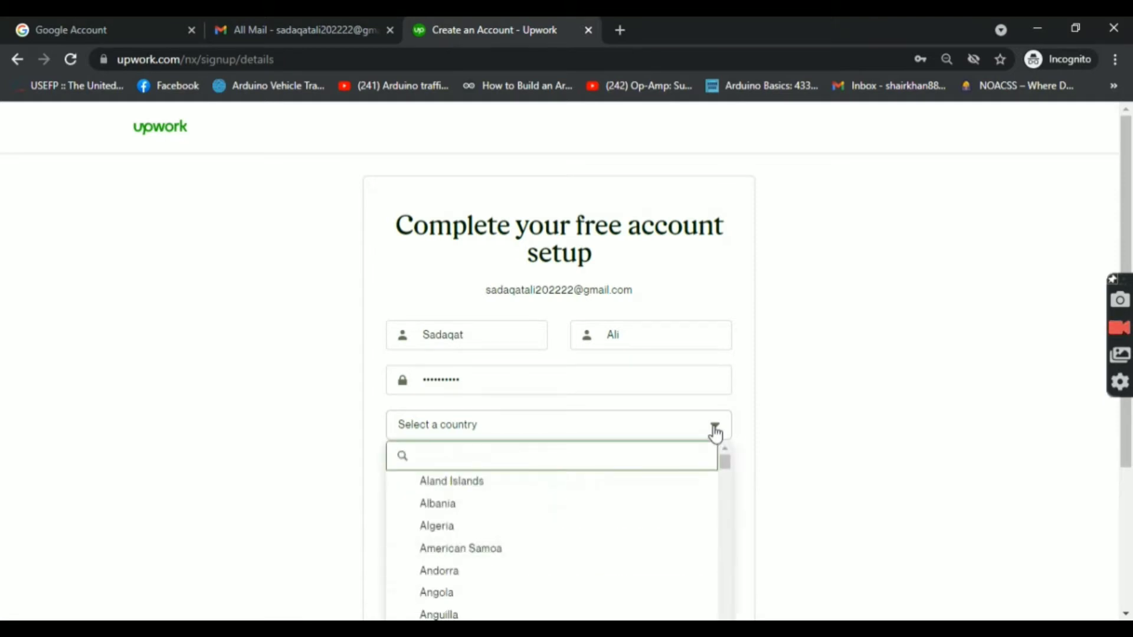
pyautogui.write('pak')
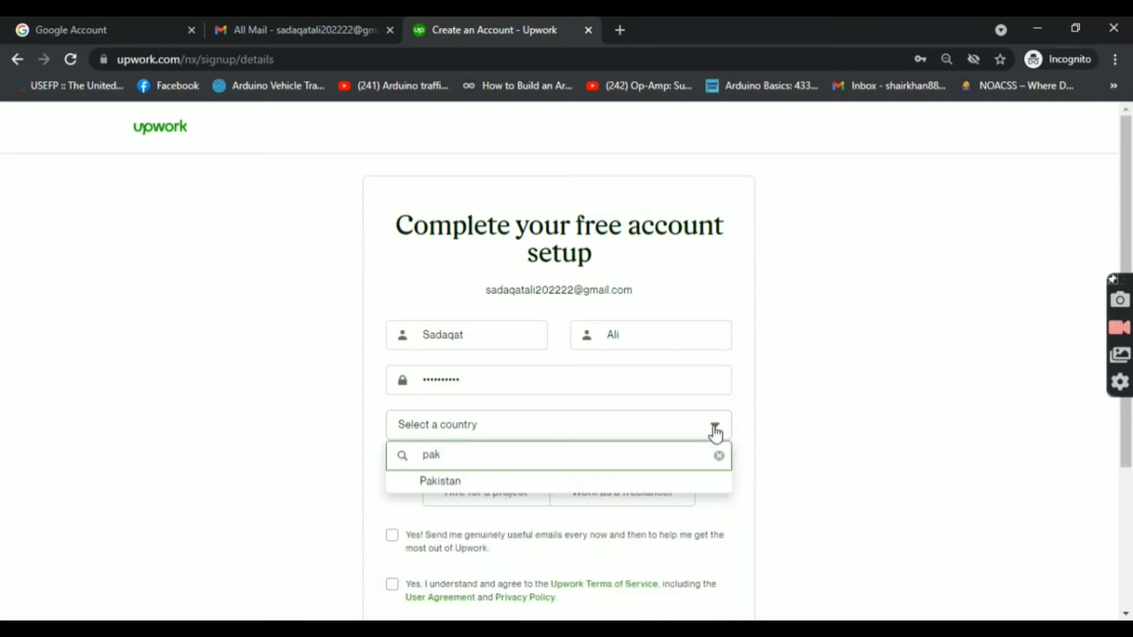
pyautogui.click(697, 485)
pyautogui.click(630, 508)
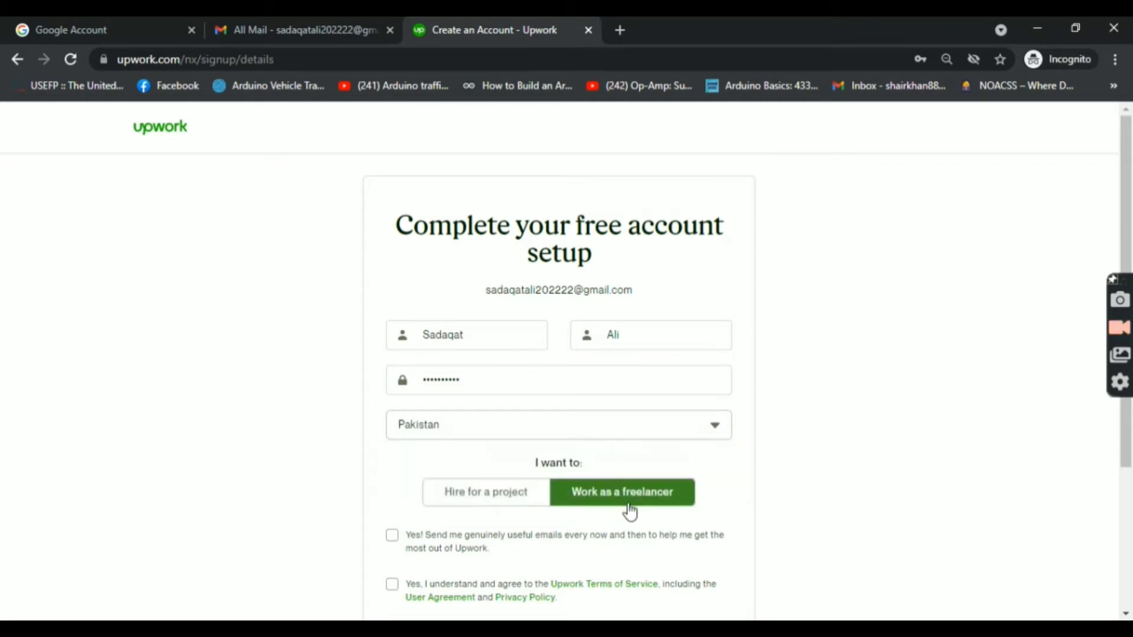
pyautogui.click(393, 535)
pyautogui.click(392, 584)
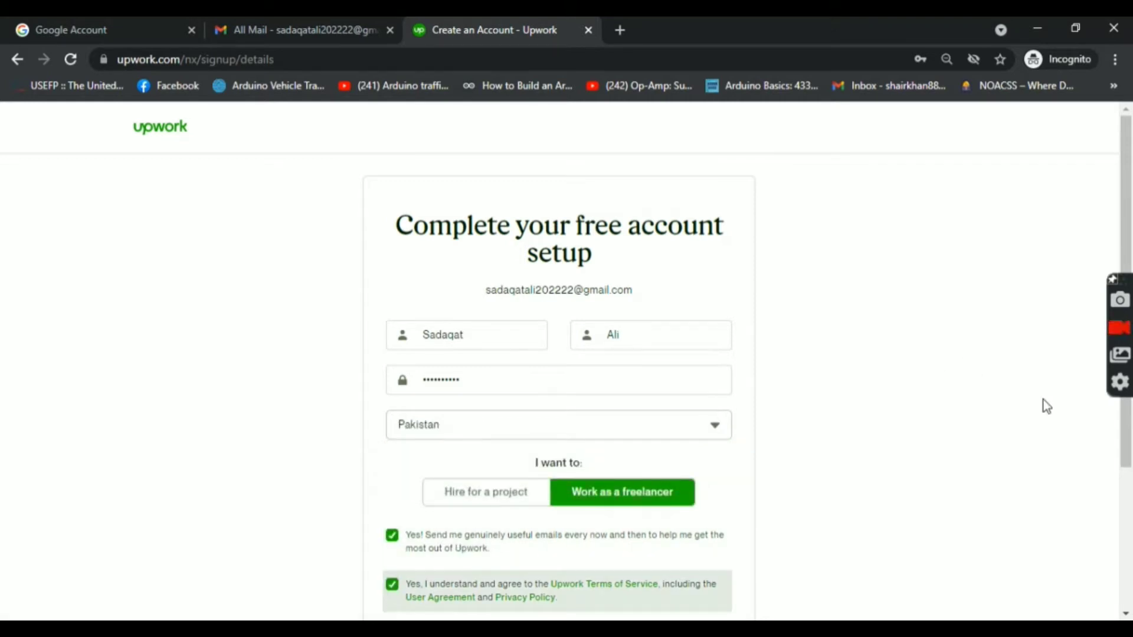
pyautogui.moveTo(1128, 455); pyautogui.dragTo(1131, 531)
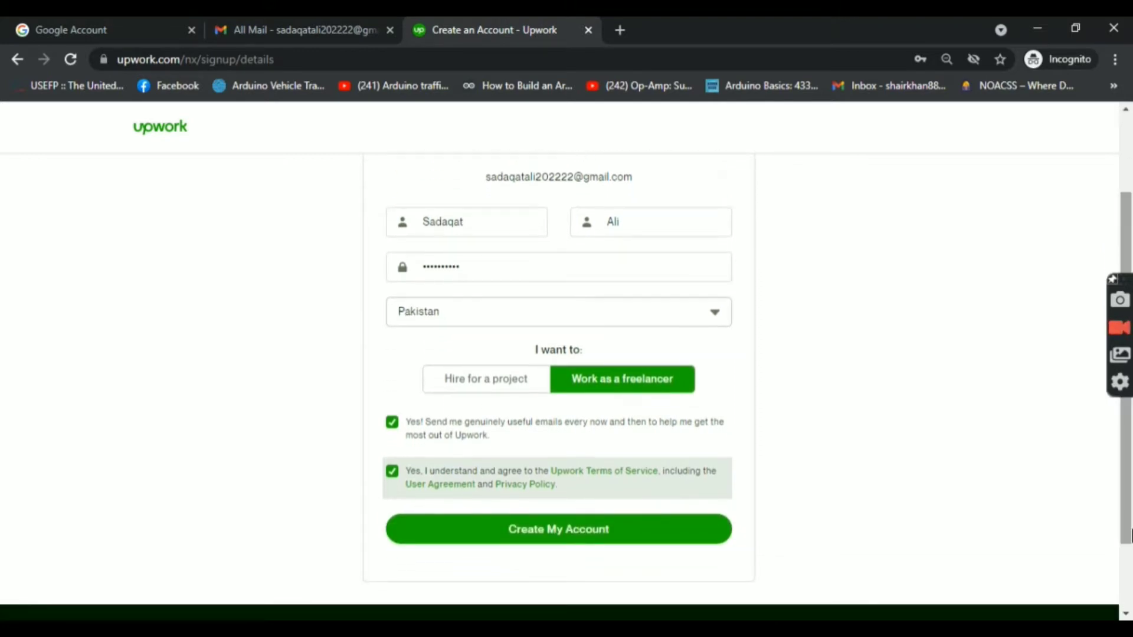
pyautogui.click(585, 544)
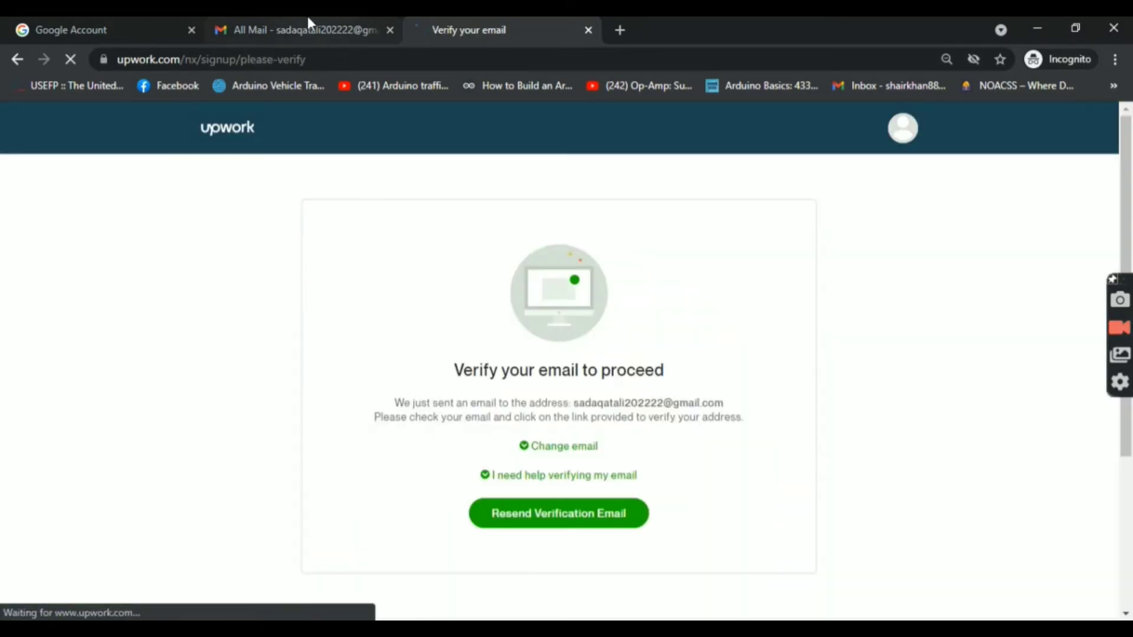
# Step: Switch to the Gmail All Mail tab
pyautogui.click(308, 20)
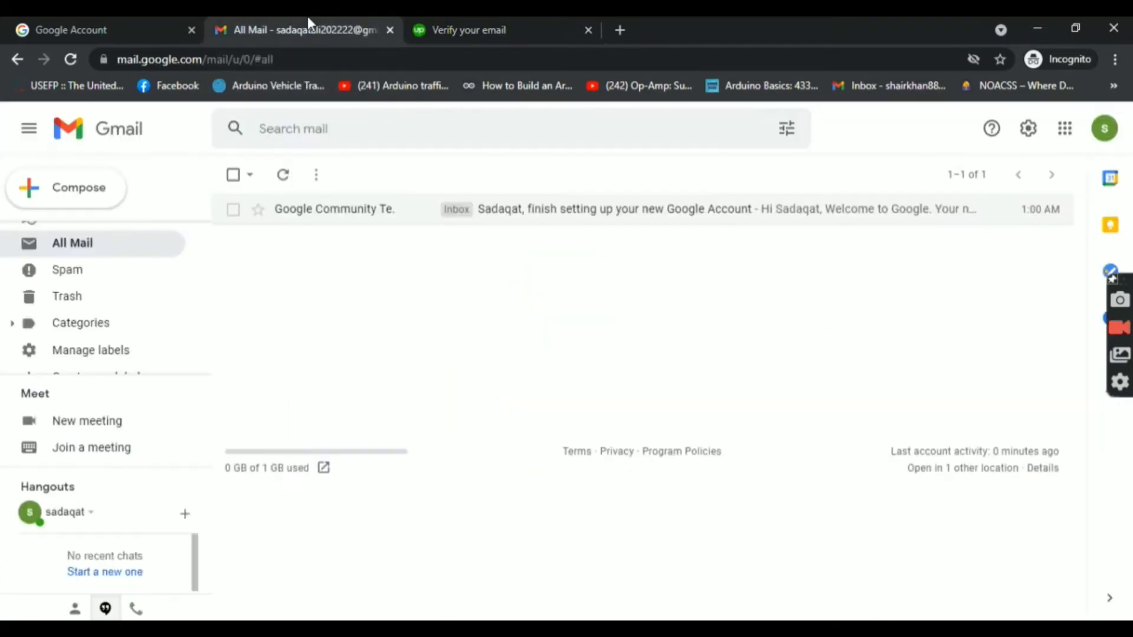
pyautogui.click(280, 180)
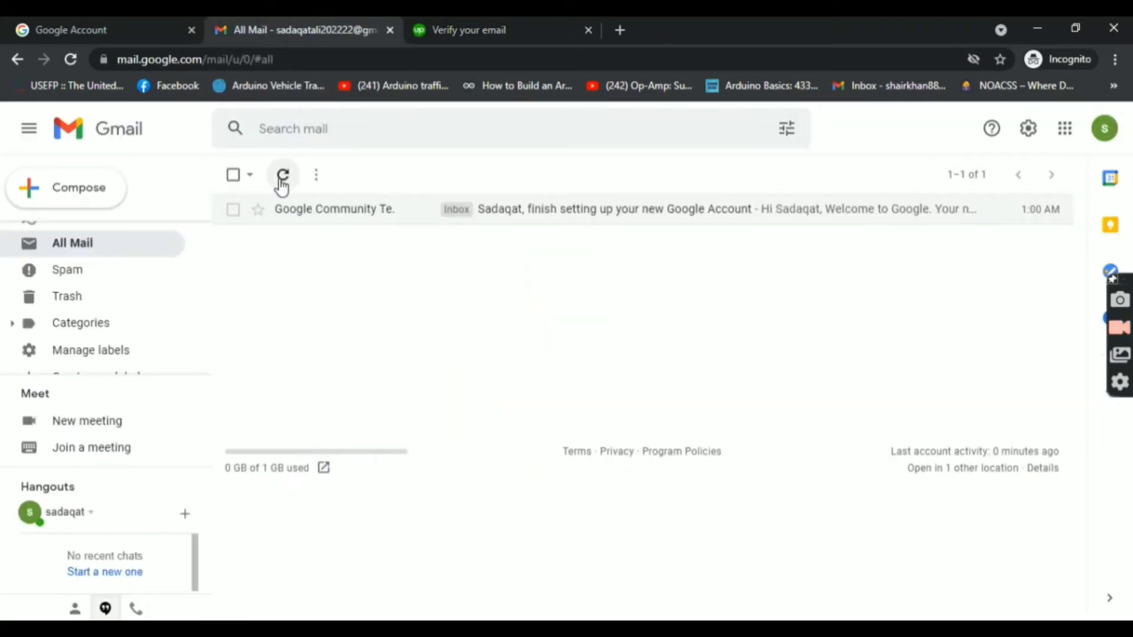
pyautogui.click(282, 177)
pyautogui.click(136, 243)
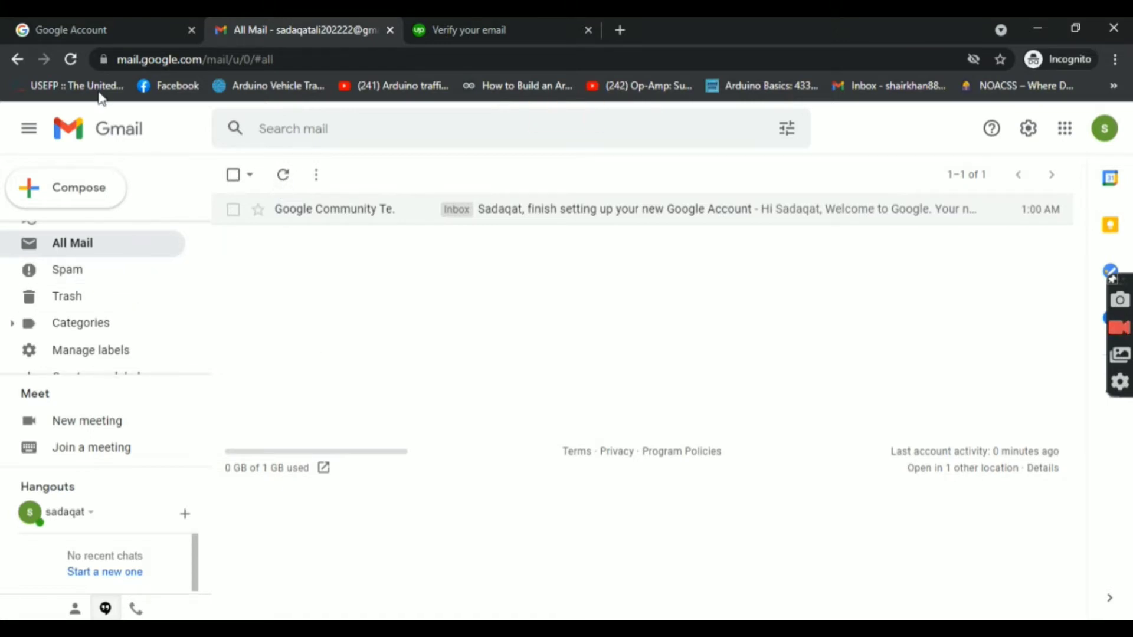
pyautogui.click(65, 60)
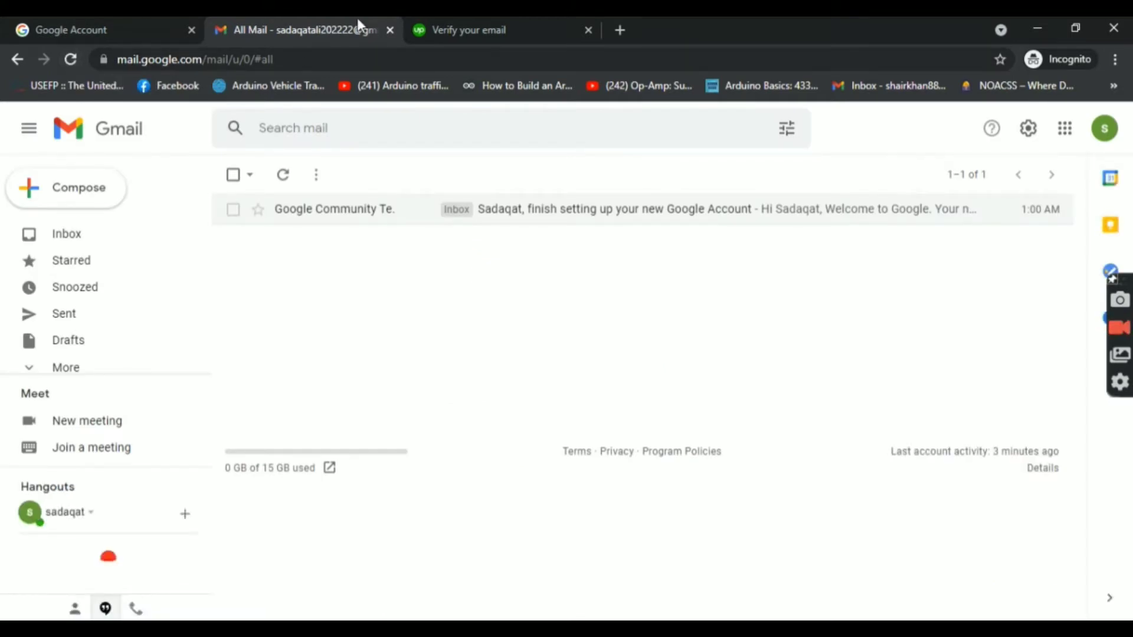
# Step: Resend the Upwork verification email, then reload Gmail so it appears
pyautogui.click(449, 24)
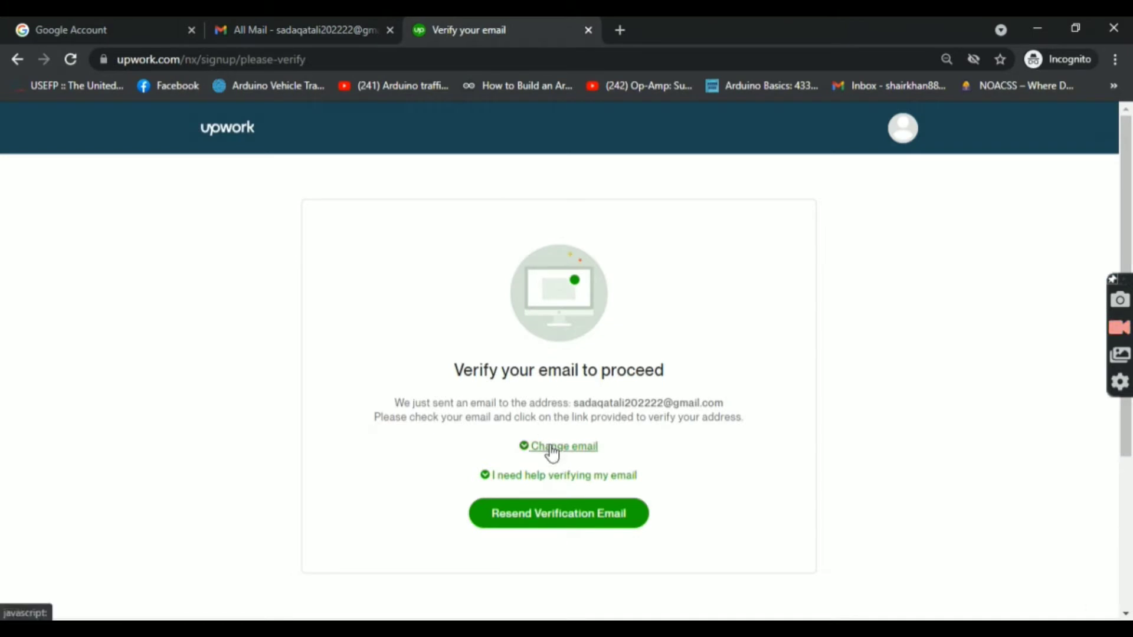
pyautogui.click(572, 513)
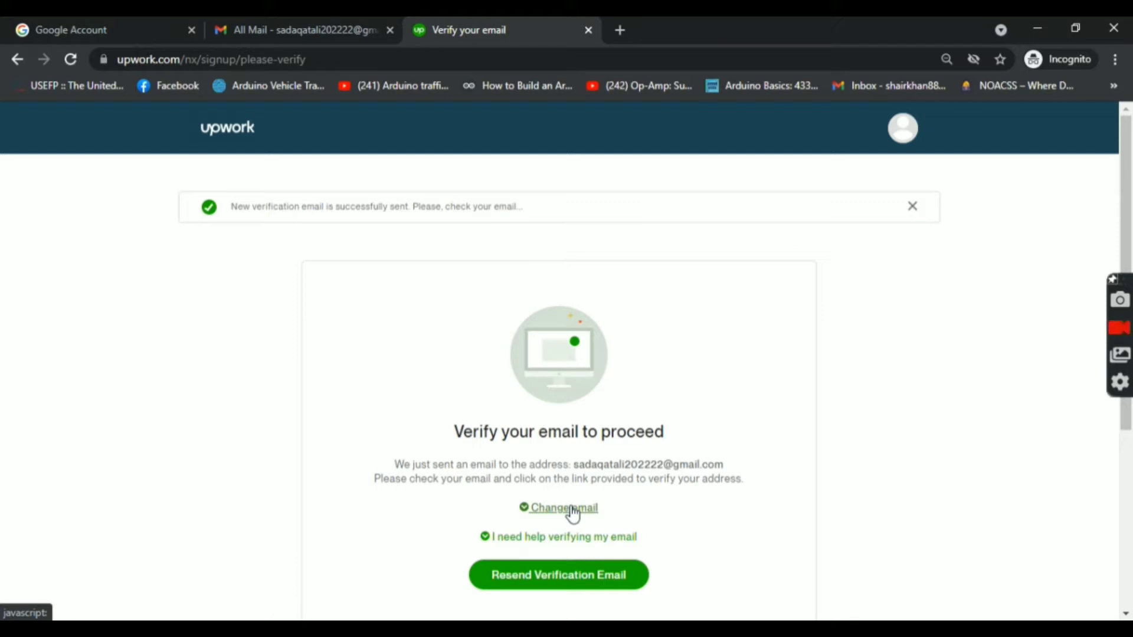
pyautogui.click(320, 17)
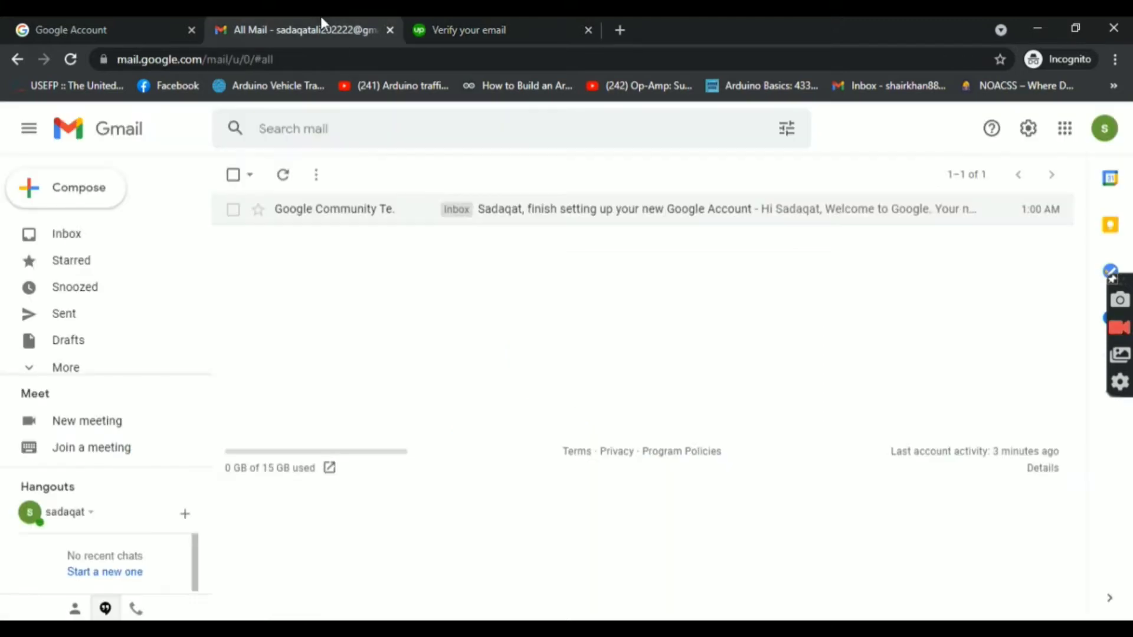
pyautogui.click(74, 56)
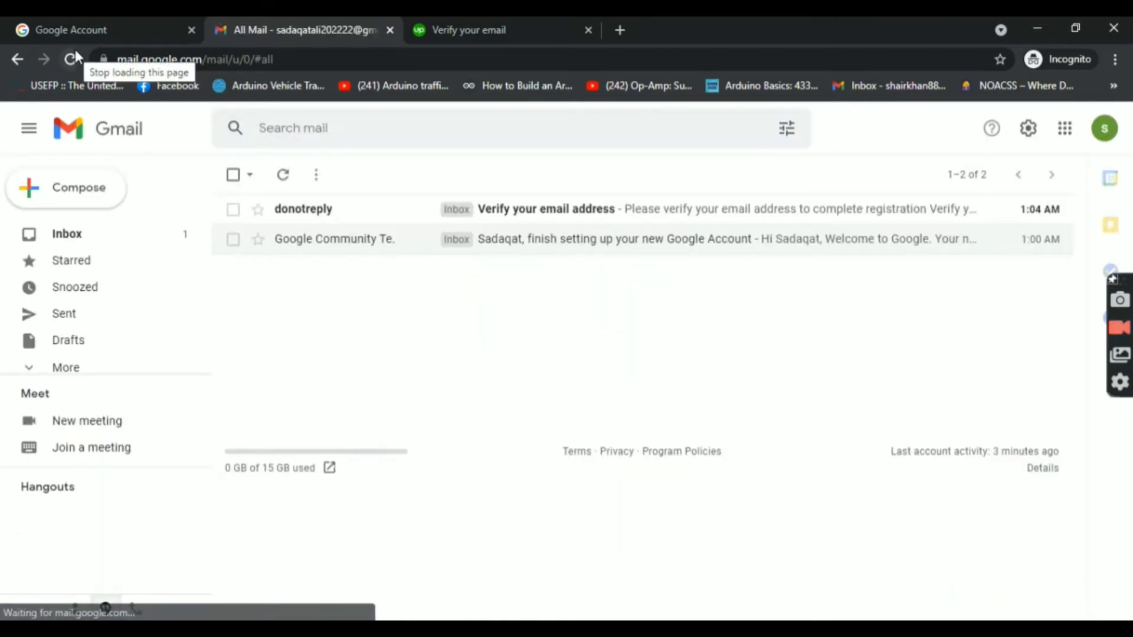
# Step: Open Upwork's verification email, follow its link, and reload the Upwork tab to reach profile creation
pyautogui.click(570, 215)
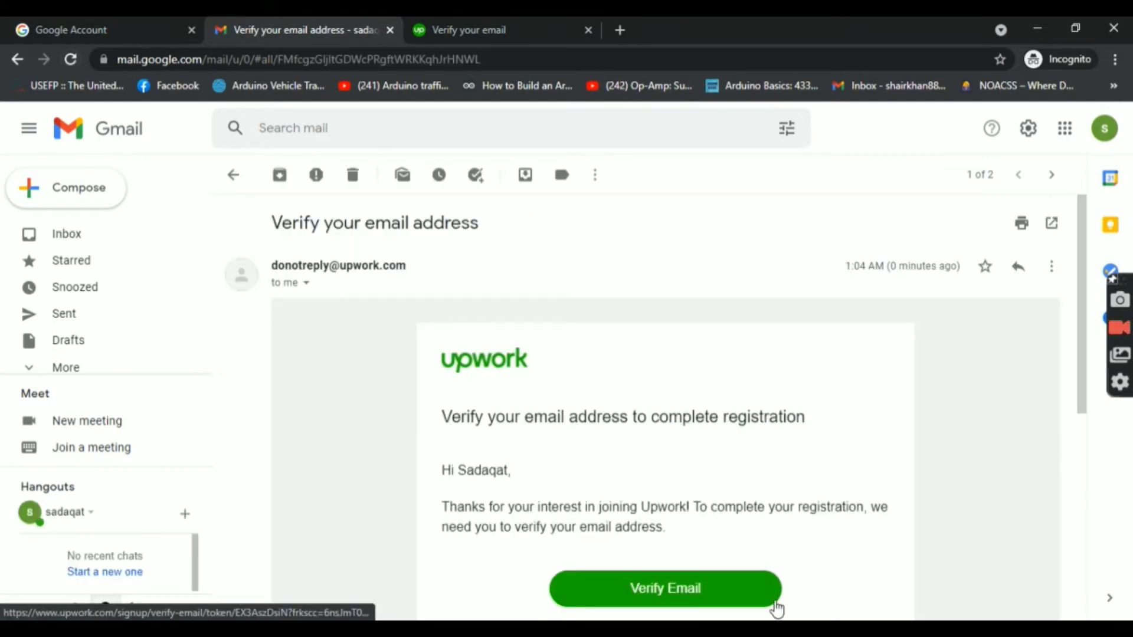
pyautogui.click(698, 589)
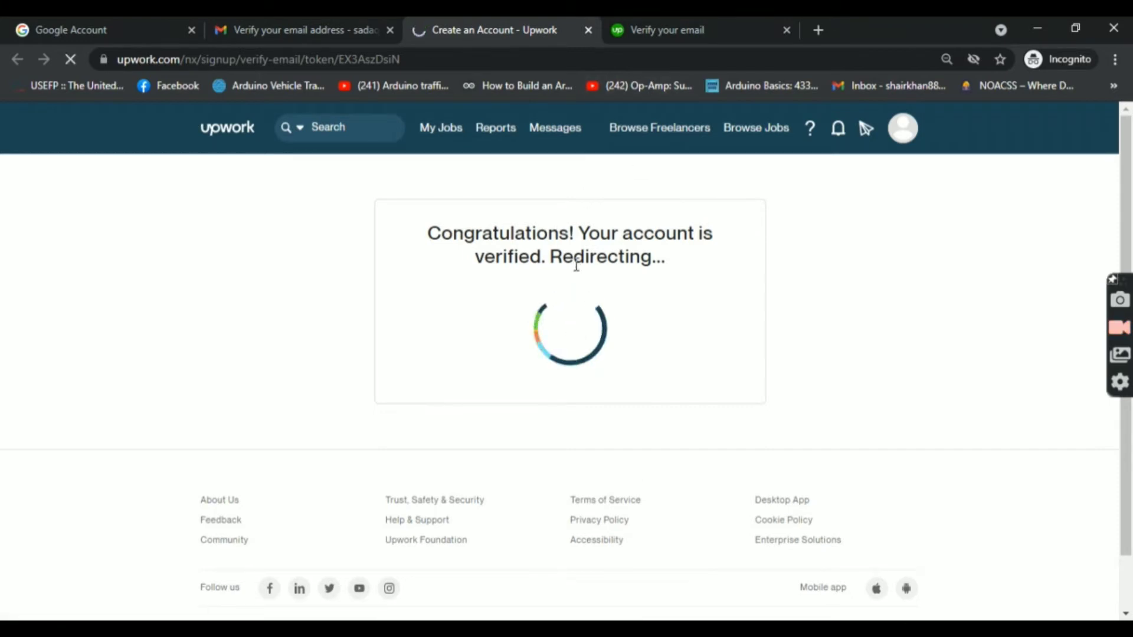
pyautogui.click(709, 19)
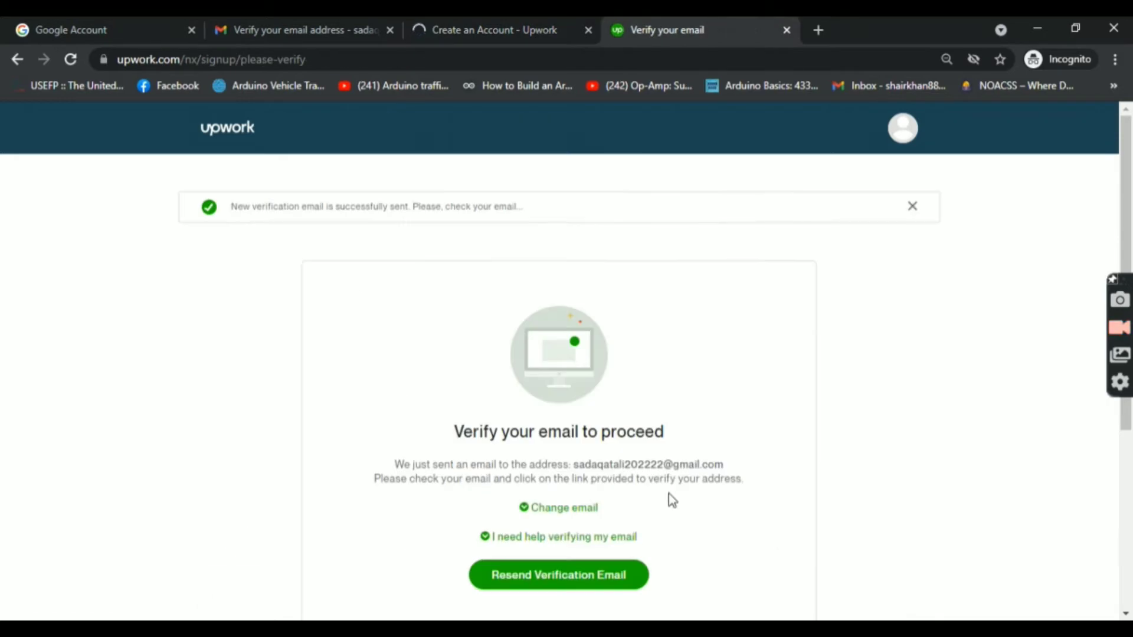
pyautogui.click(72, 59)
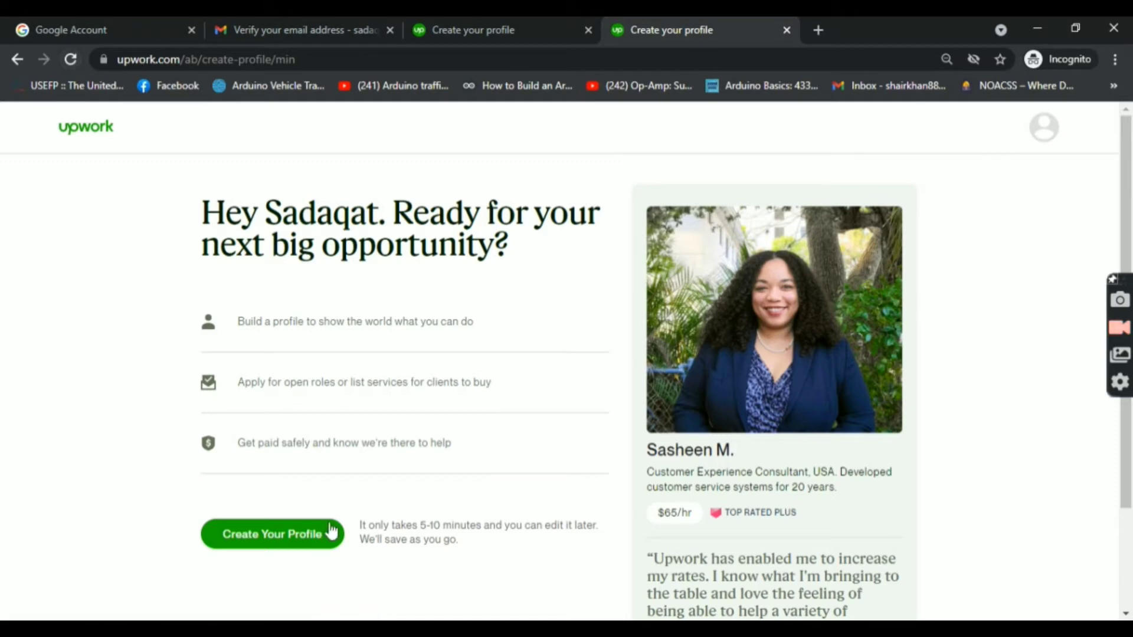
# Step: Fill out the profile manually with the title 'Amazon Expert' and continue to experience
pyautogui.click(277, 542)
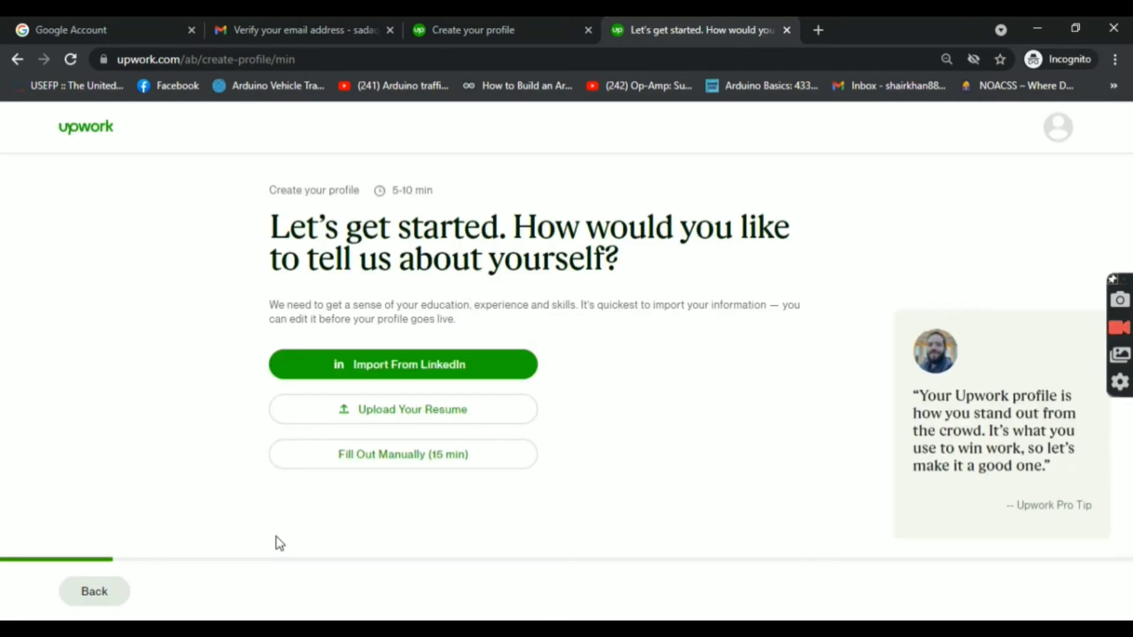
pyautogui.click(384, 460)
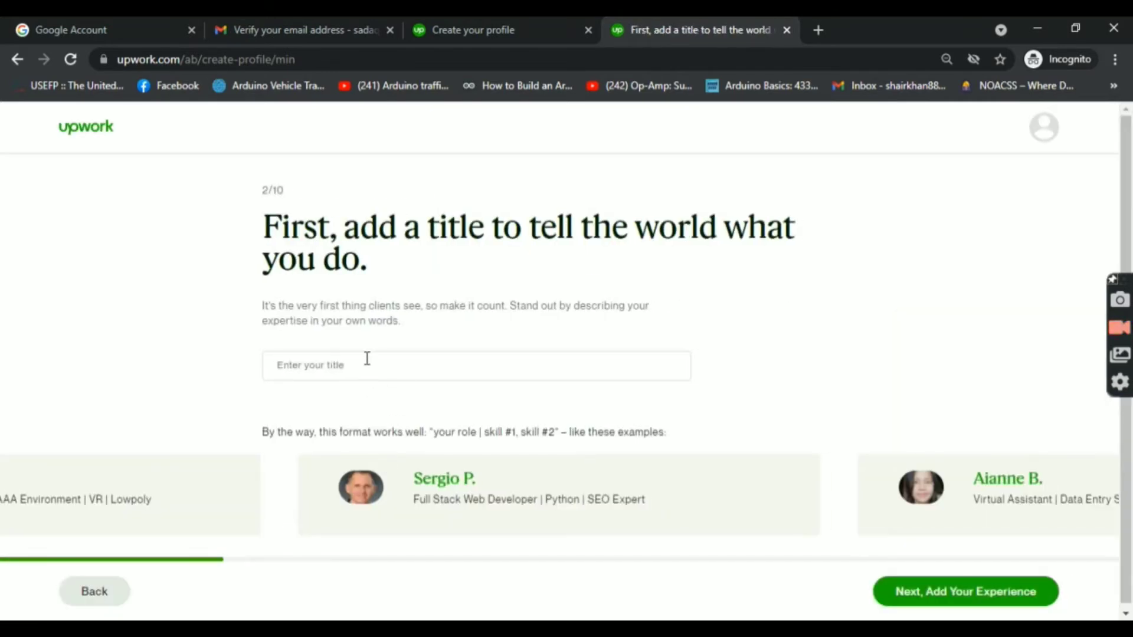
pyautogui.click(367, 358)
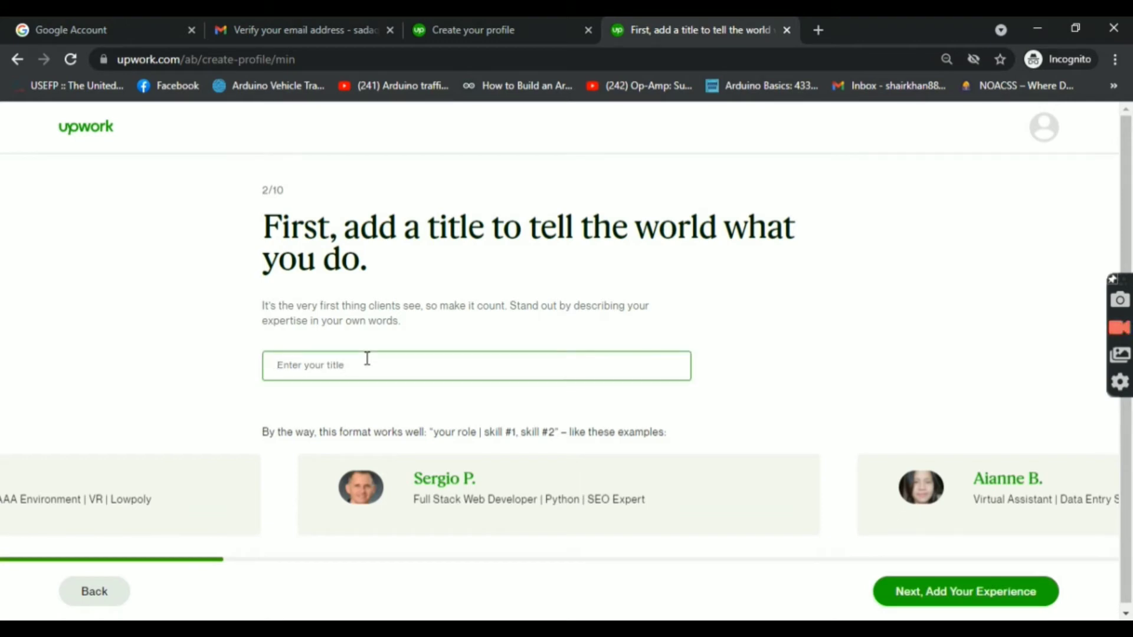
pyautogui.write('Am')
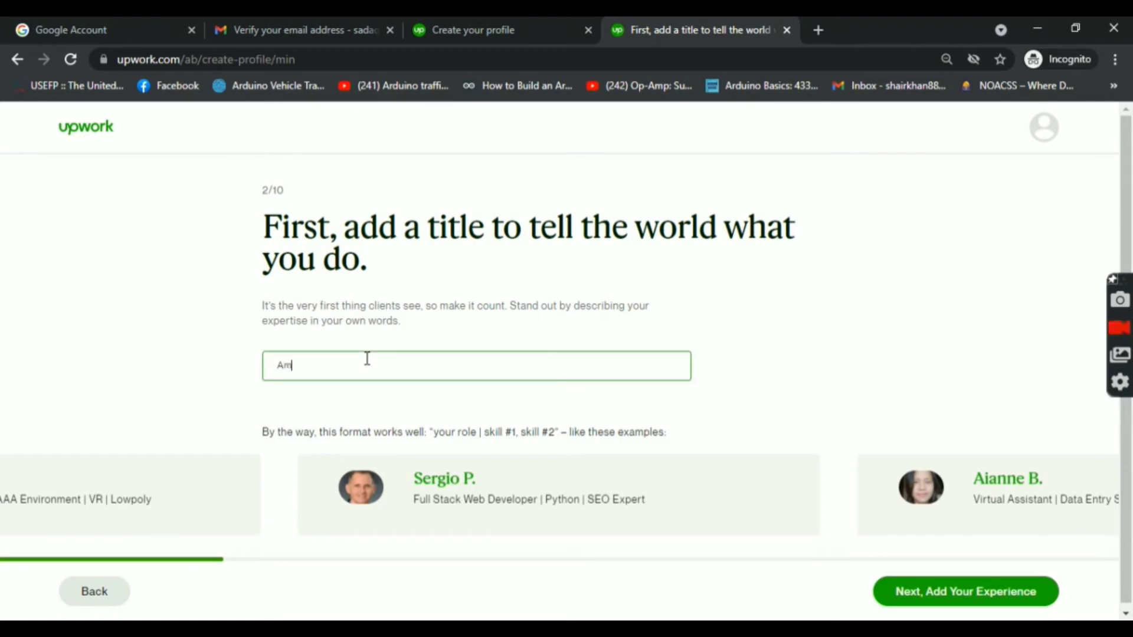
pyautogui.write('azon Expert')
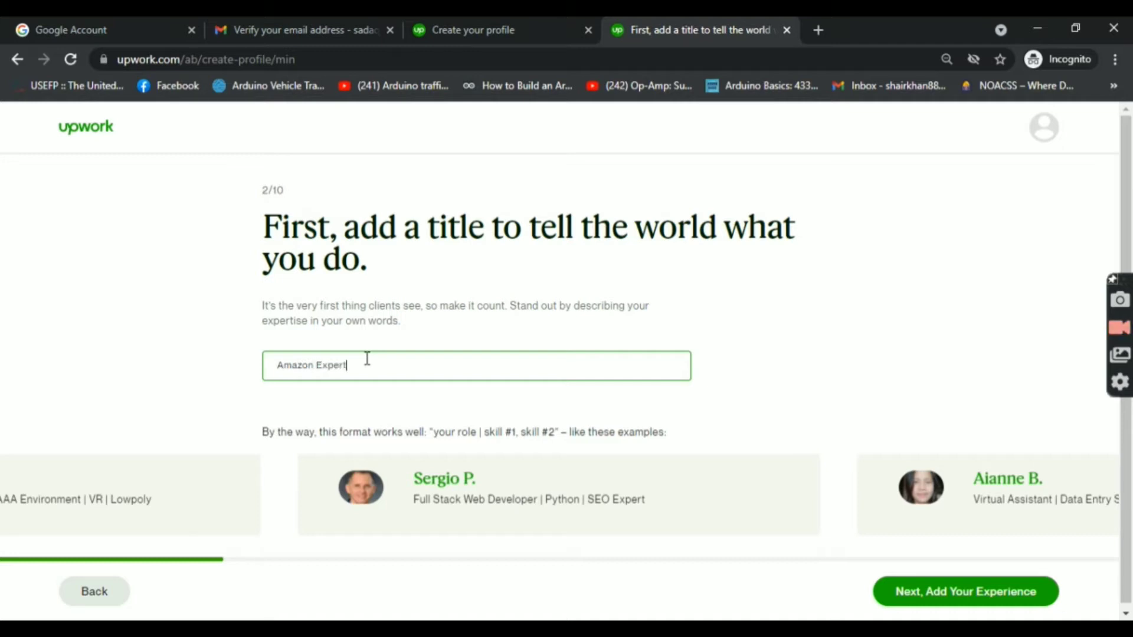
pyautogui.click(925, 595)
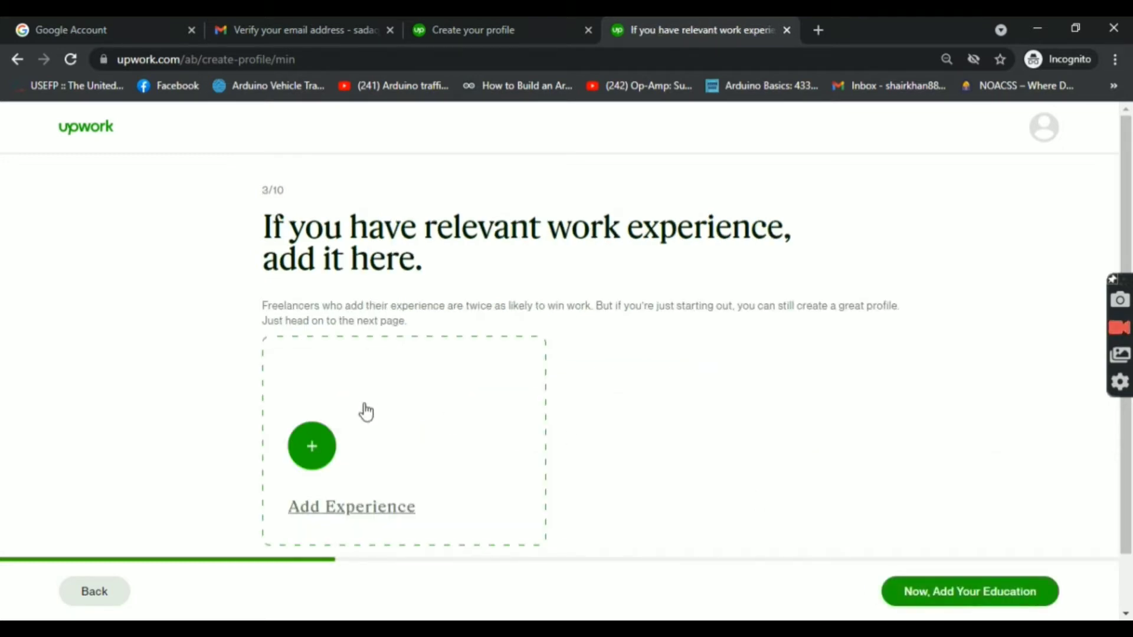
# Step: Add an experience entry: 'virtual assistant' at enablers, located in Lahore
pyautogui.click(329, 439)
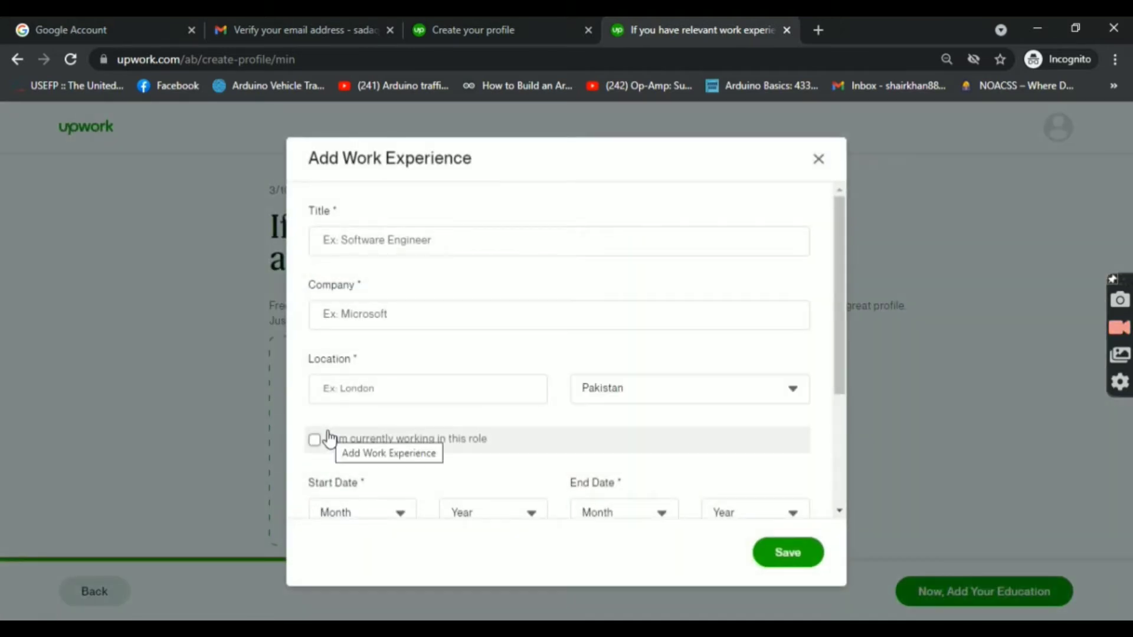
pyautogui.click(428, 236)
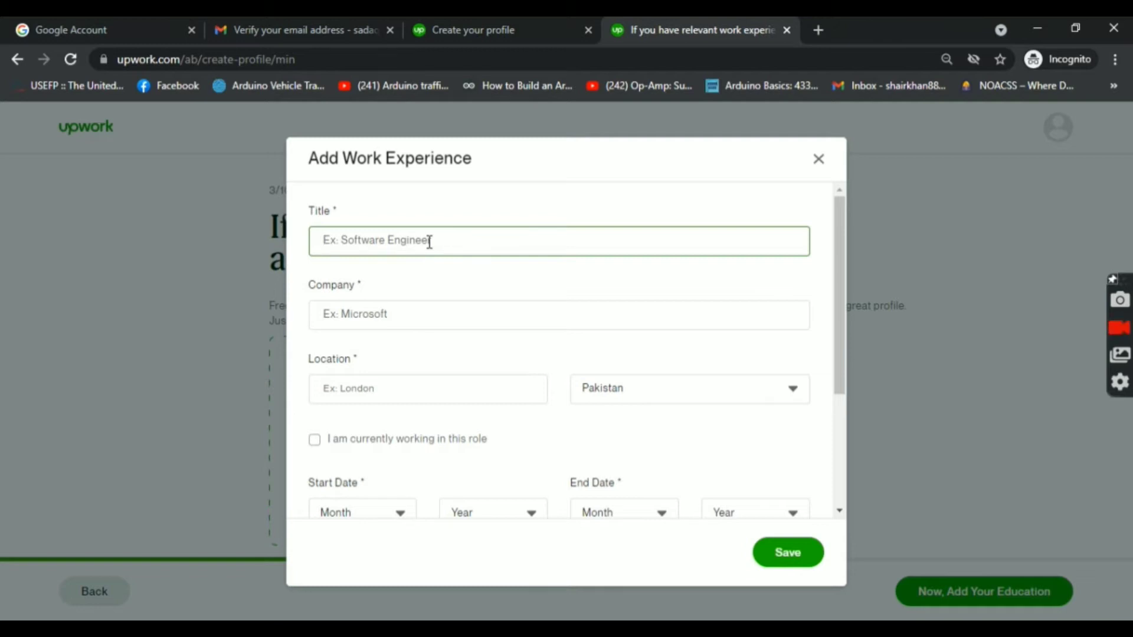
pyautogui.write('vi')
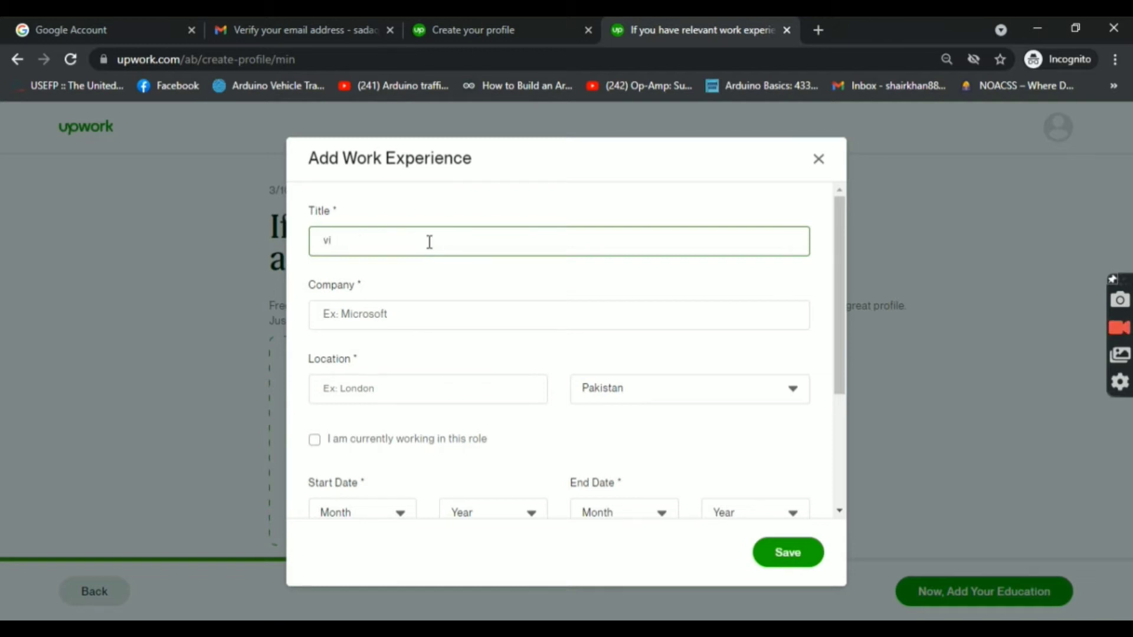
pyautogui.write('rtual asso')
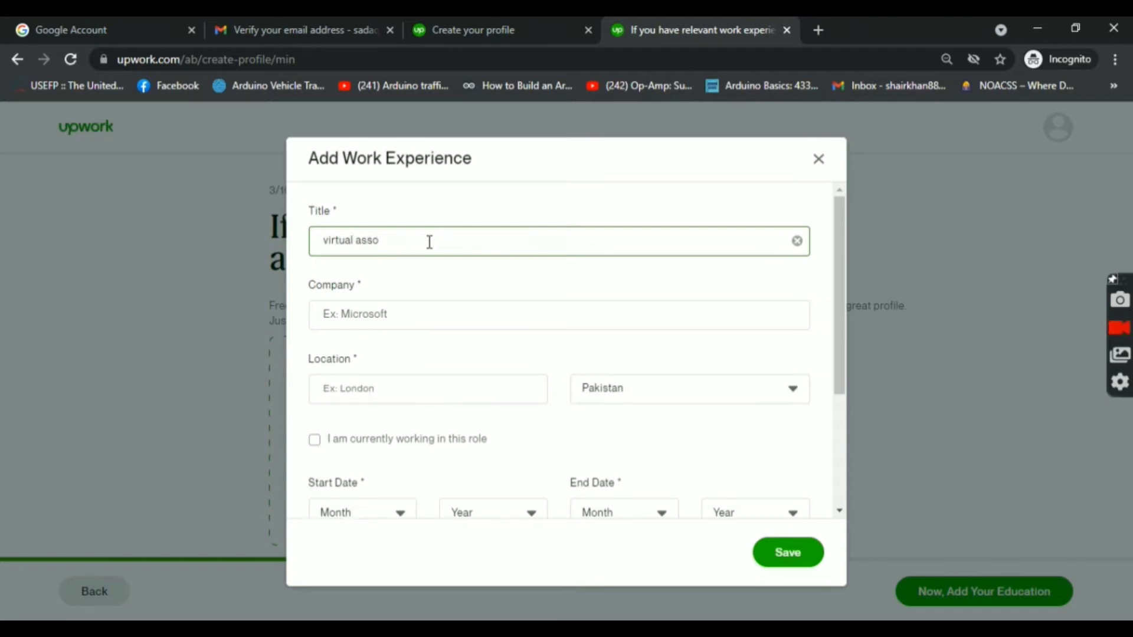
pyautogui.press('BackSpace')
pyautogui.write('istant')
pyautogui.click(411, 306)
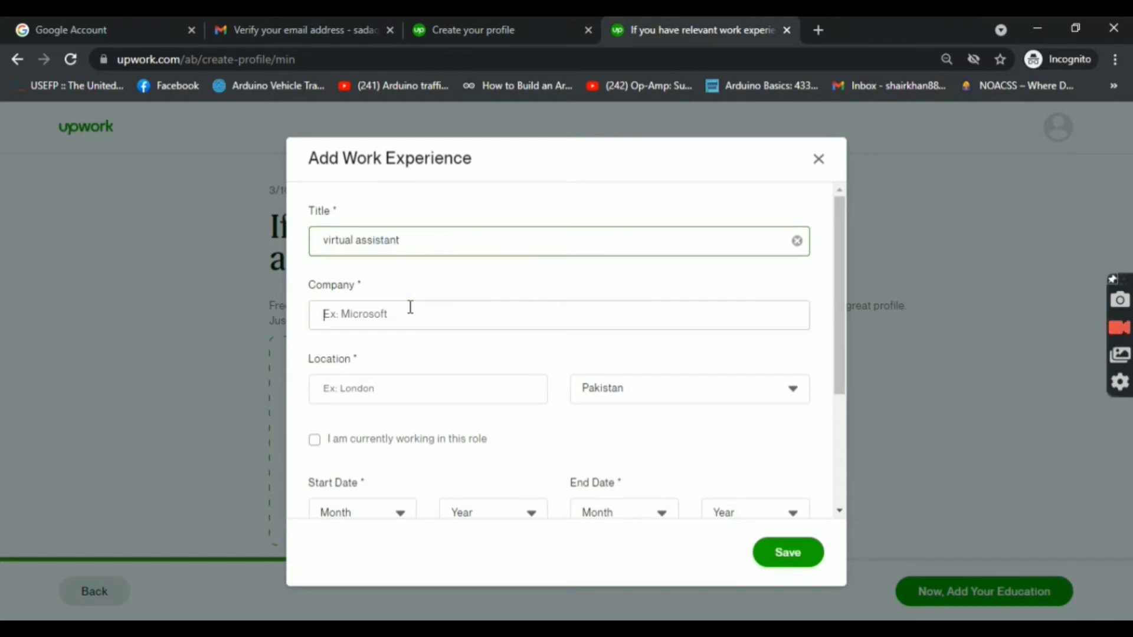
pyautogui.write('en')
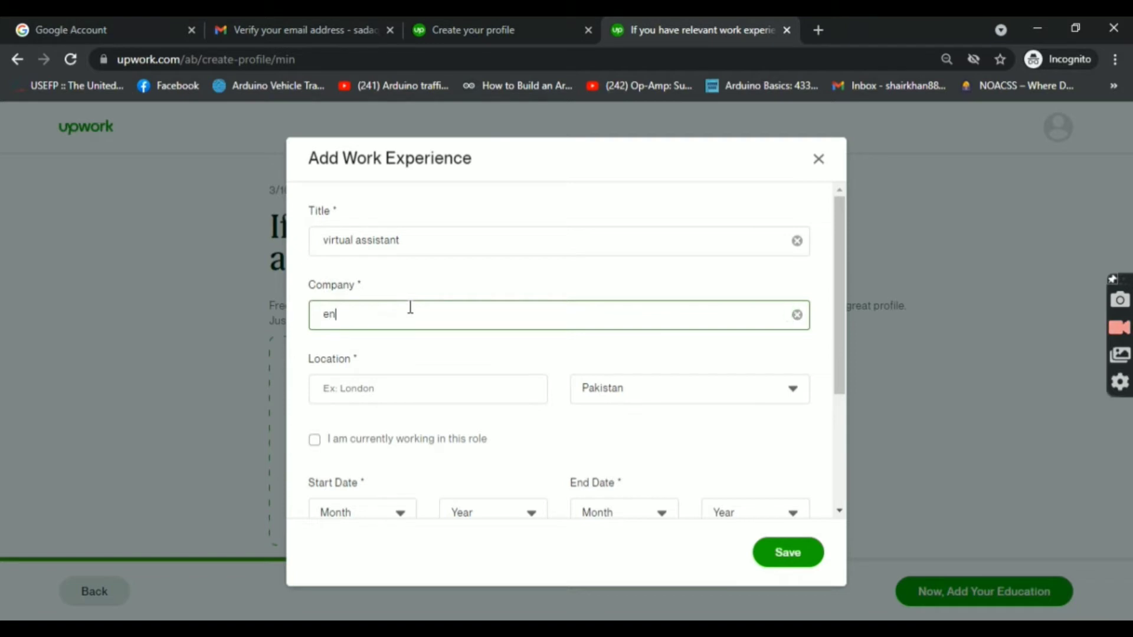
pyautogui.write('ableras')
pyautogui.click(392, 394)
pyautogui.write('l')
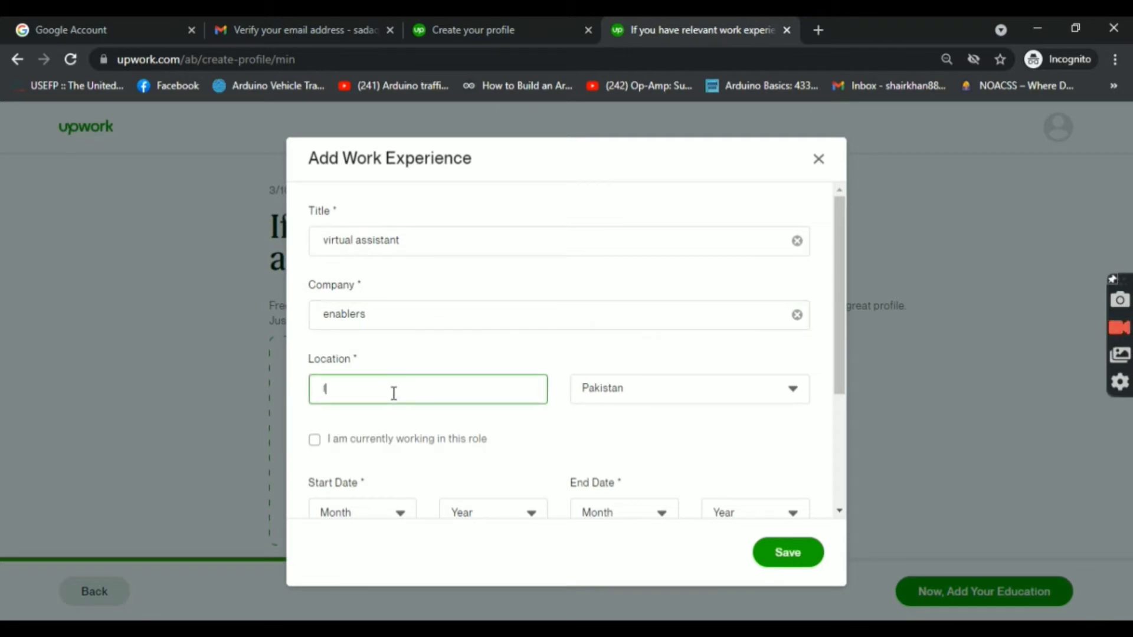
pyautogui.write('ahore')
# Step: Mark the job as current since March 2019, save it, and continue to education
pyautogui.click(353, 453)
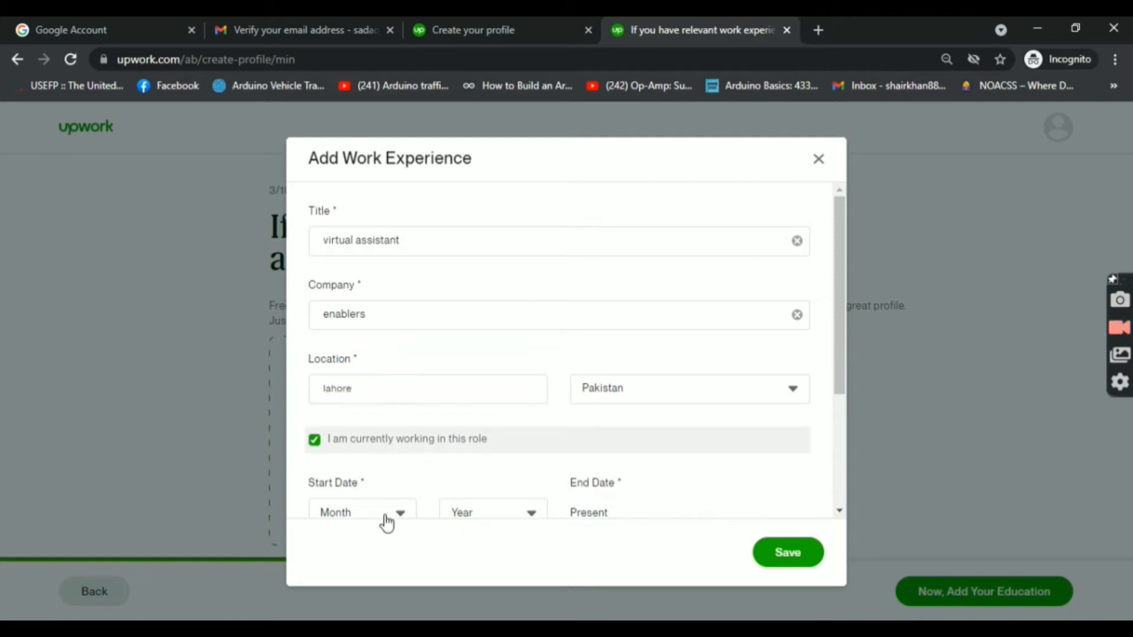
pyautogui.click(387, 514)
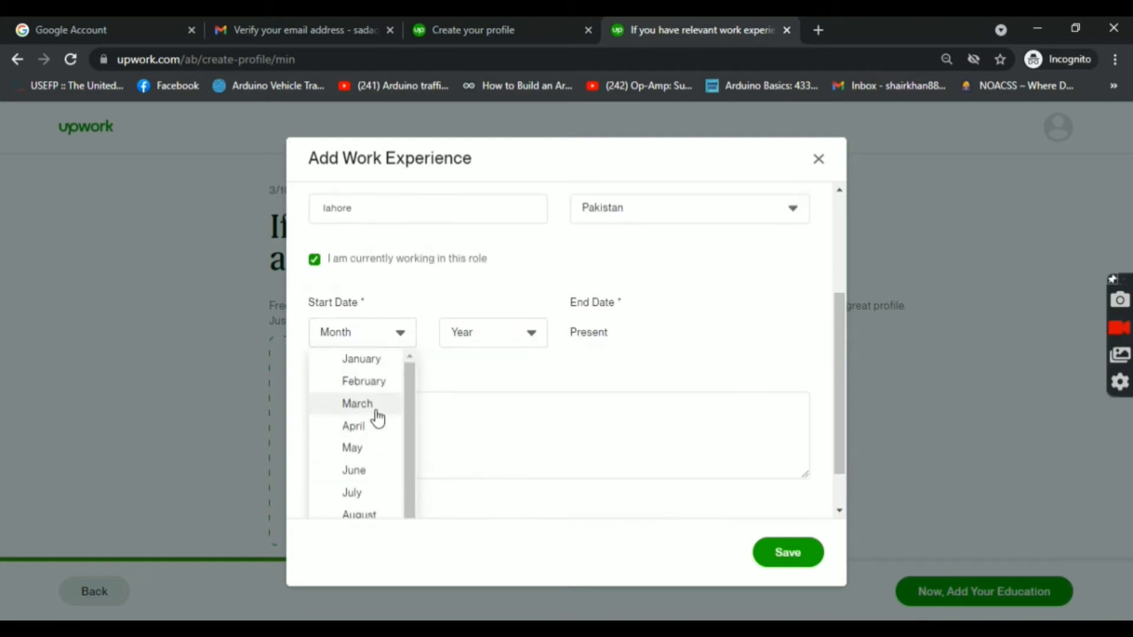
pyautogui.click(370, 405)
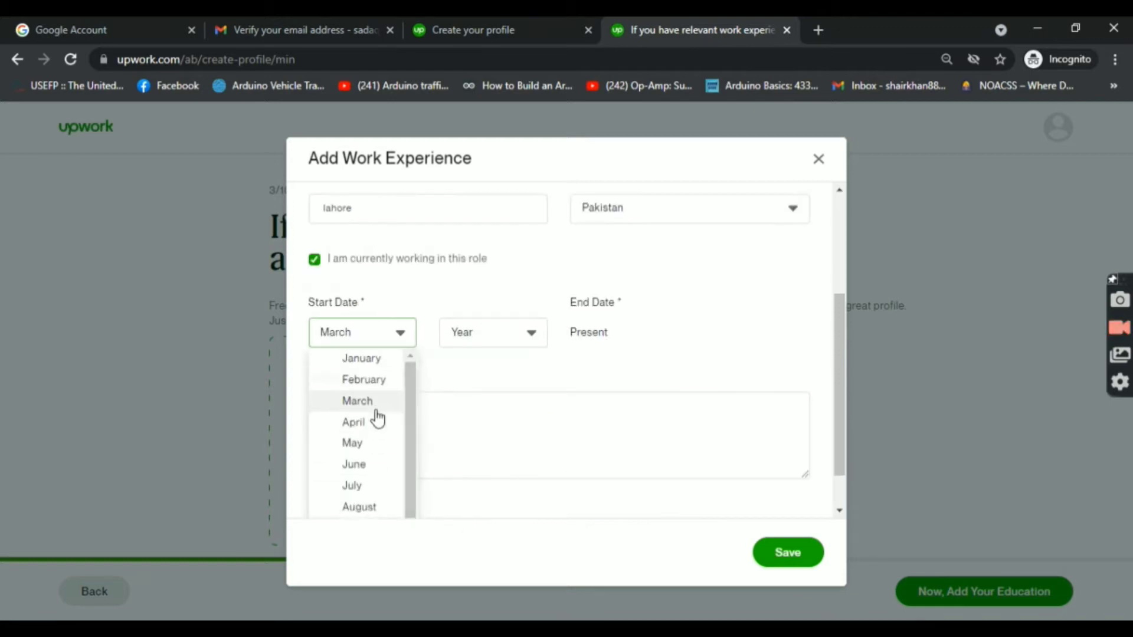
pyautogui.click(472, 335)
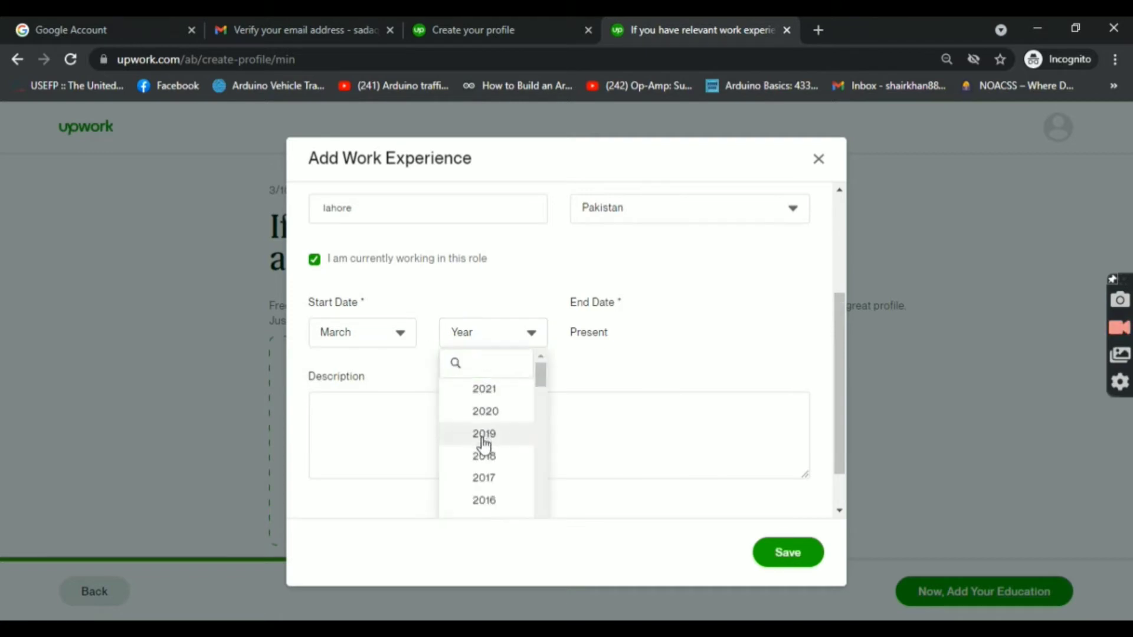
pyautogui.click(484, 439)
pyautogui.click(784, 560)
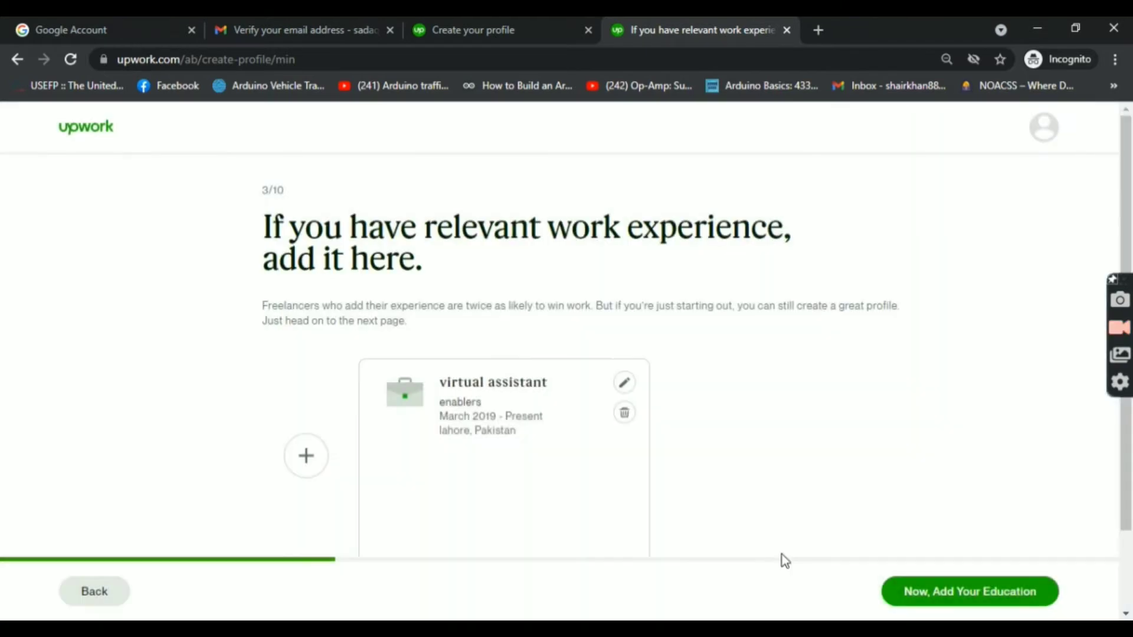
pyautogui.click(980, 588)
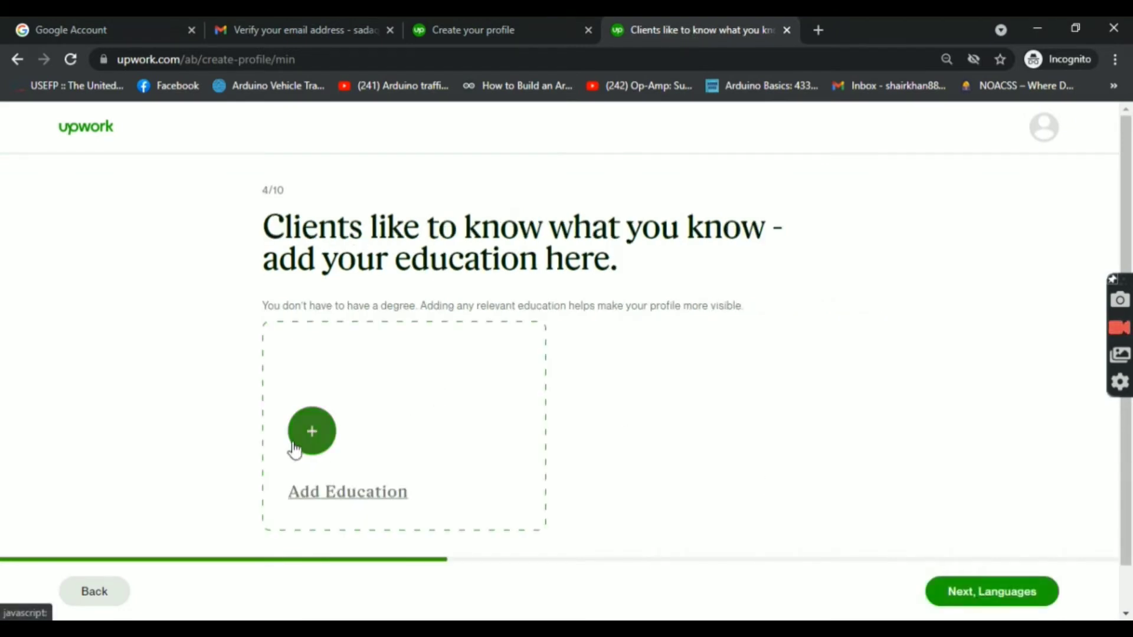
# Step: Add an education entry: Mehran University of Engineering and Technology, Bachelor of Engineering (BEng)
pyautogui.click(317, 437)
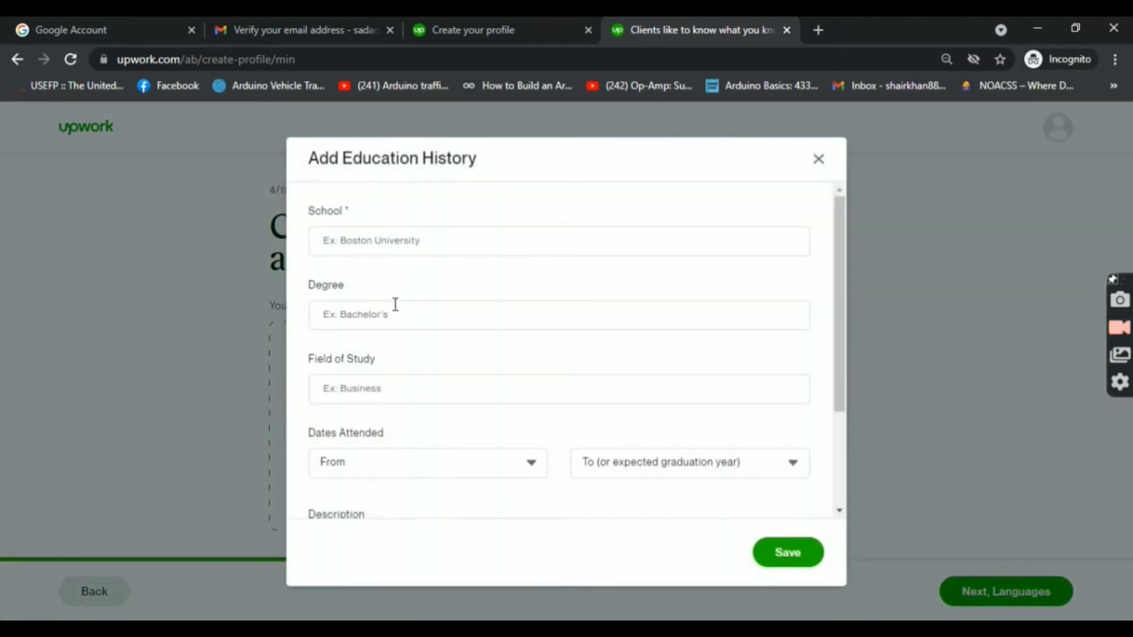
pyautogui.click(397, 238)
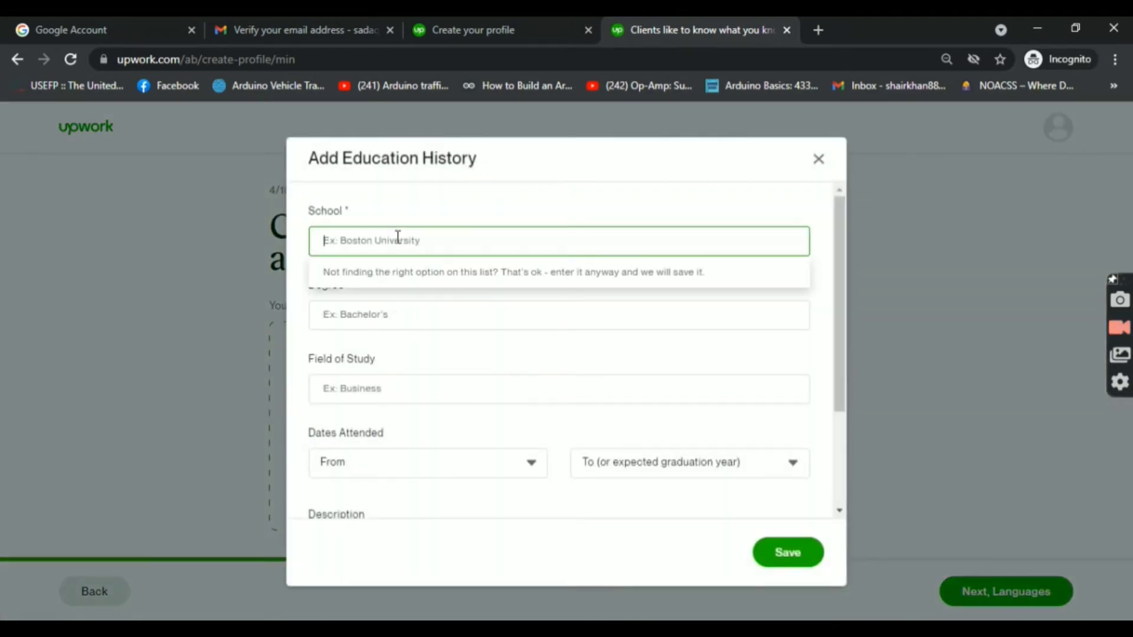
pyautogui.write('mehr')
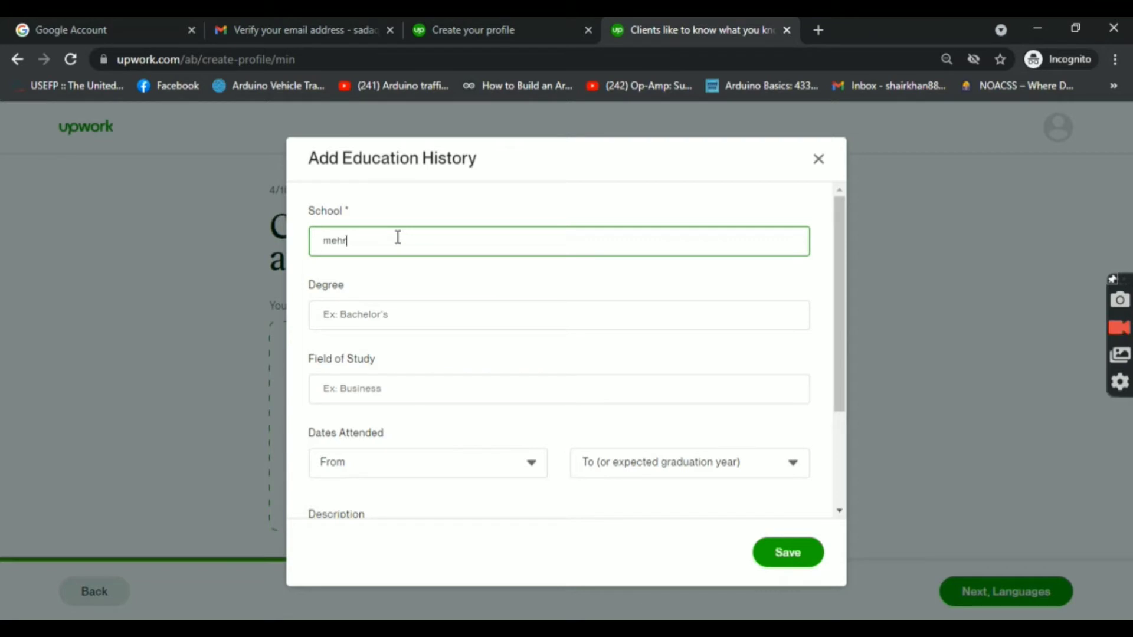
pyautogui.write('an')
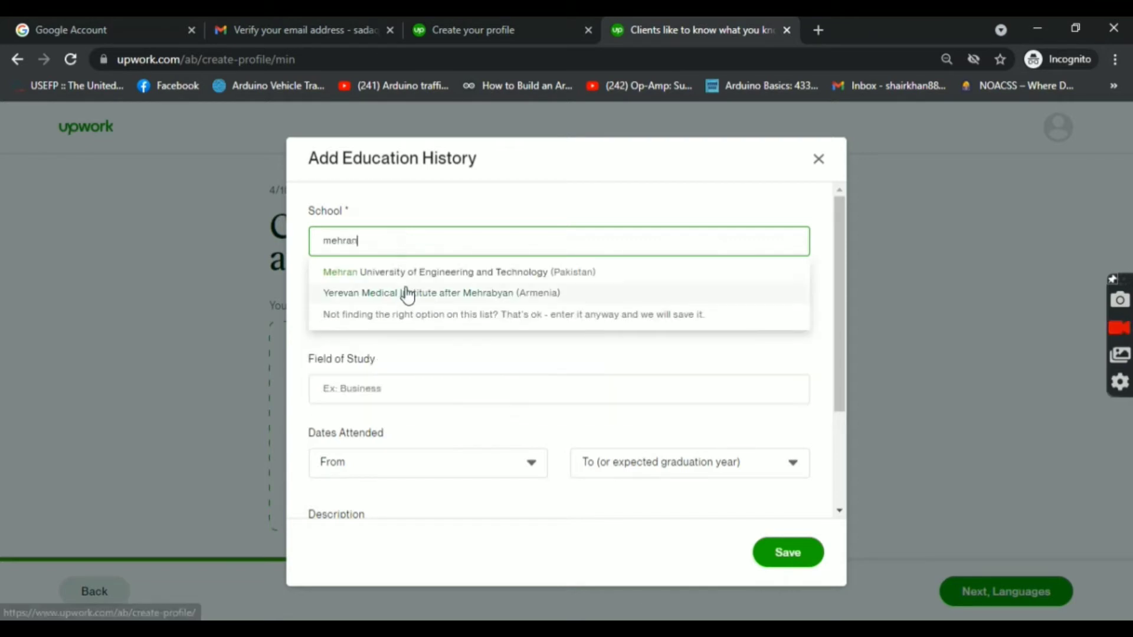
pyautogui.click(406, 273)
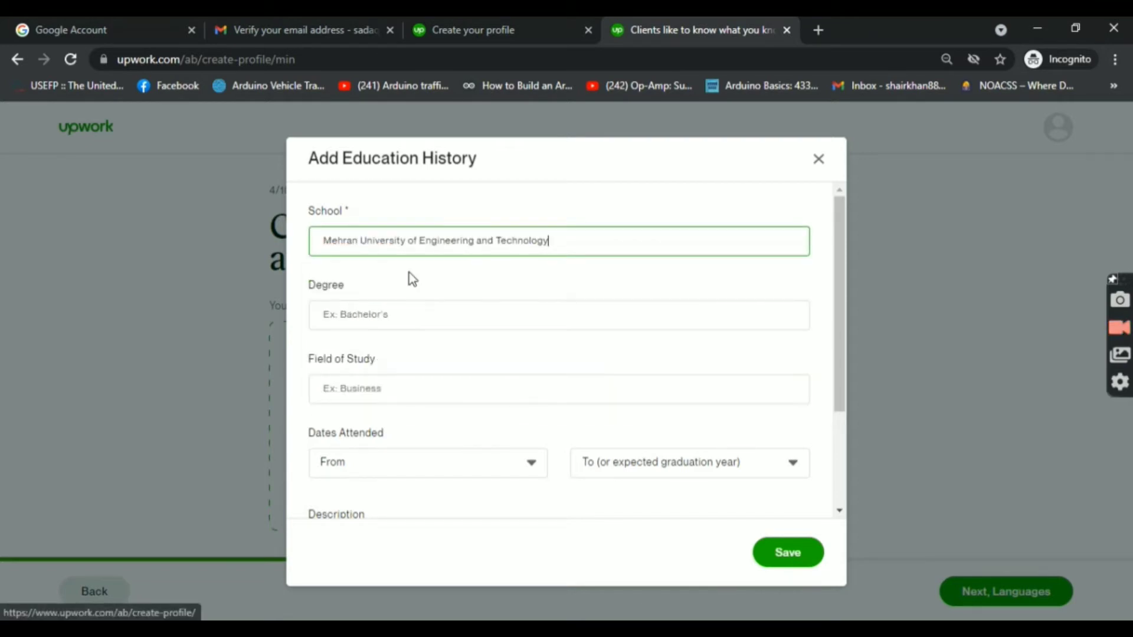
pyautogui.click(432, 313)
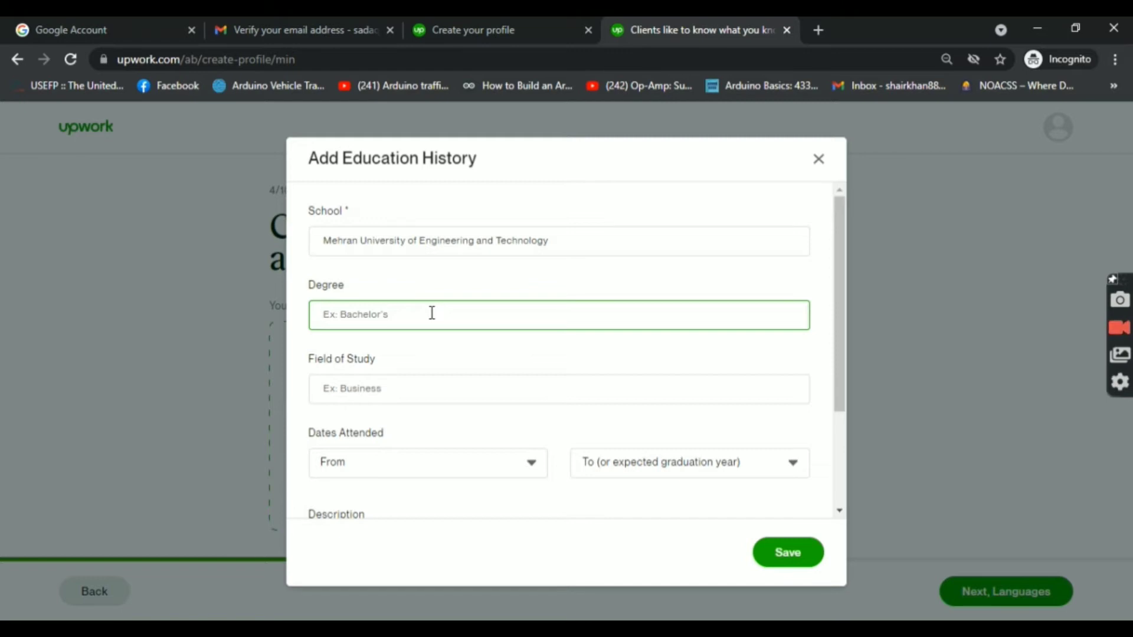
pyautogui.write('bac')
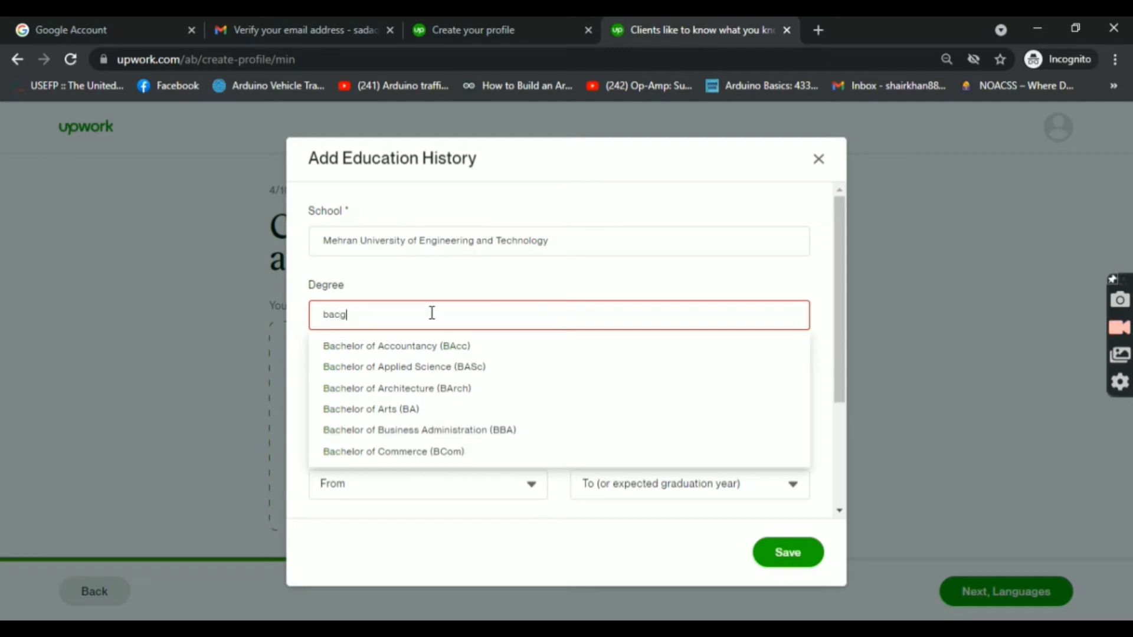
pyautogui.write('hlor of')
pyautogui.write('en')
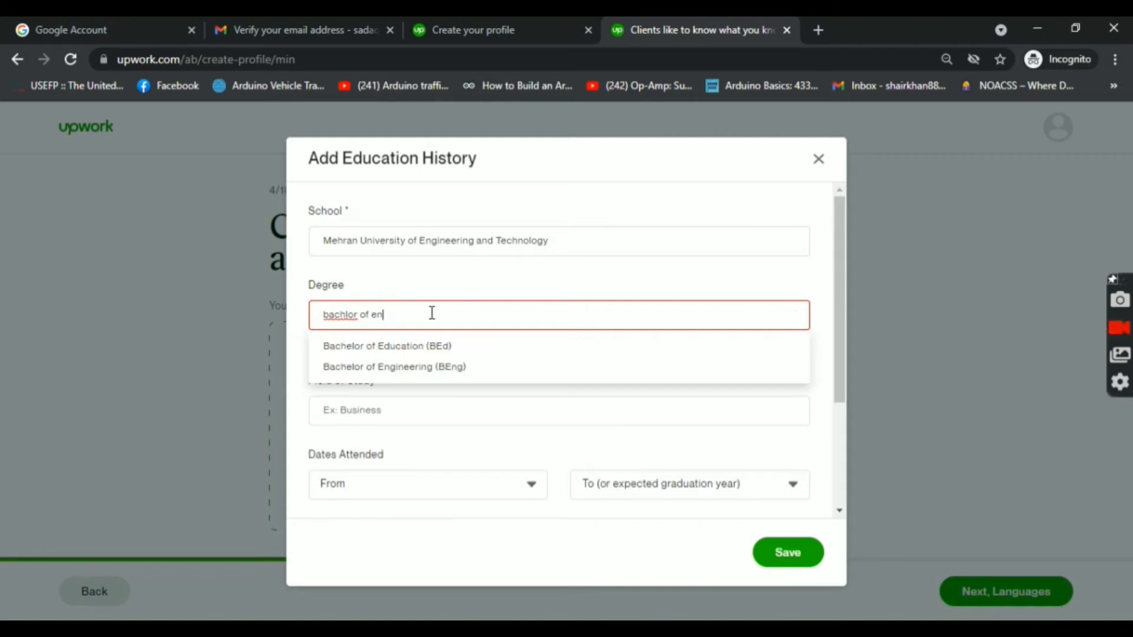
pyautogui.write('g')
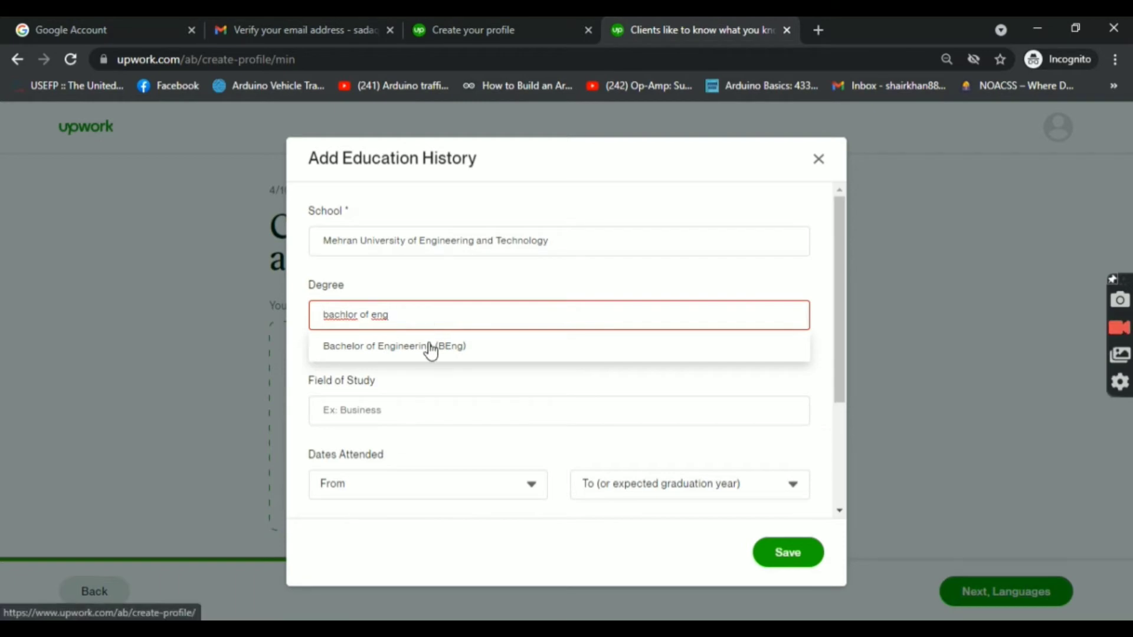
pyautogui.click(430, 348)
pyautogui.click(431, 386)
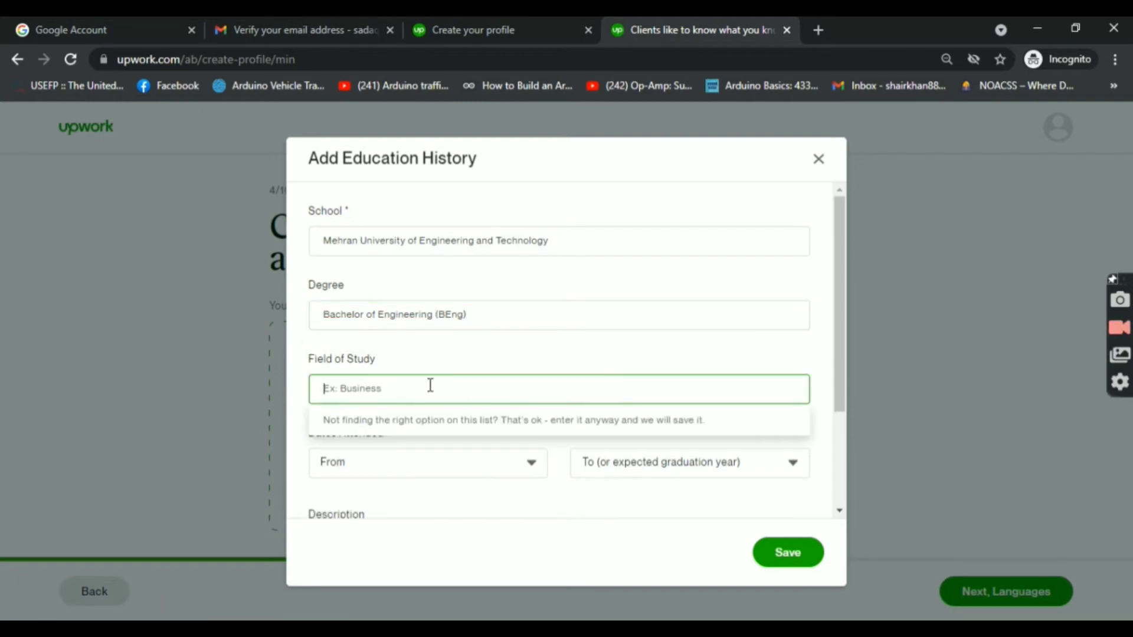
# Step: Set field of study to Telecommunications engineering, years 2015 to 2020, and save the entry
pyautogui.write('tel')
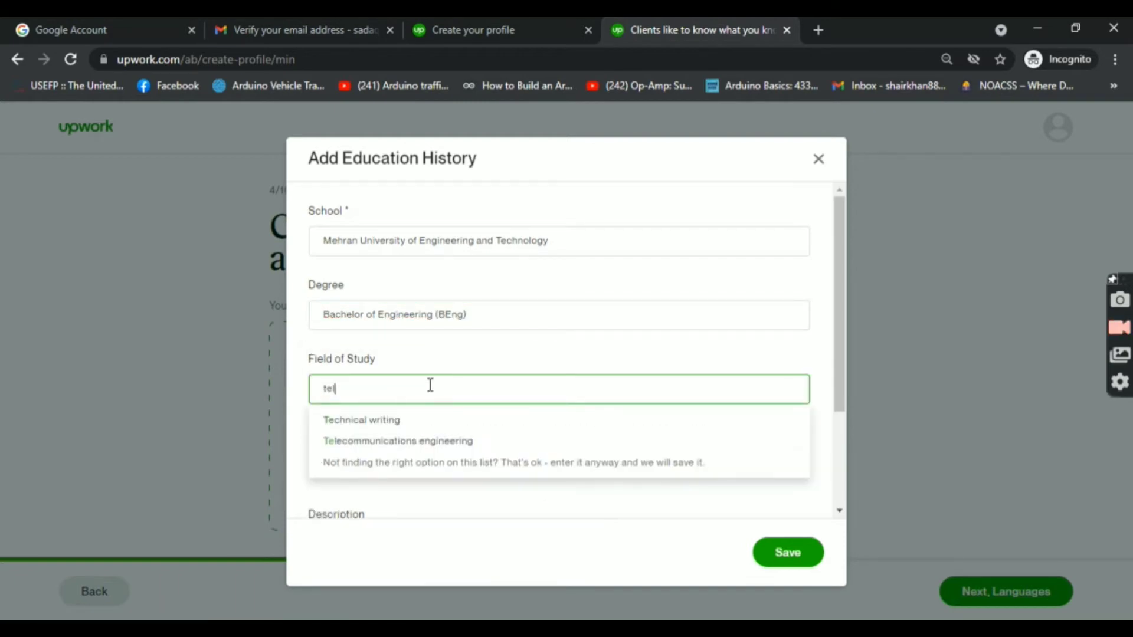
pyautogui.write('e')
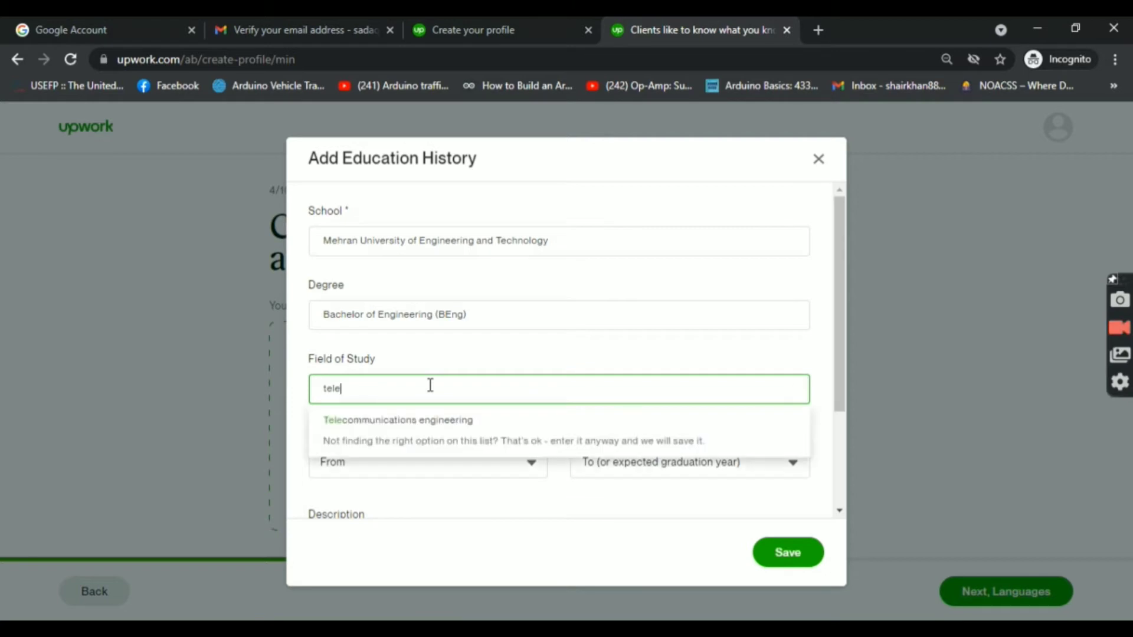
pyautogui.click(437, 422)
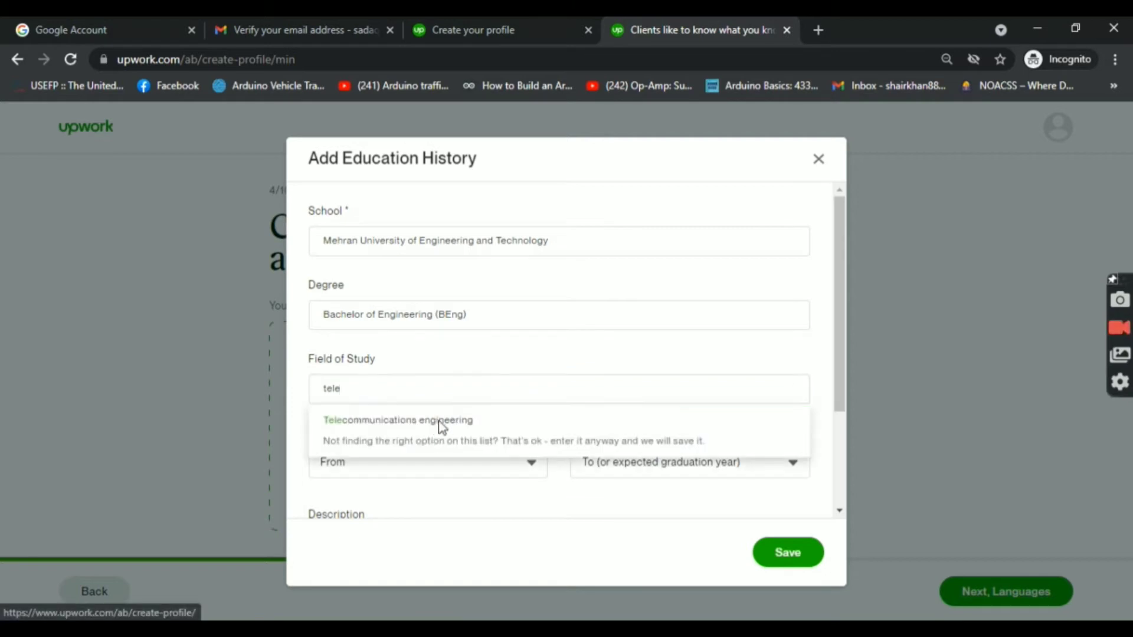
pyautogui.click(463, 458)
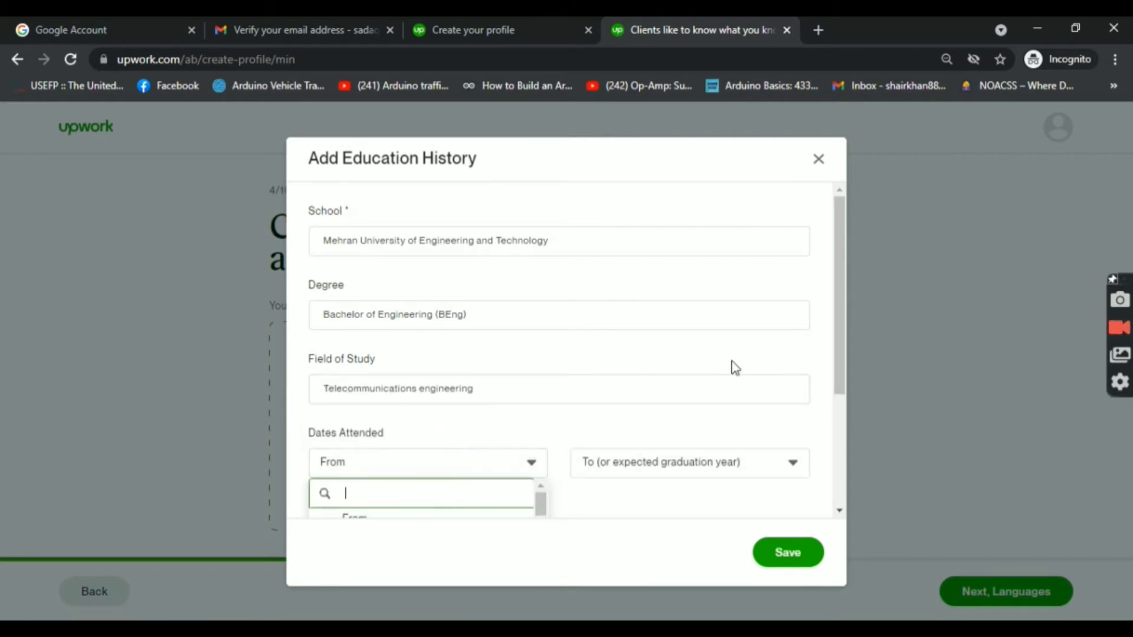
pyautogui.moveTo(846, 328); pyautogui.dragTo(846, 405)
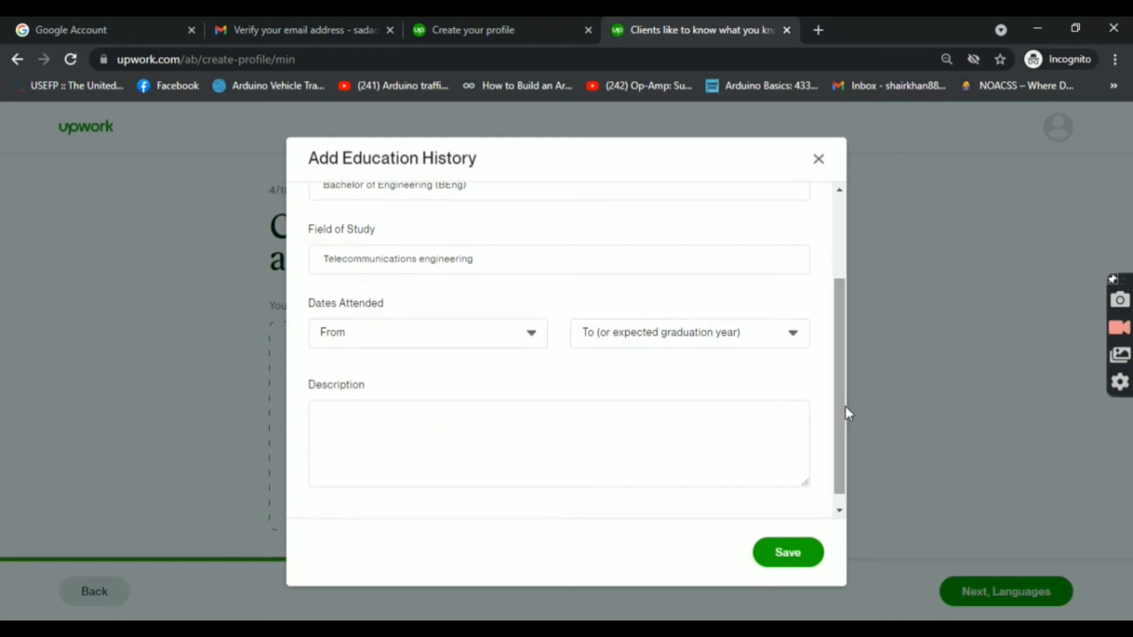
pyautogui.click(514, 331)
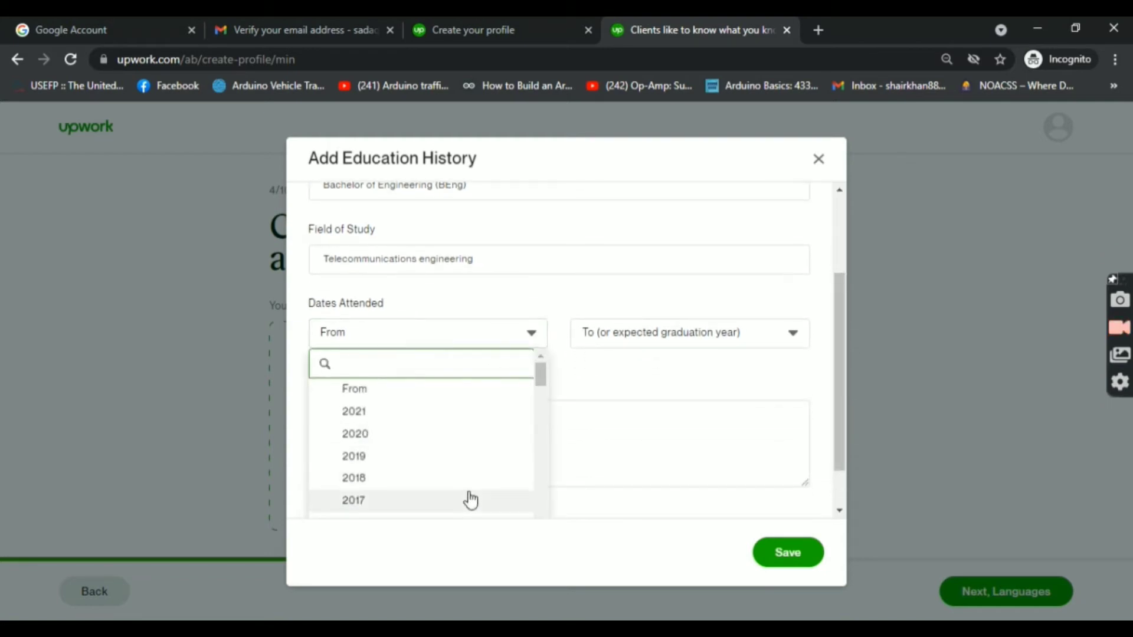
pyautogui.click(469, 500)
pyautogui.click(678, 335)
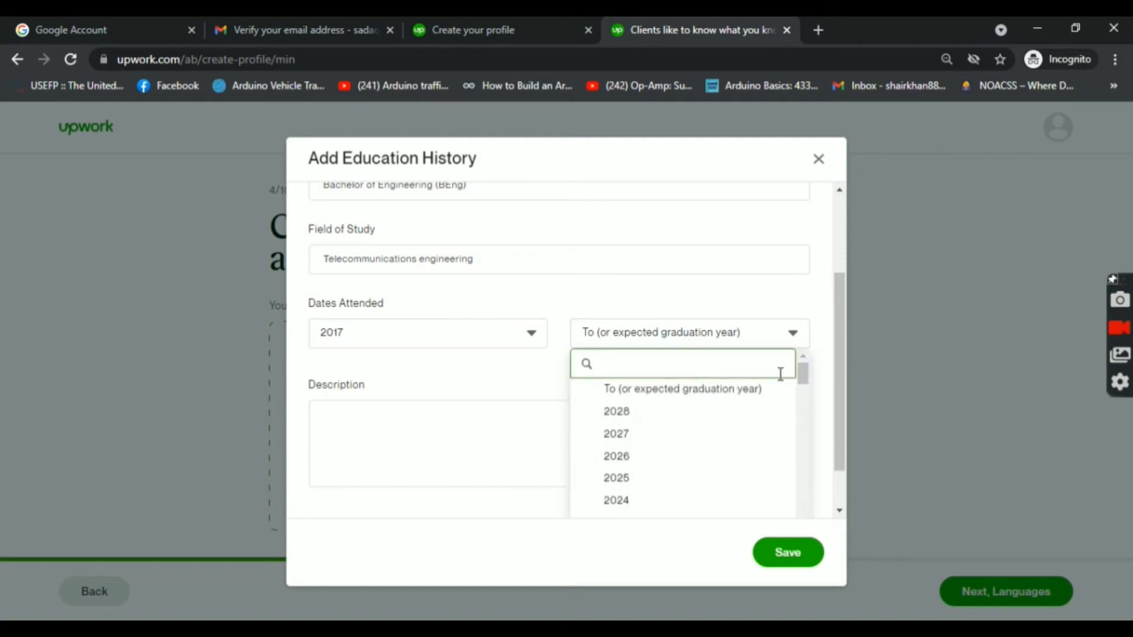
pyautogui.moveTo(804, 387); pyautogui.dragTo(801, 394)
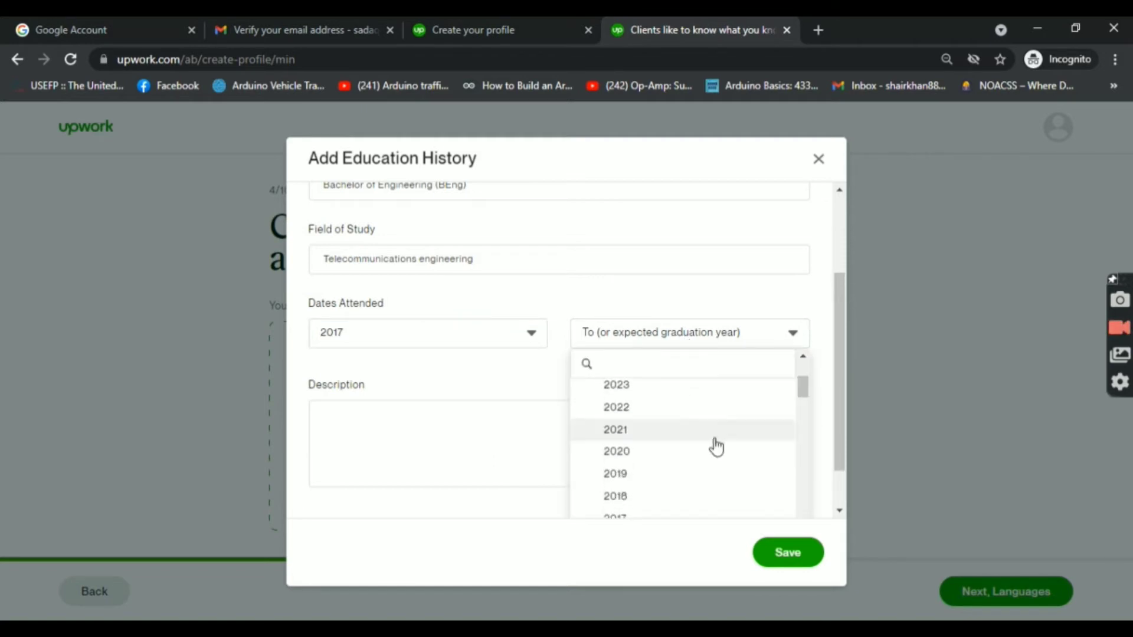
pyautogui.click(689, 455)
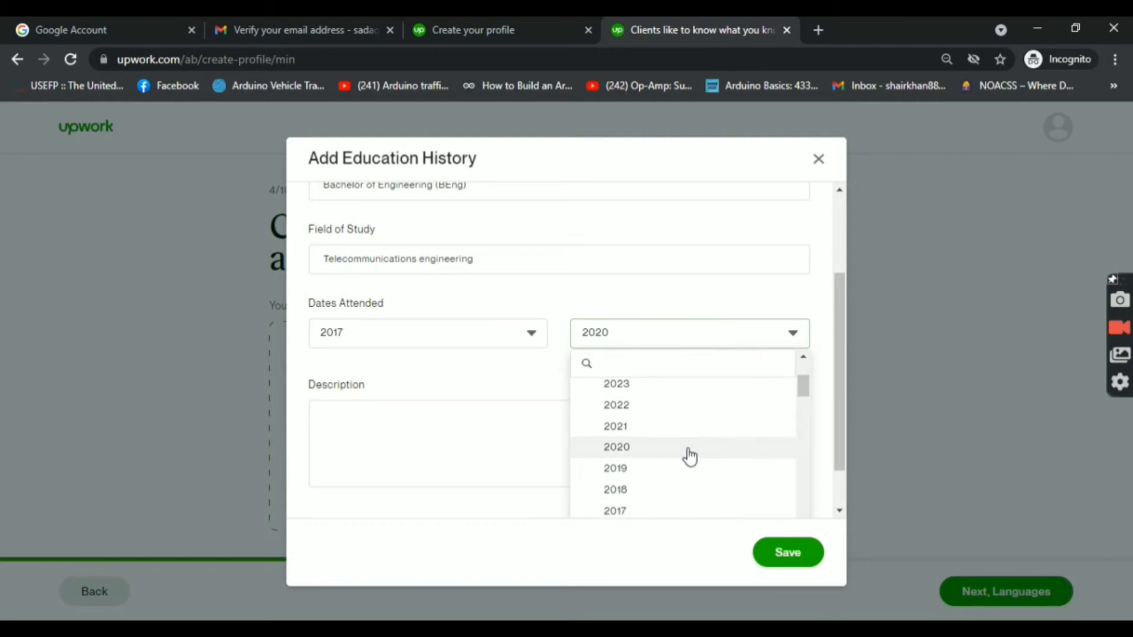
pyautogui.click(531, 334)
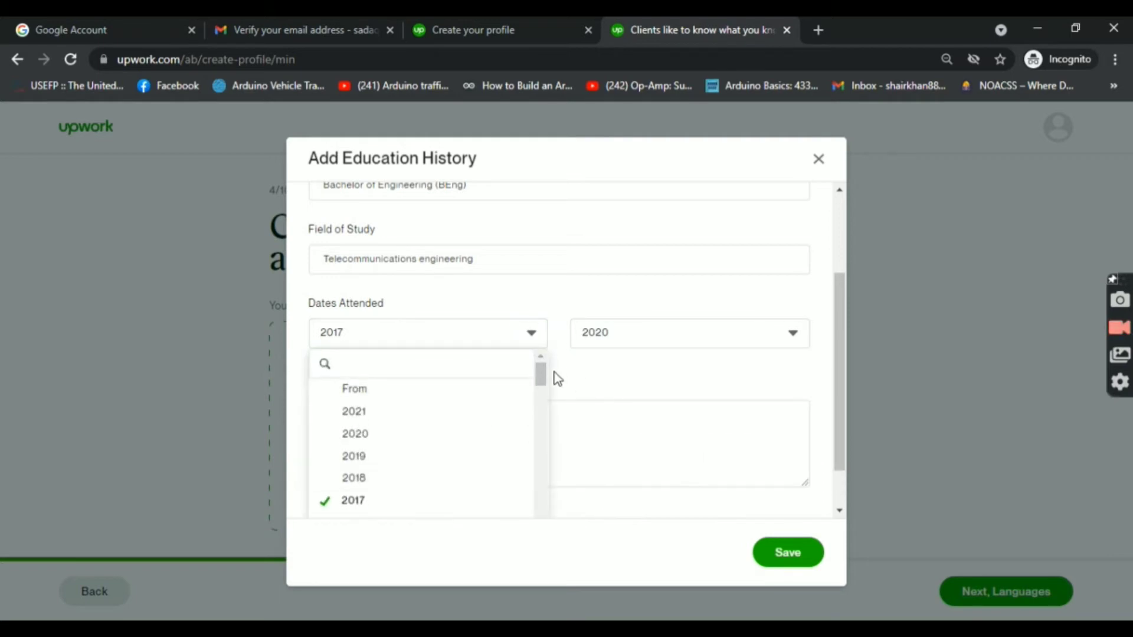
pyautogui.moveTo(541, 373); pyautogui.dragTo(540, 386)
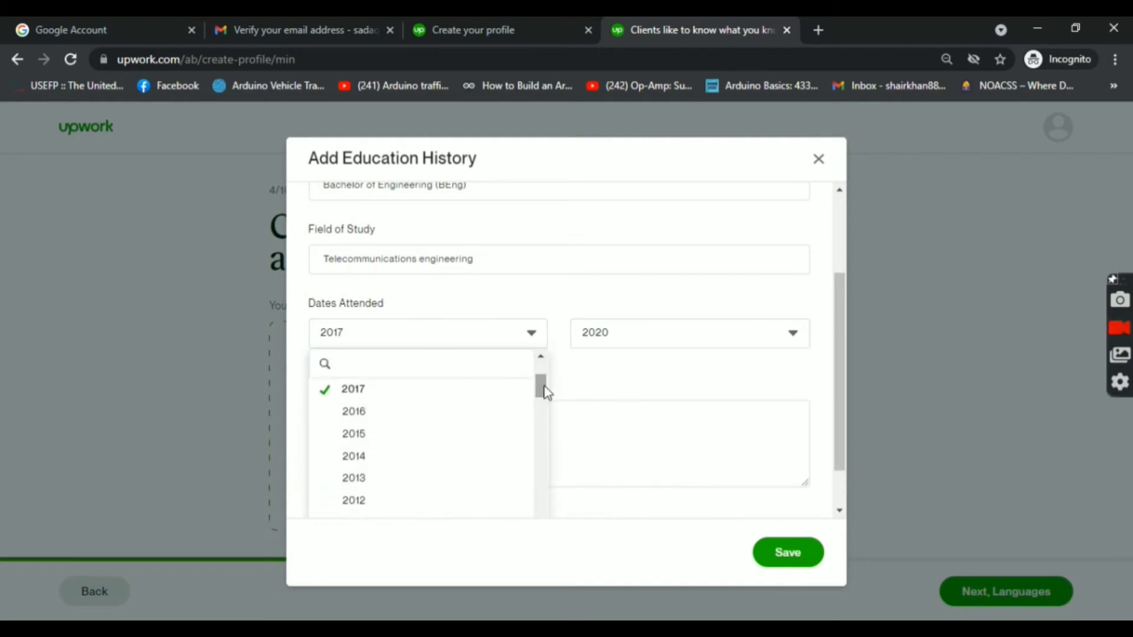
pyautogui.click(418, 433)
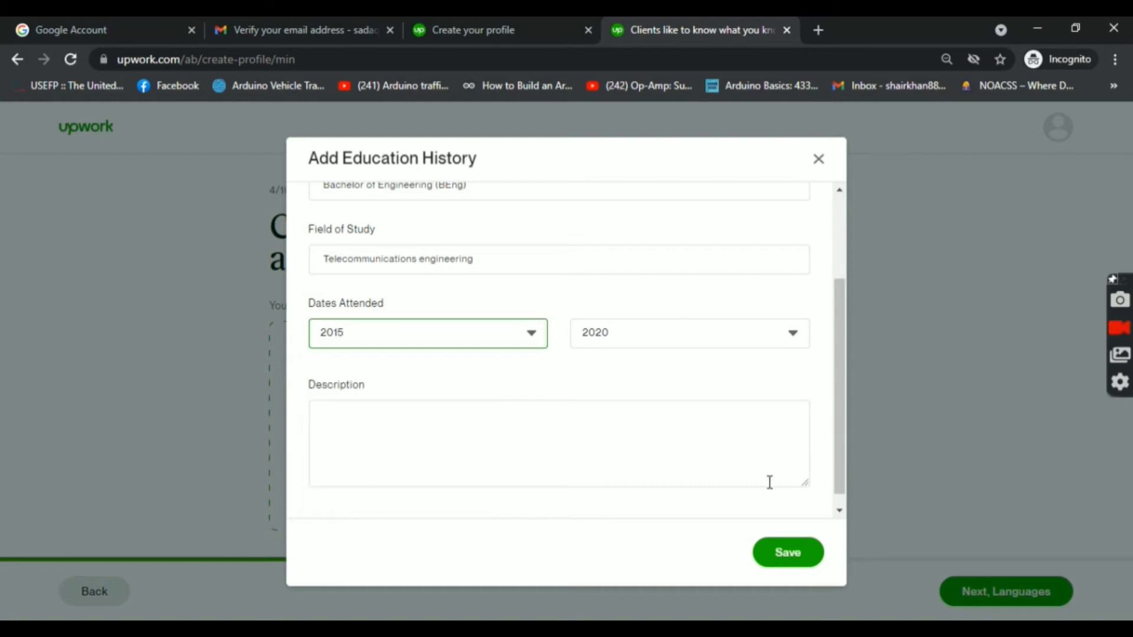
pyautogui.click(786, 561)
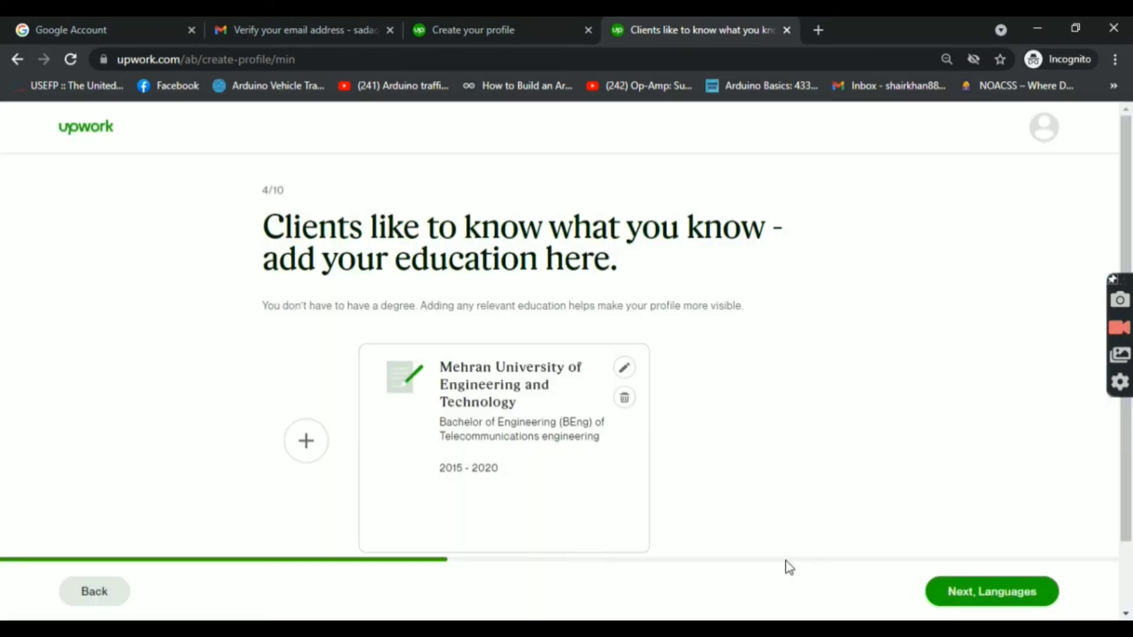
# Step: Advance to the languages step and open the English proficiency dropdown
pyautogui.click(1032, 592)
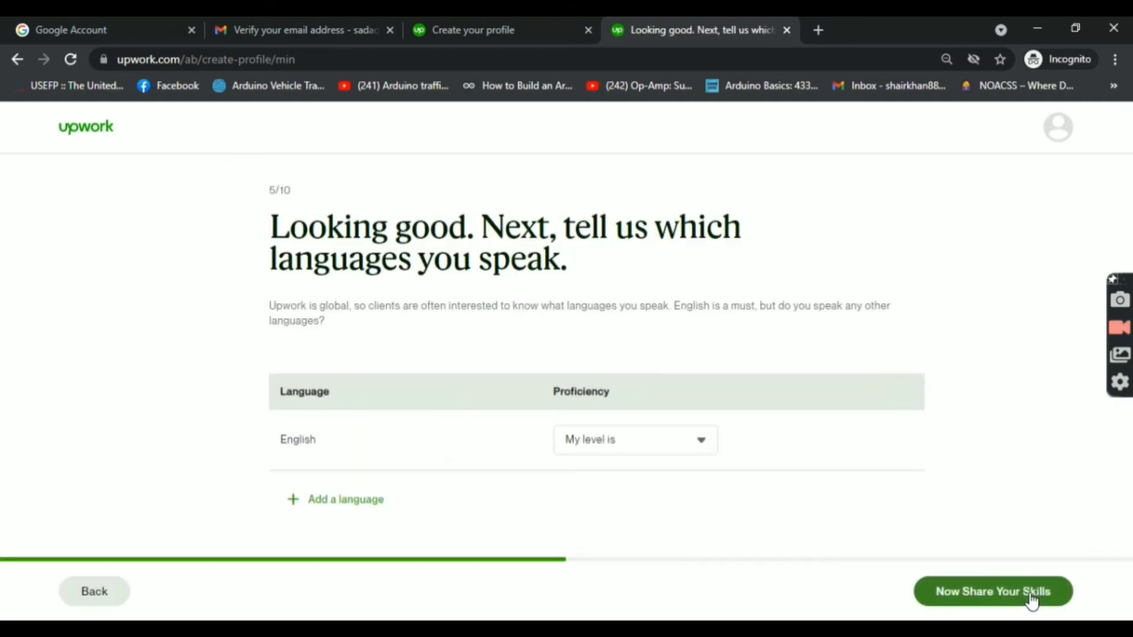
pyautogui.click(711, 448)
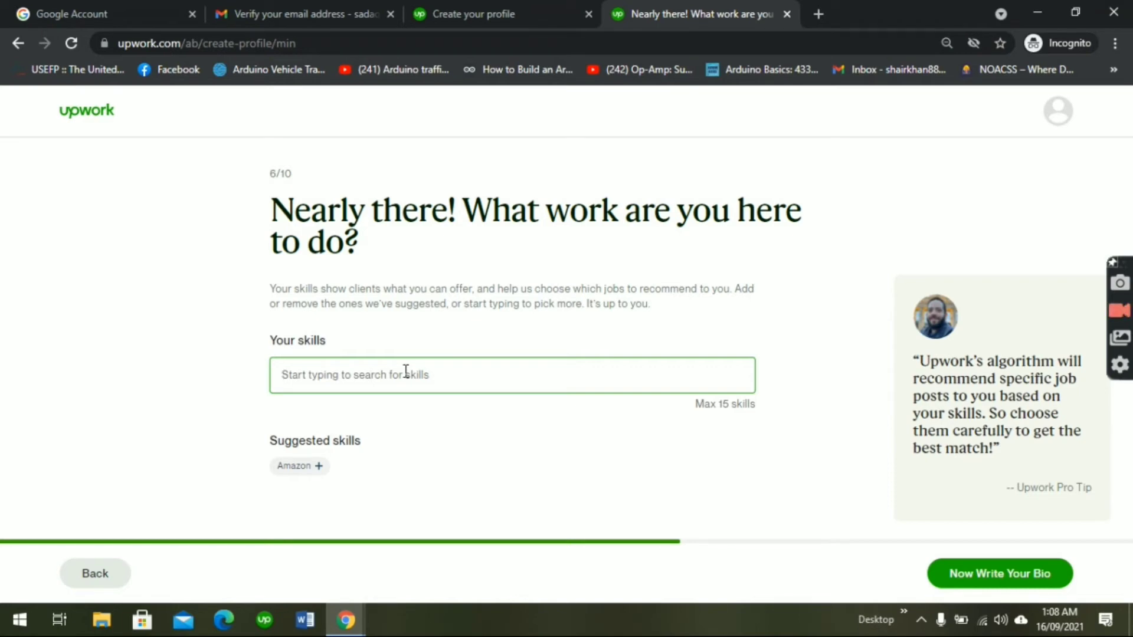
# Step: Add Amazon, Product Research, Sourcing and Descriptions to the profile's skills list
pyautogui.write('a')
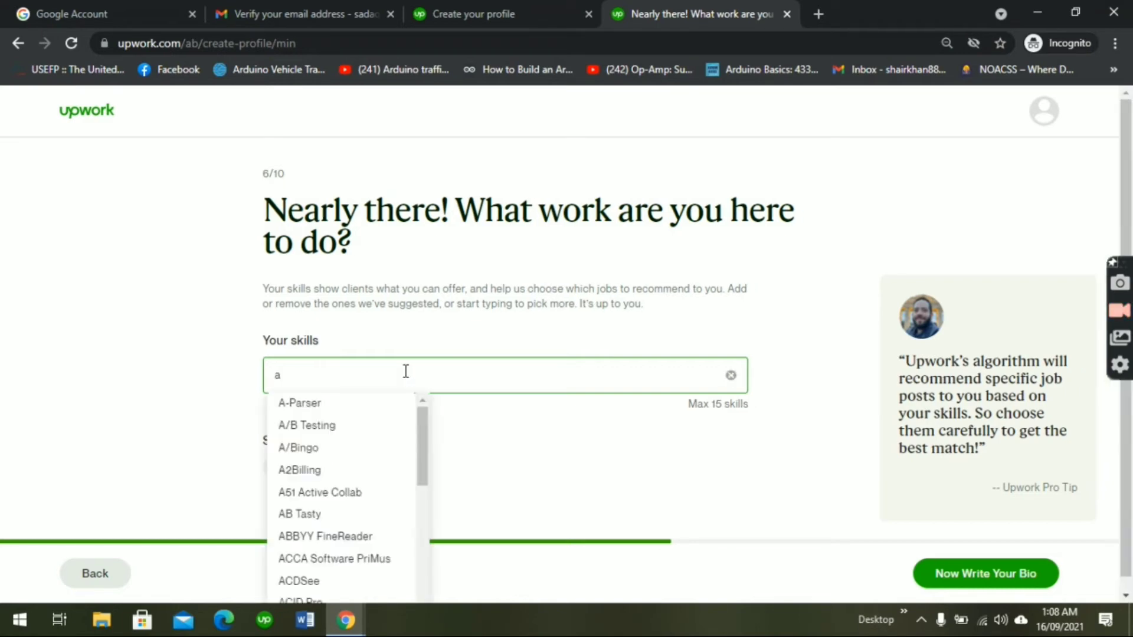
pyautogui.write('maz')
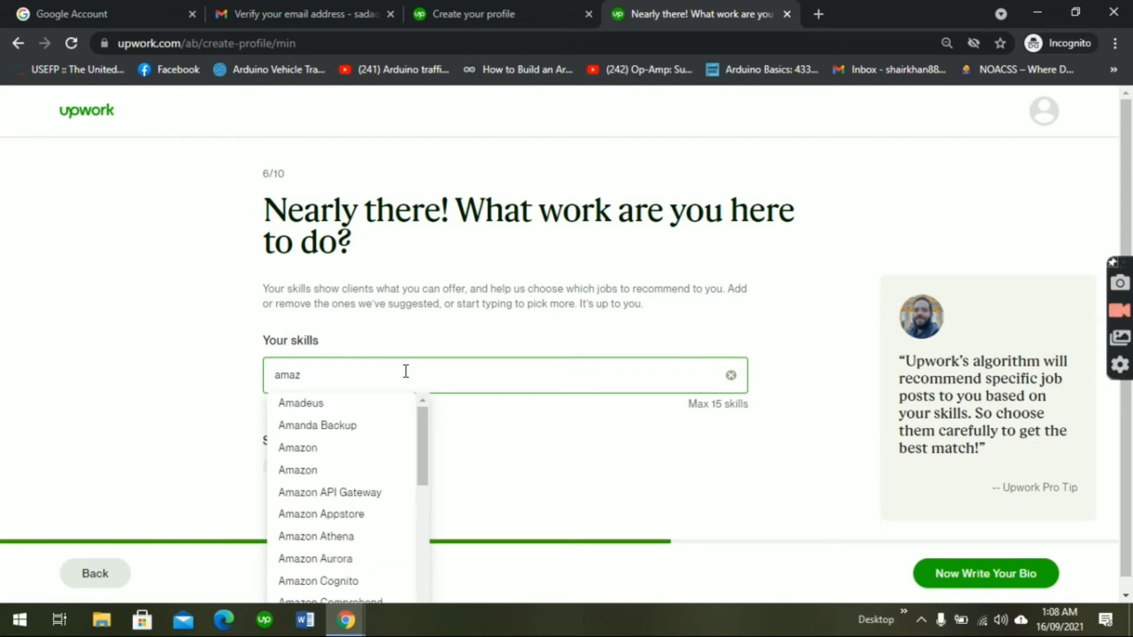
pyautogui.write('on')
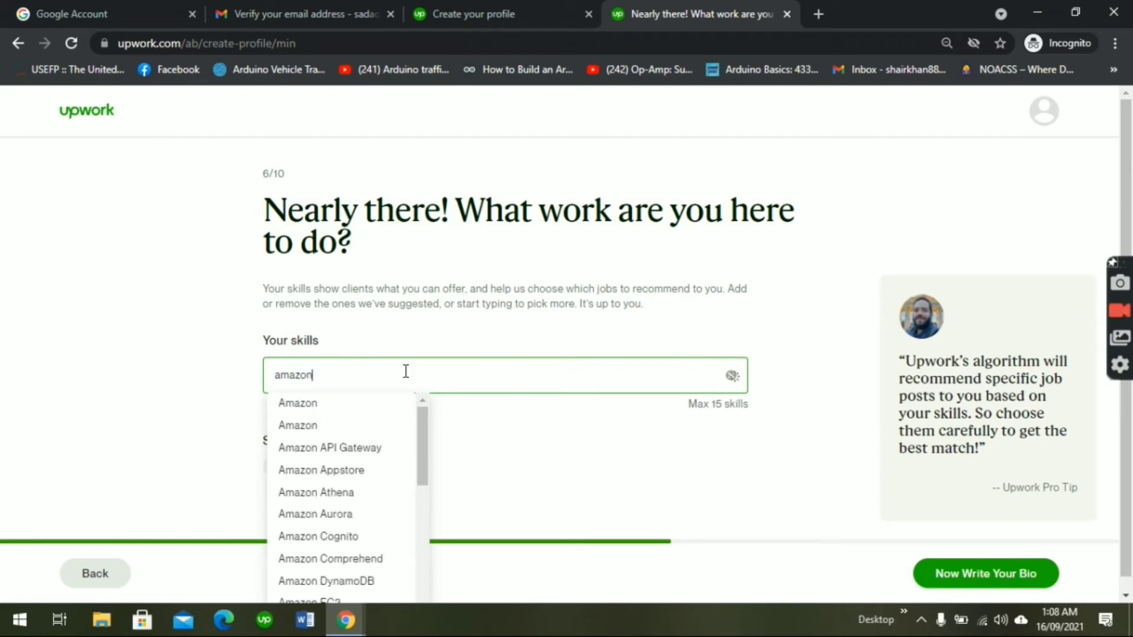
pyautogui.click(349, 404)
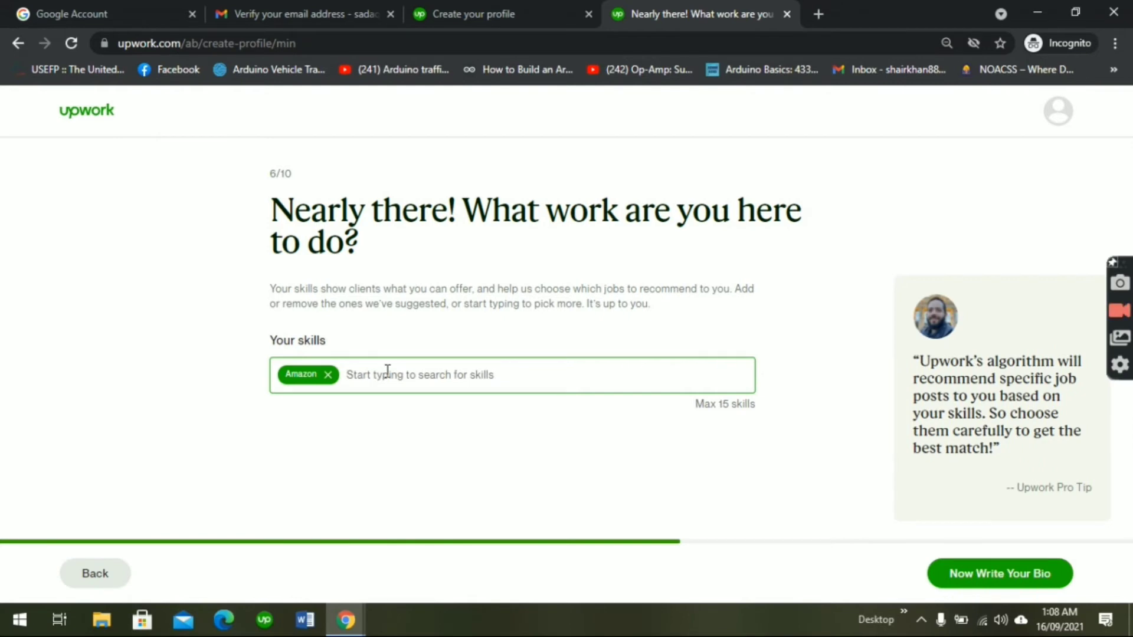
pyautogui.write('produc')
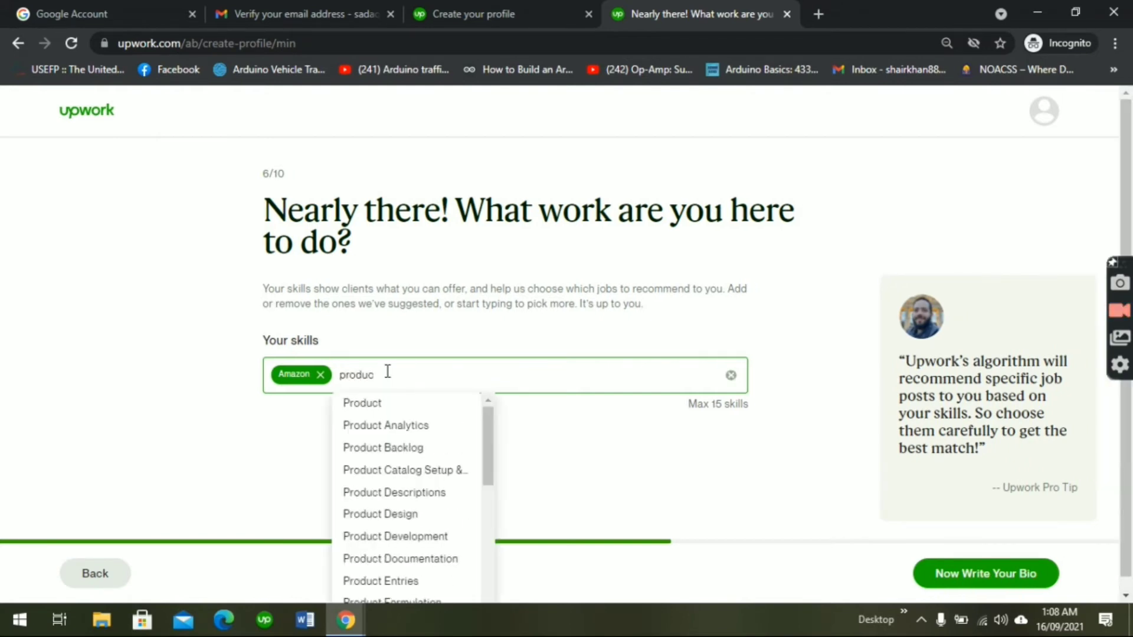
pyautogui.write('t re')
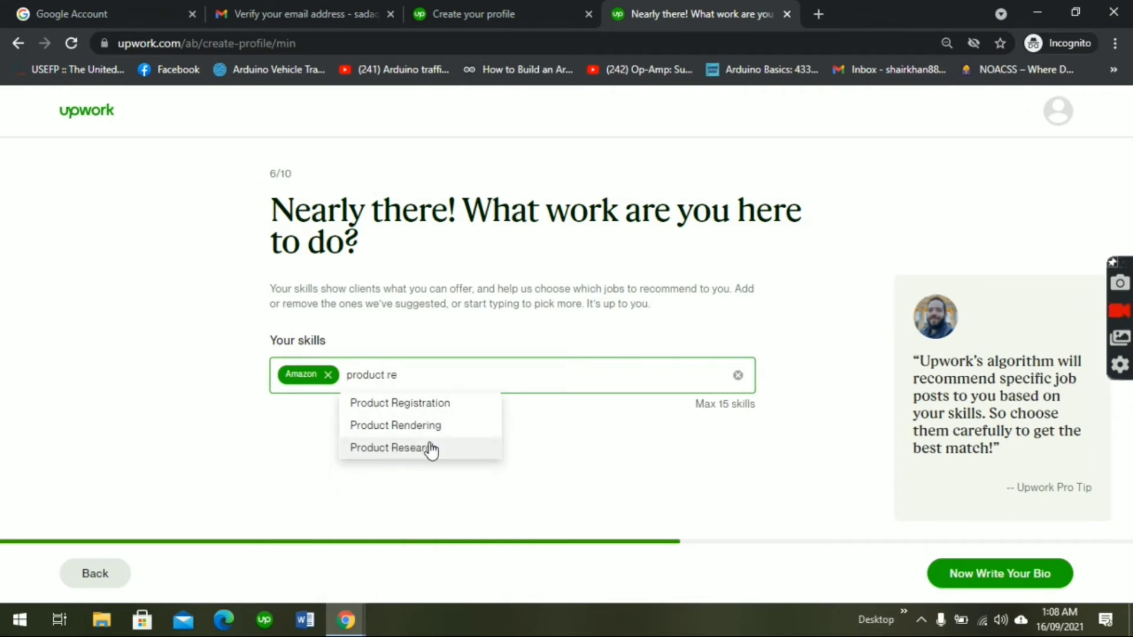
pyautogui.click(430, 448)
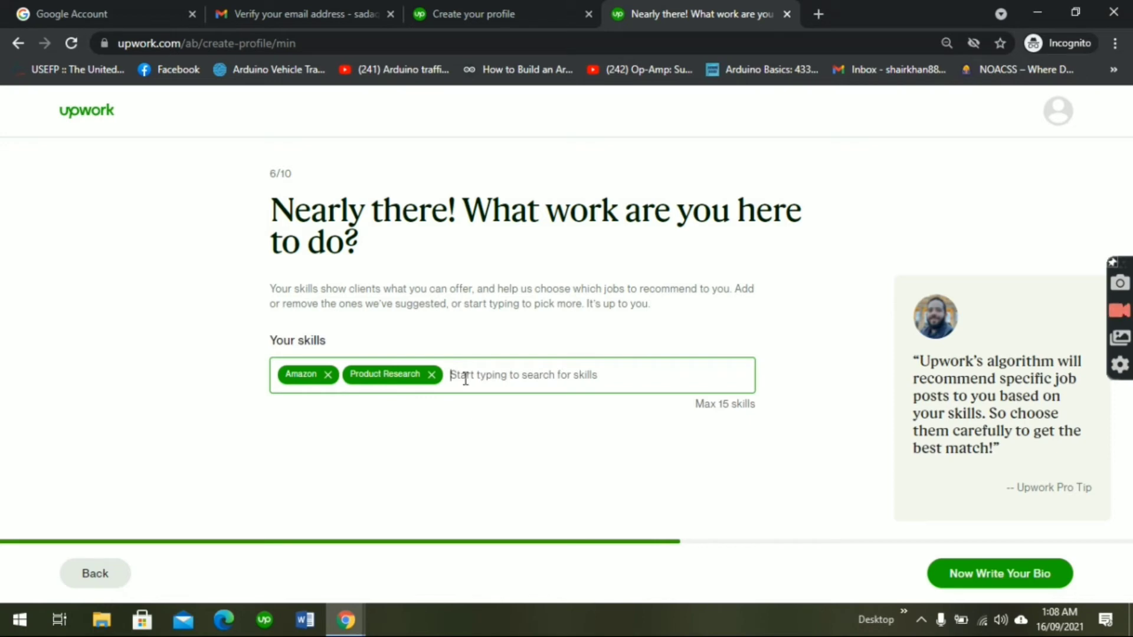
pyautogui.write('sou')
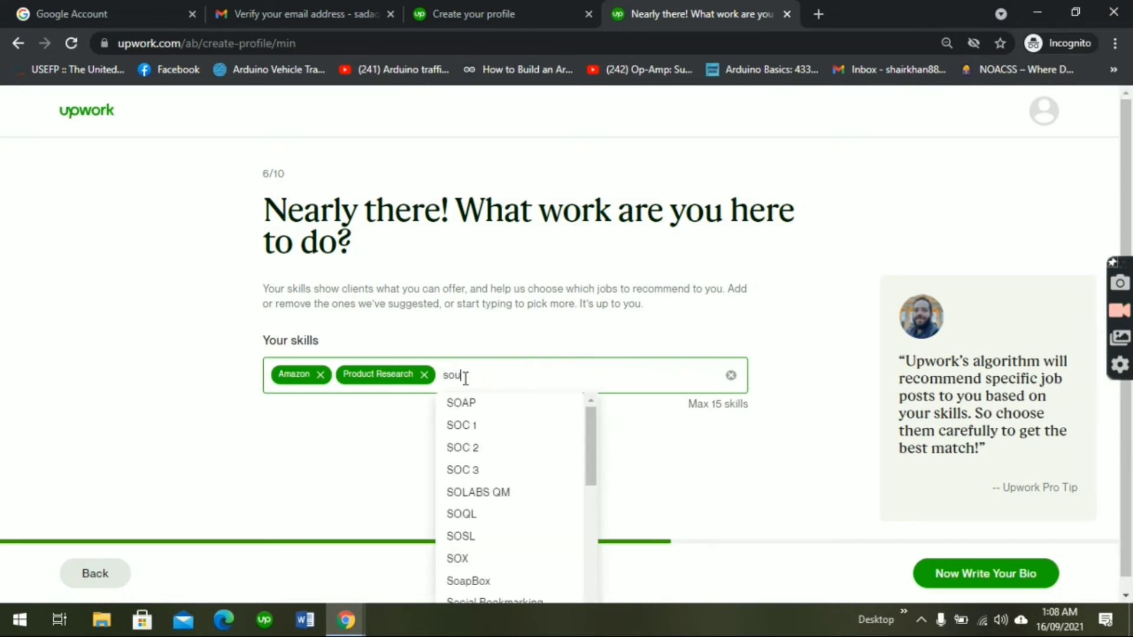
pyautogui.write('ncing')
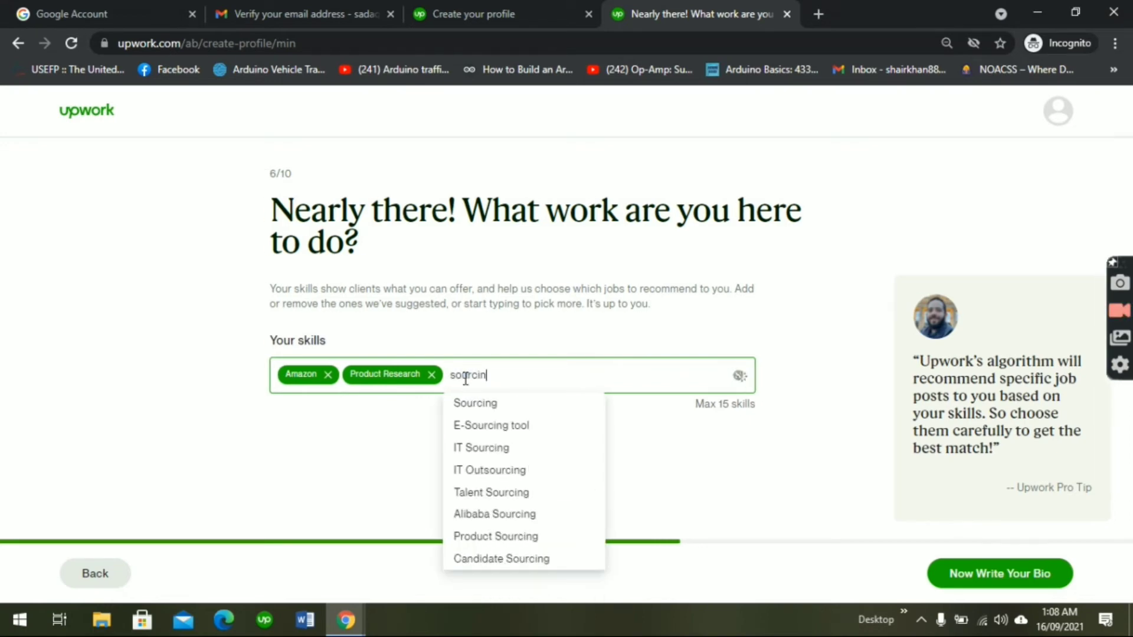
pyautogui.click(481, 407)
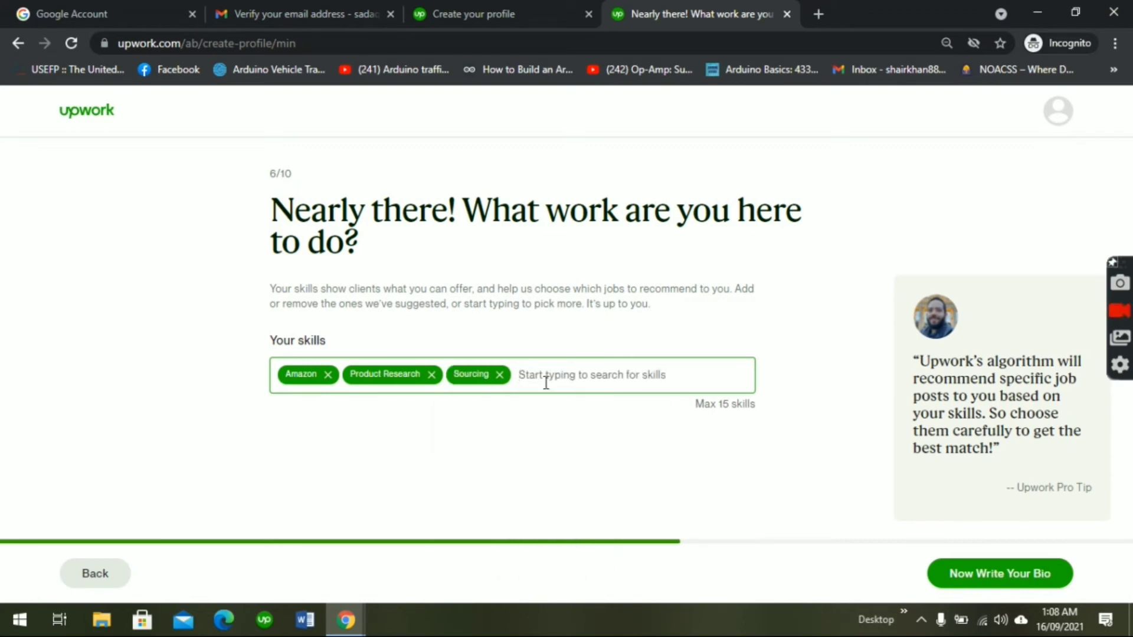
pyautogui.write('dde')
pyautogui.press('BackSpace')
pyautogui.press('BackSpace')
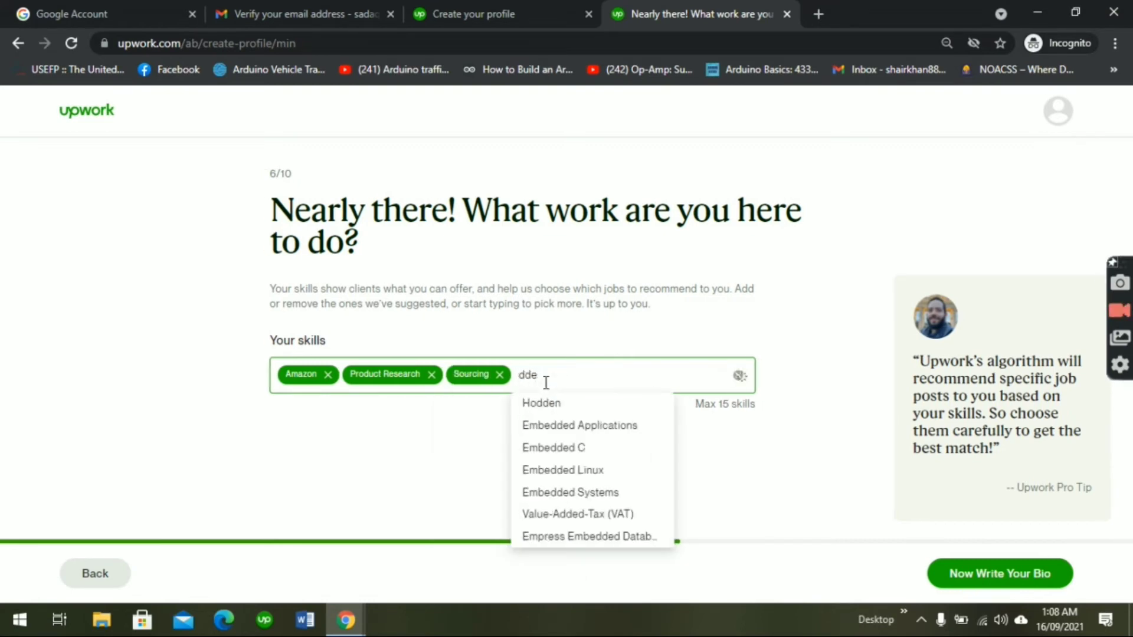
pyautogui.write('escr')
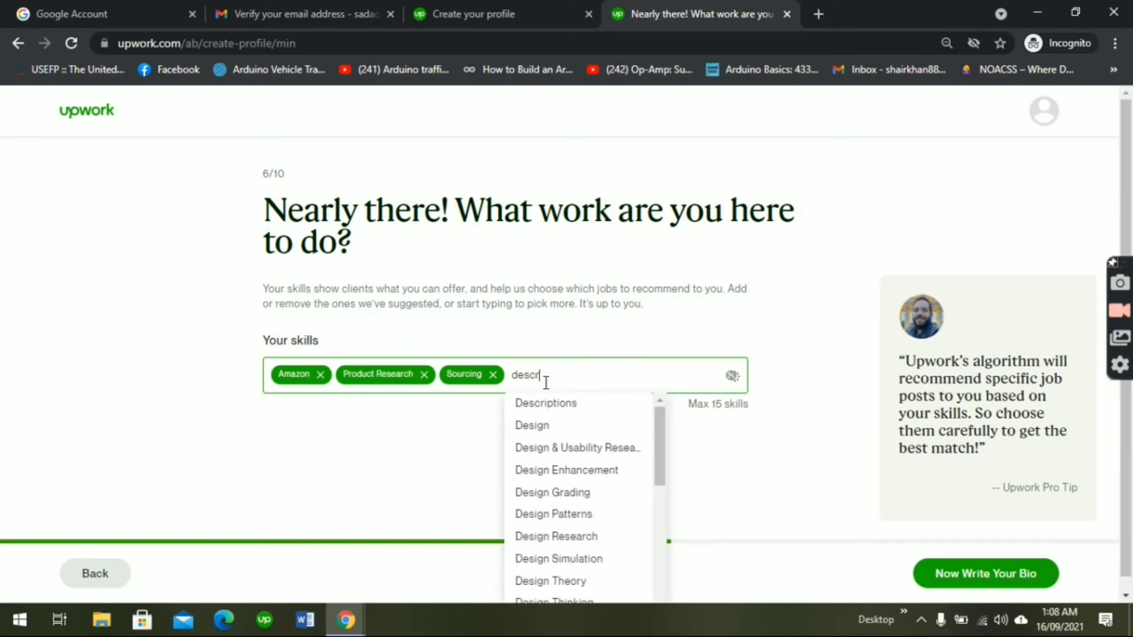
pyautogui.click(525, 403)
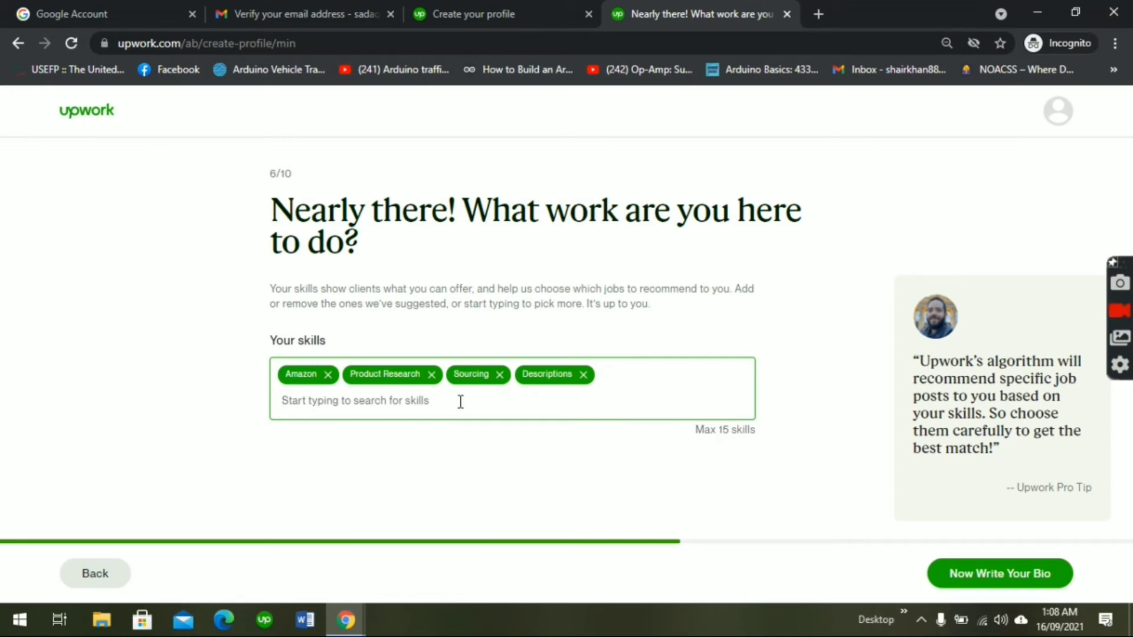
# Step: Add Amazon Listing Optimization and Amazon PPC as skills, then proceed to the bio page
pyautogui.write('list')
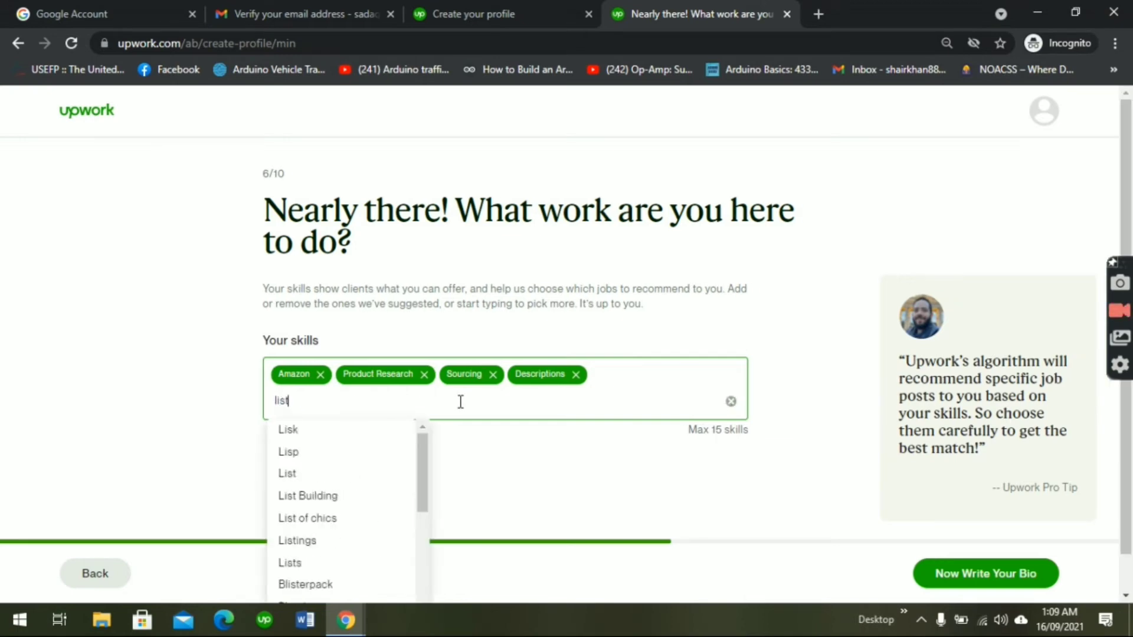
pyautogui.write('ing')
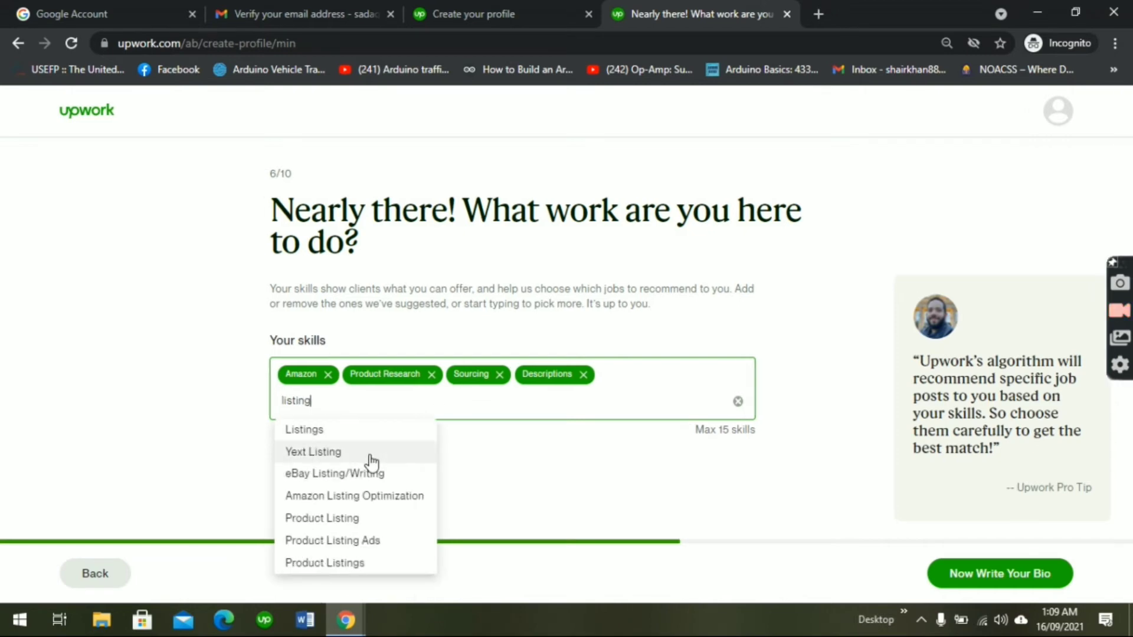
pyautogui.click(381, 497)
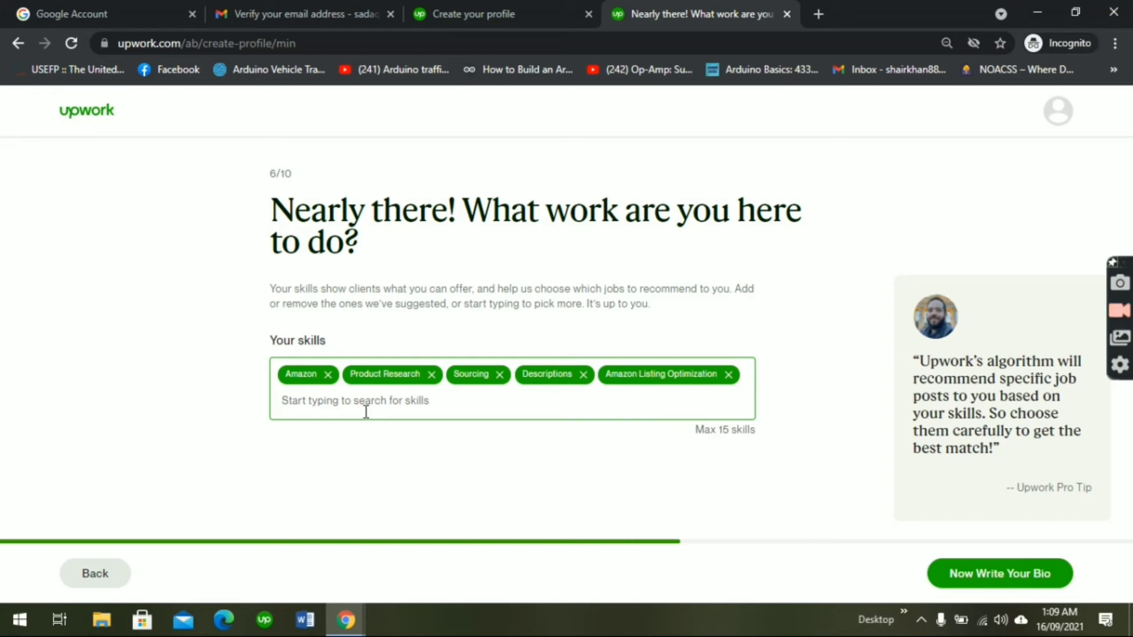
pyautogui.write('am')
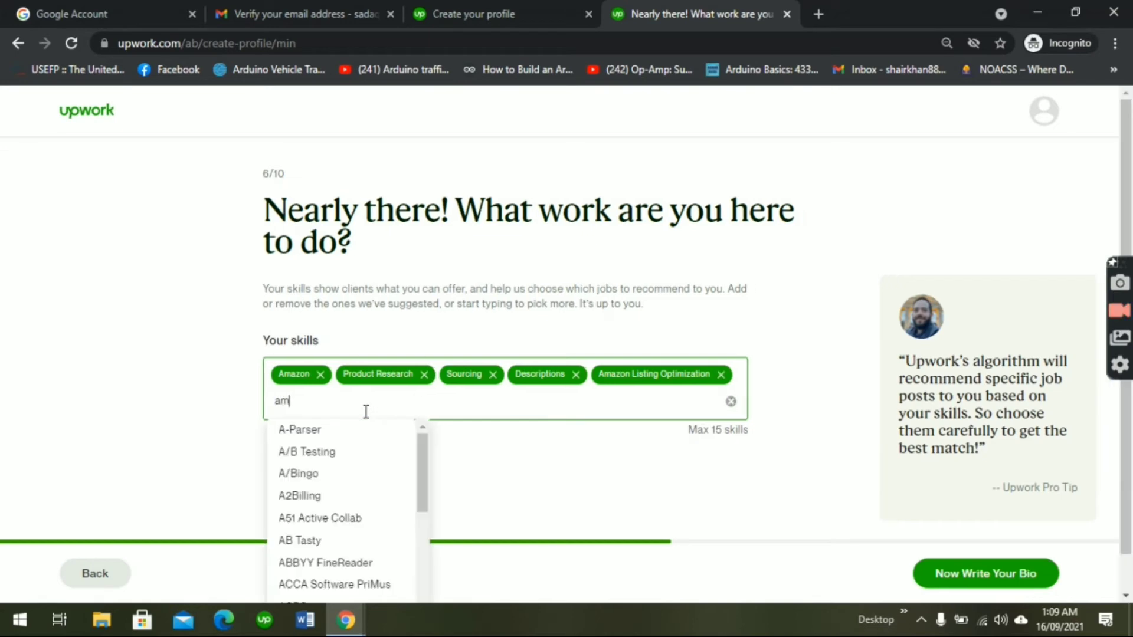
pyautogui.write('azon p')
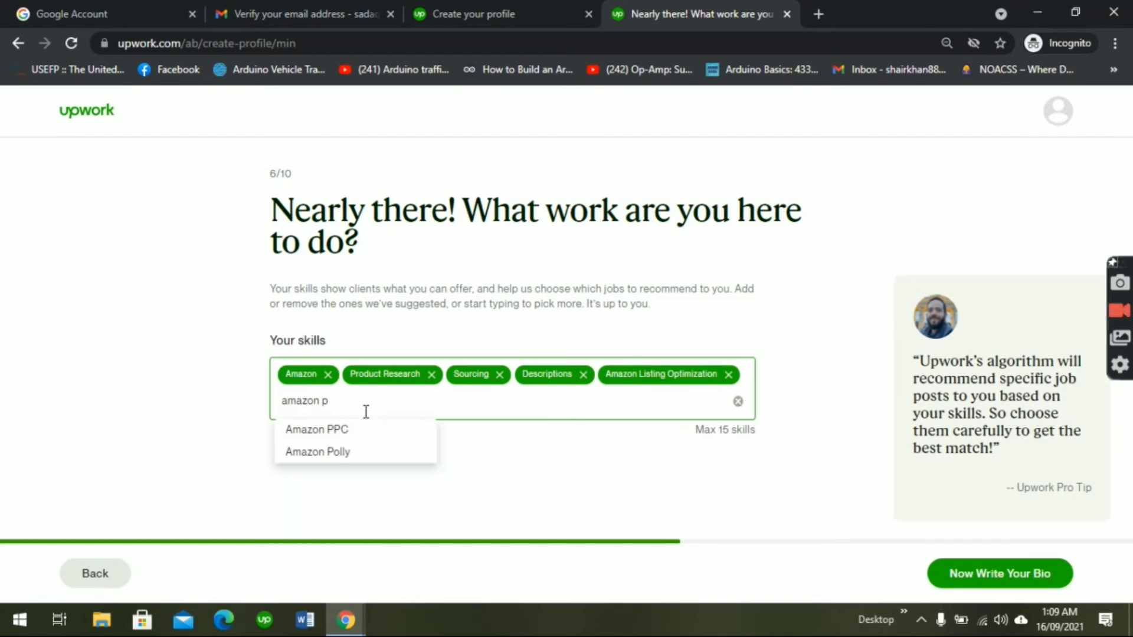
pyautogui.click(360, 432)
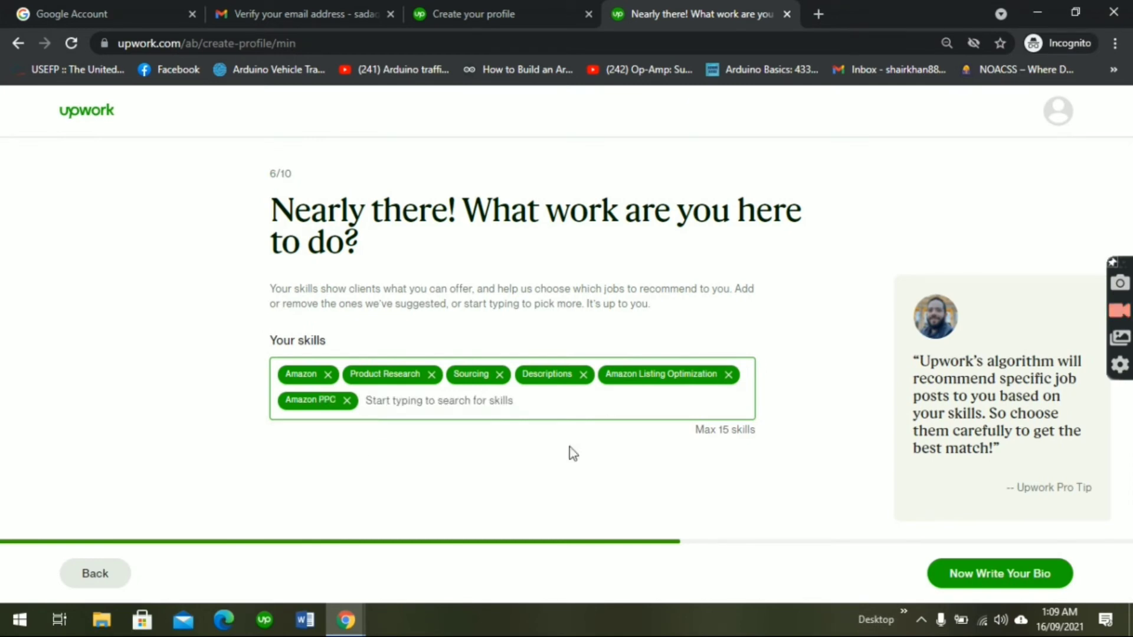
pyautogui.click(1035, 574)
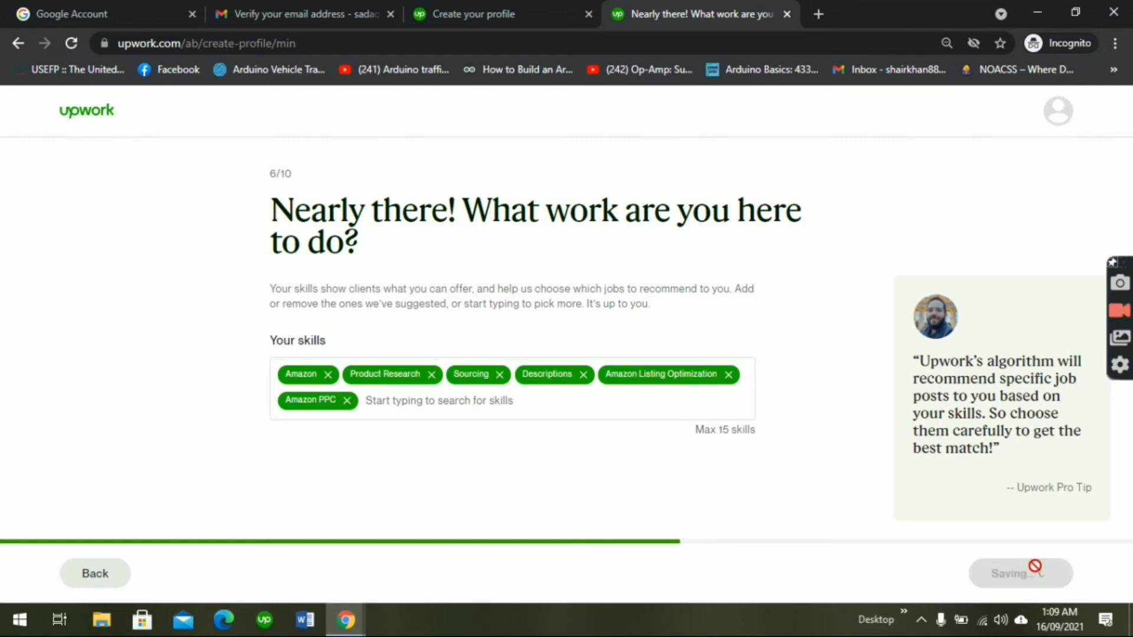
pyautogui.click(395, 365)
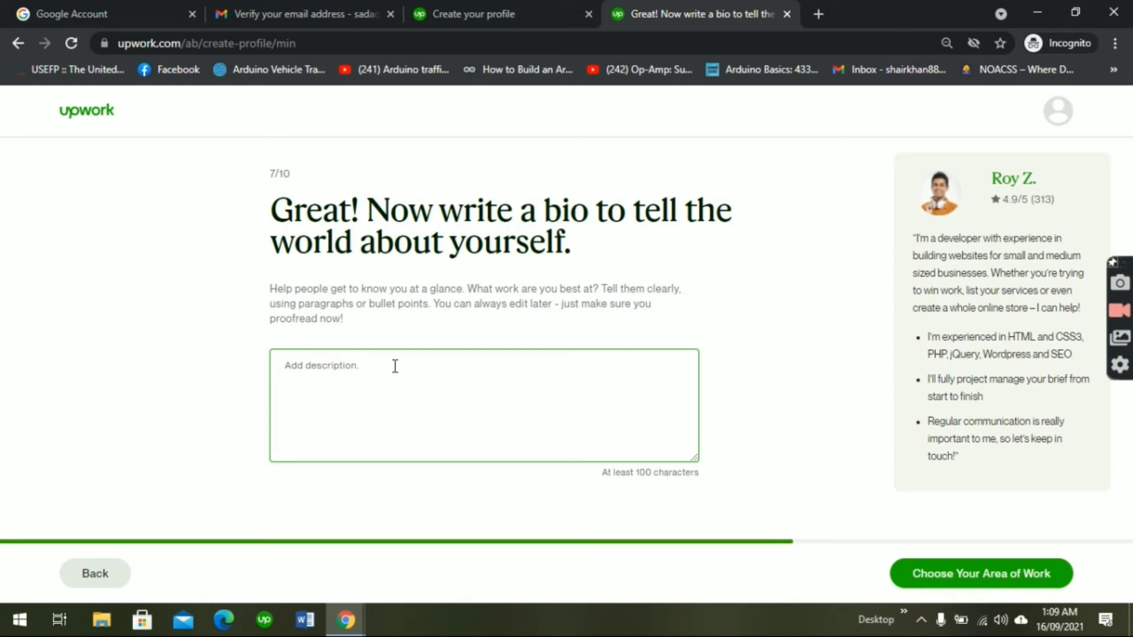
# Step: Write a bio: virtual assistant, 3 years in listing, product research, writing descriptions, sourcing; save it
pyautogui.write('I')
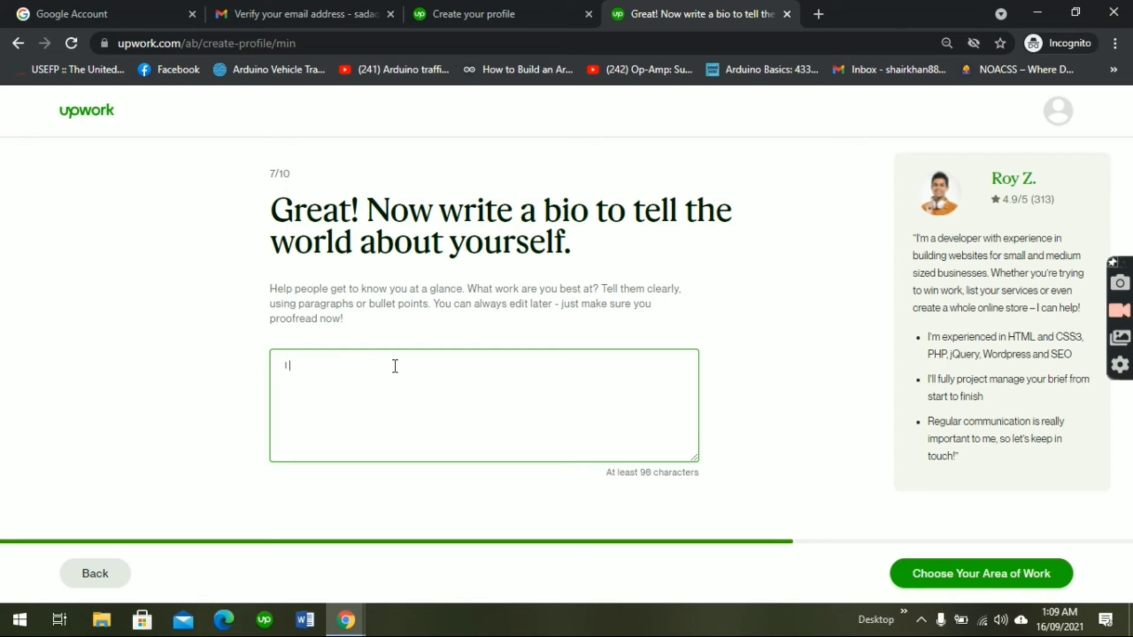
pyautogui.write(' am a Vi')
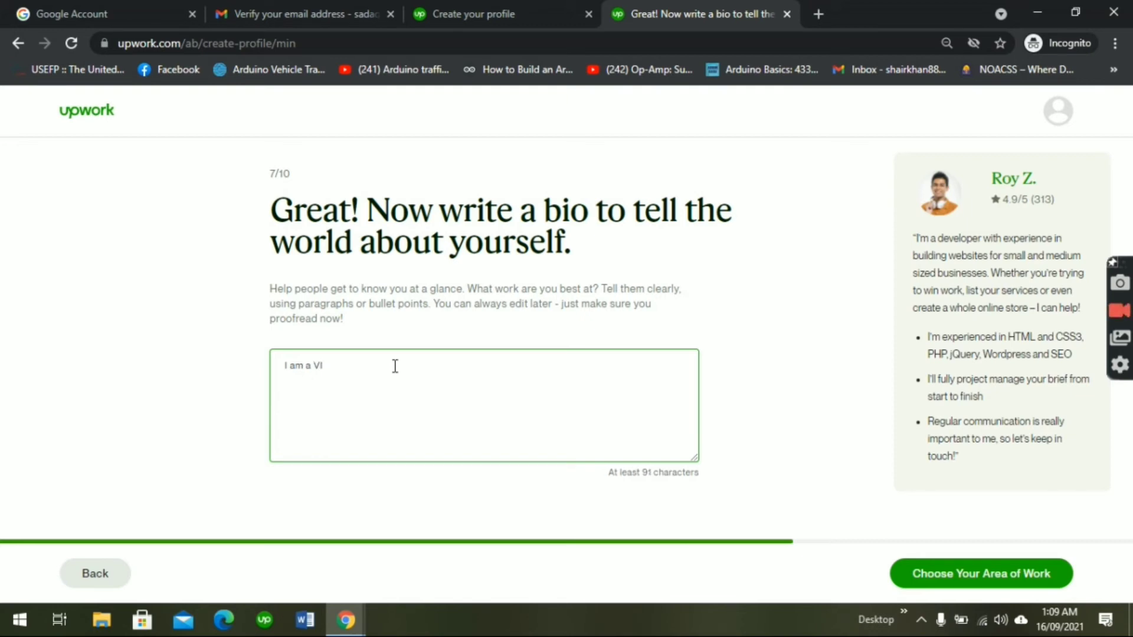
pyautogui.press('BackSpace')
pyautogui.write('irtus')
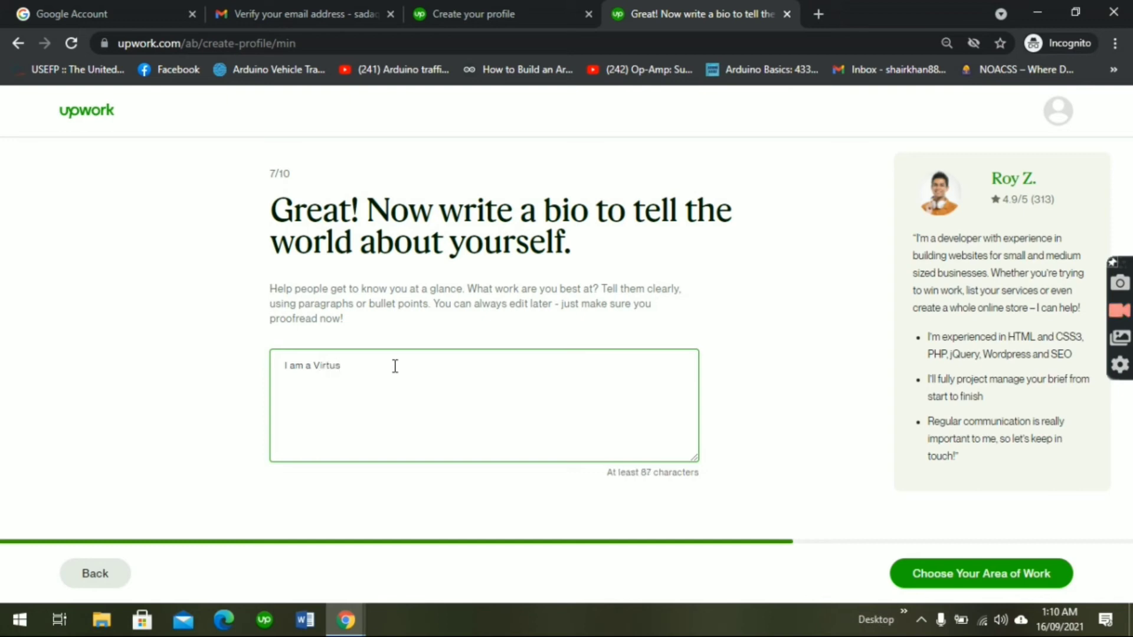
pyautogui.press('BackSpace')
pyautogui.write('al assista')
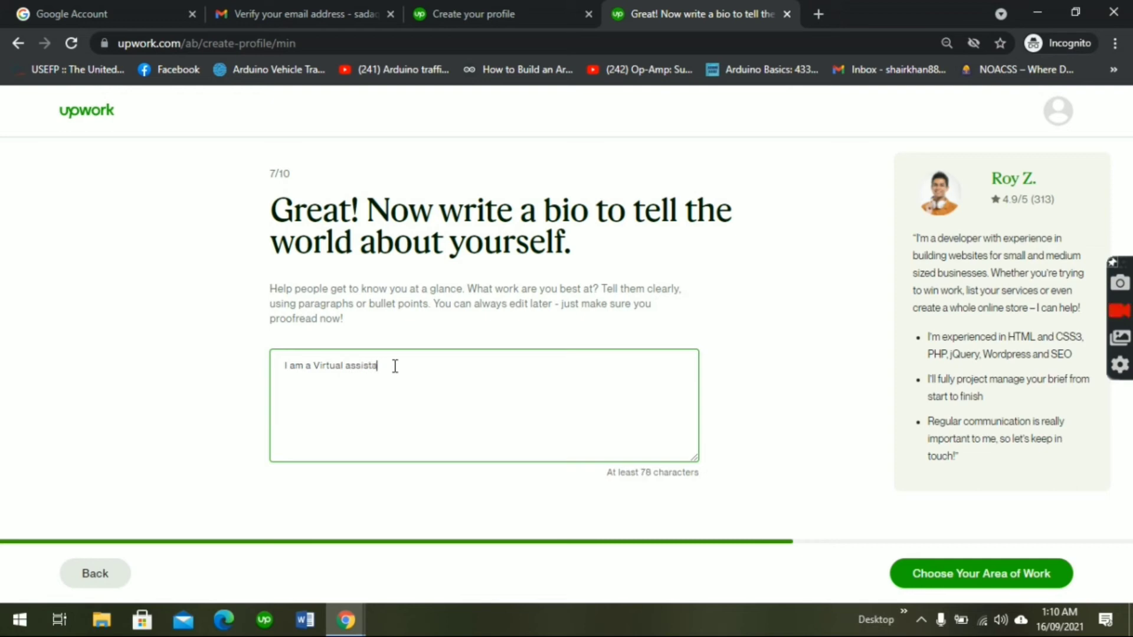
pyautogui.write('nt with 3 years e')
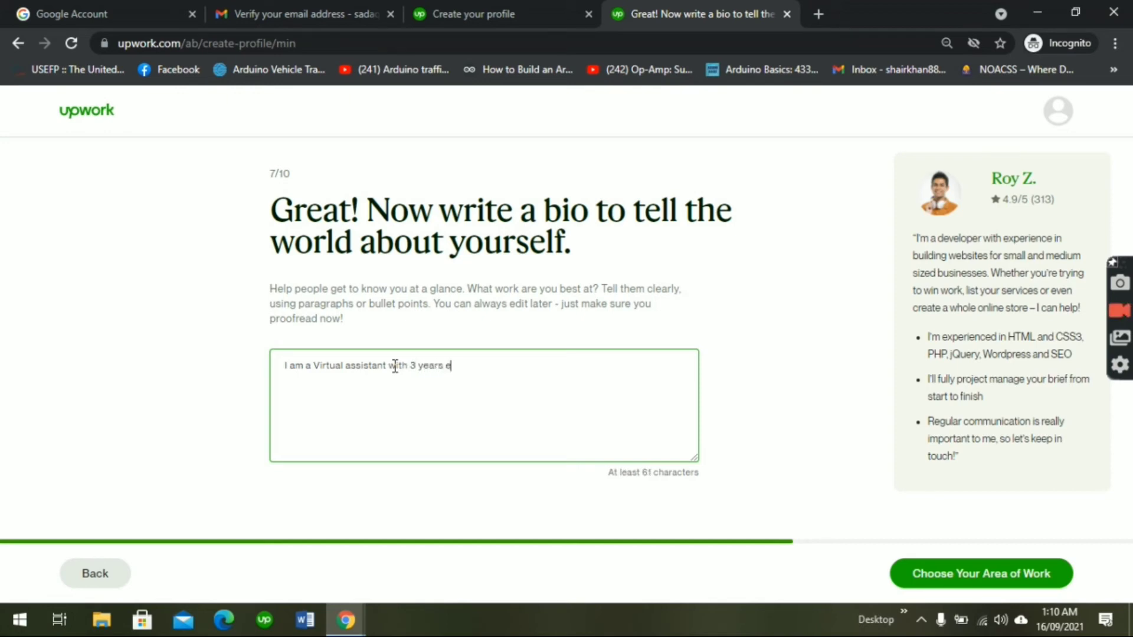
pyautogui.write('xperienc')
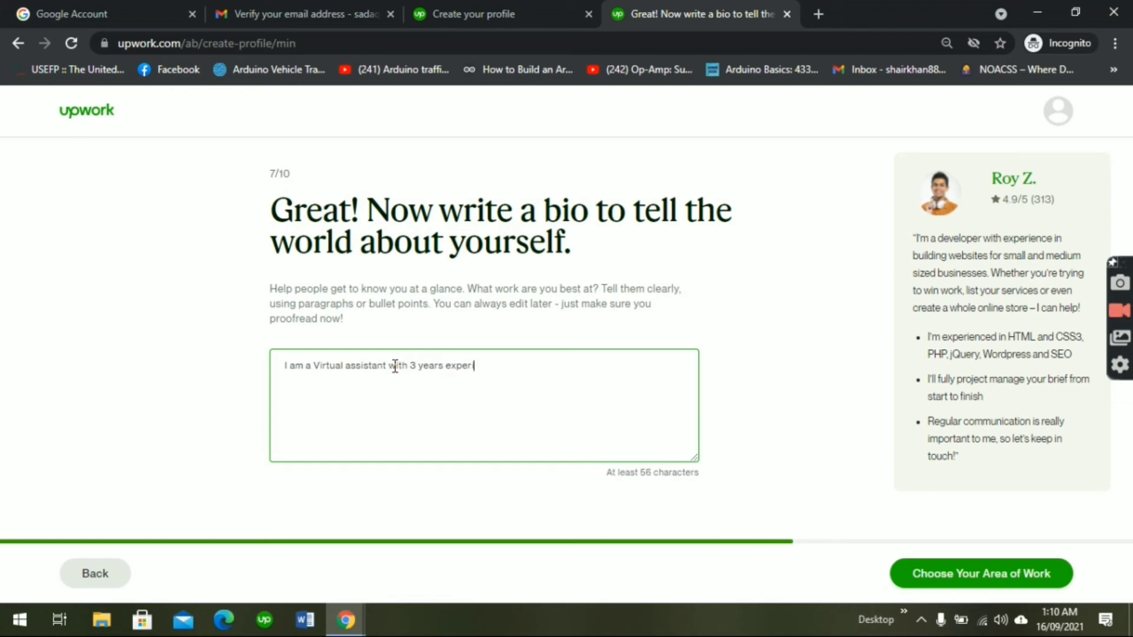
pyautogui.write('e ')
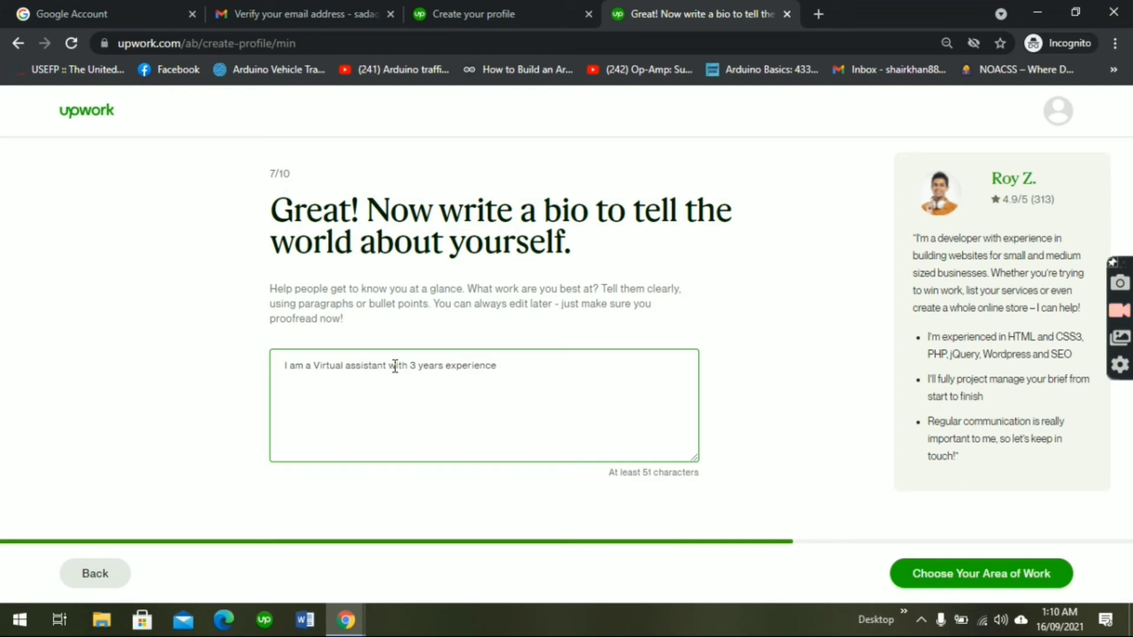
pyautogui.write('in li')
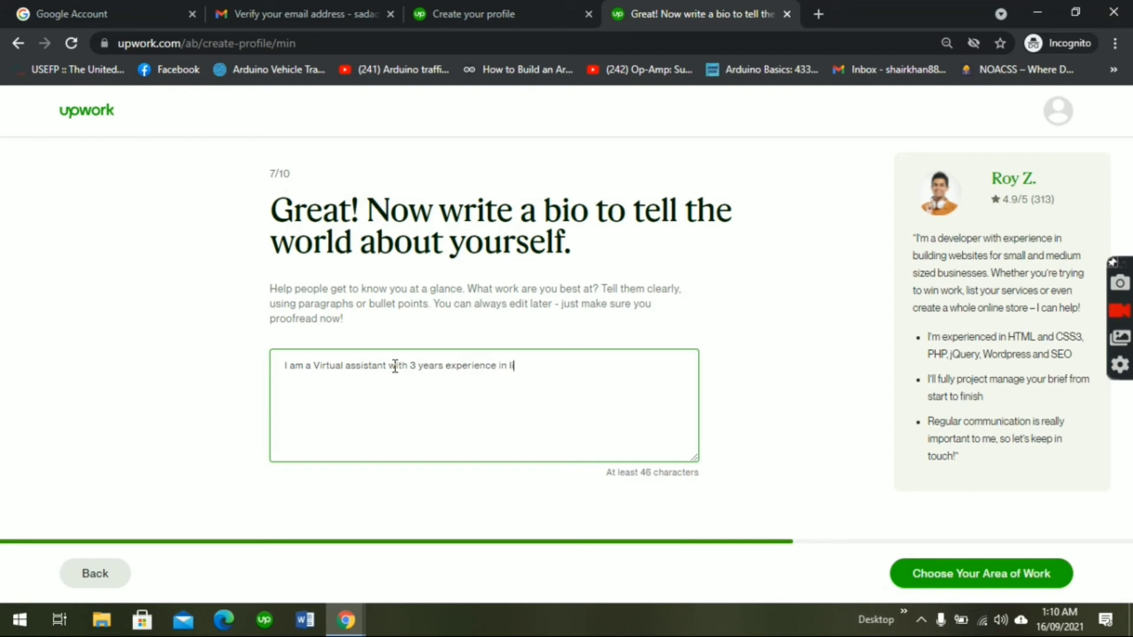
pyautogui.write('sting, product ')
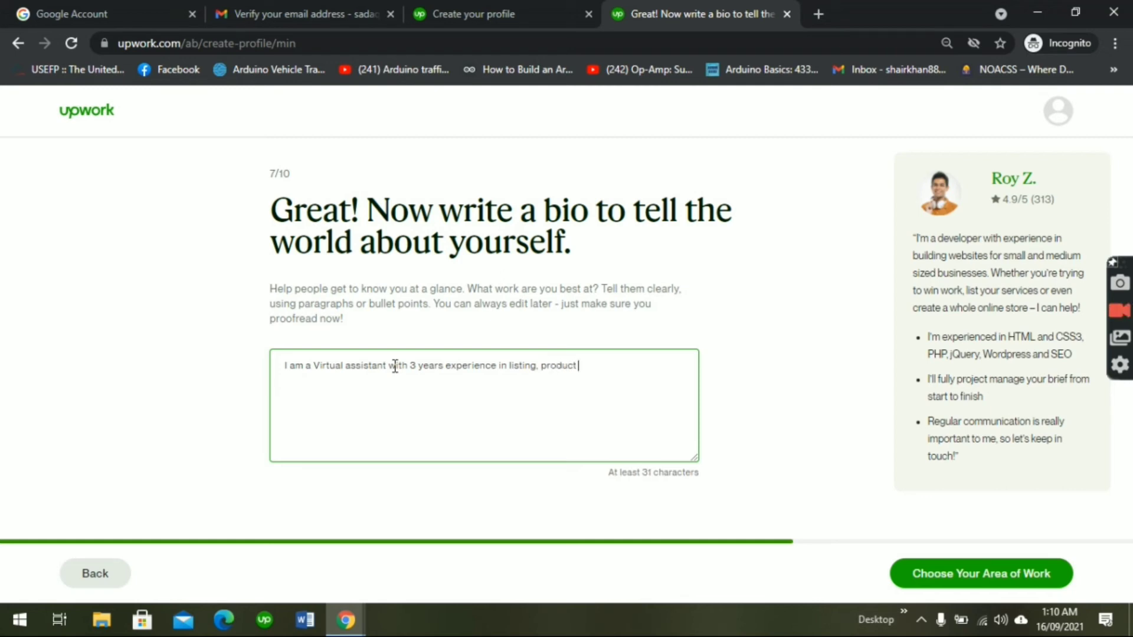
pyautogui.write('resear')
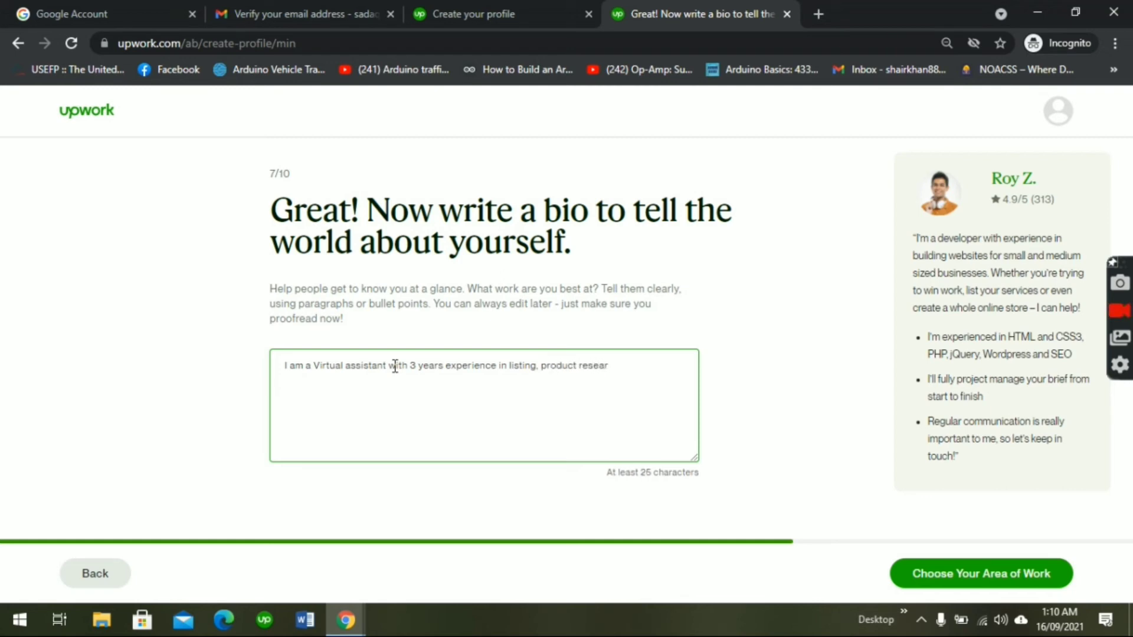
pyautogui.write('chh')
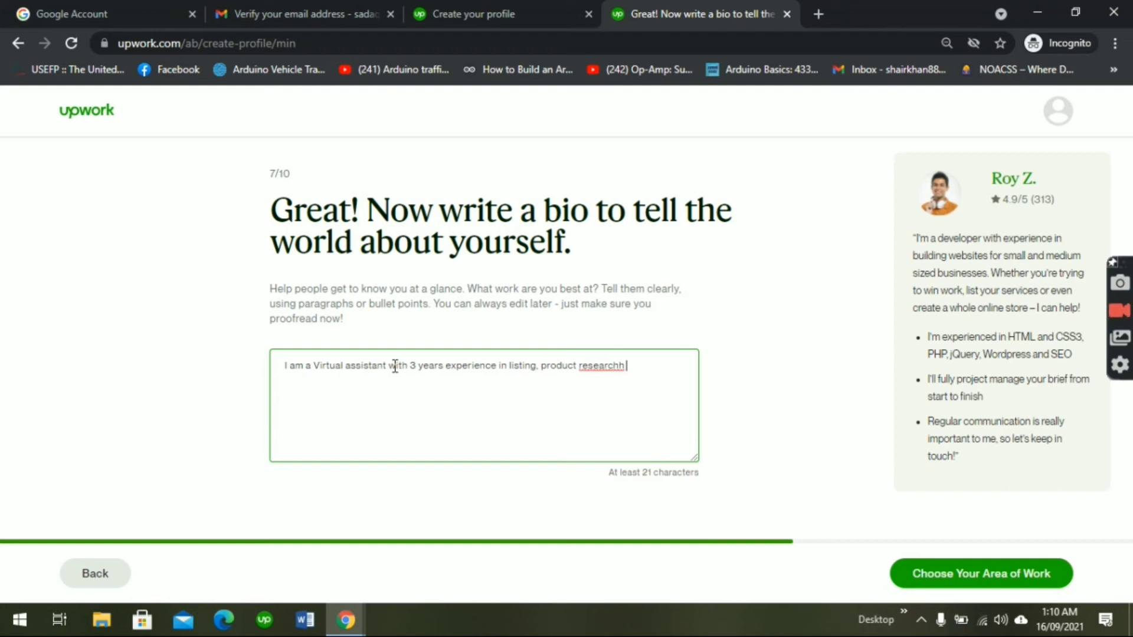
pyautogui.press('BackSpace')
pyautogui.press('BackSpace')
pyautogui.write('research')
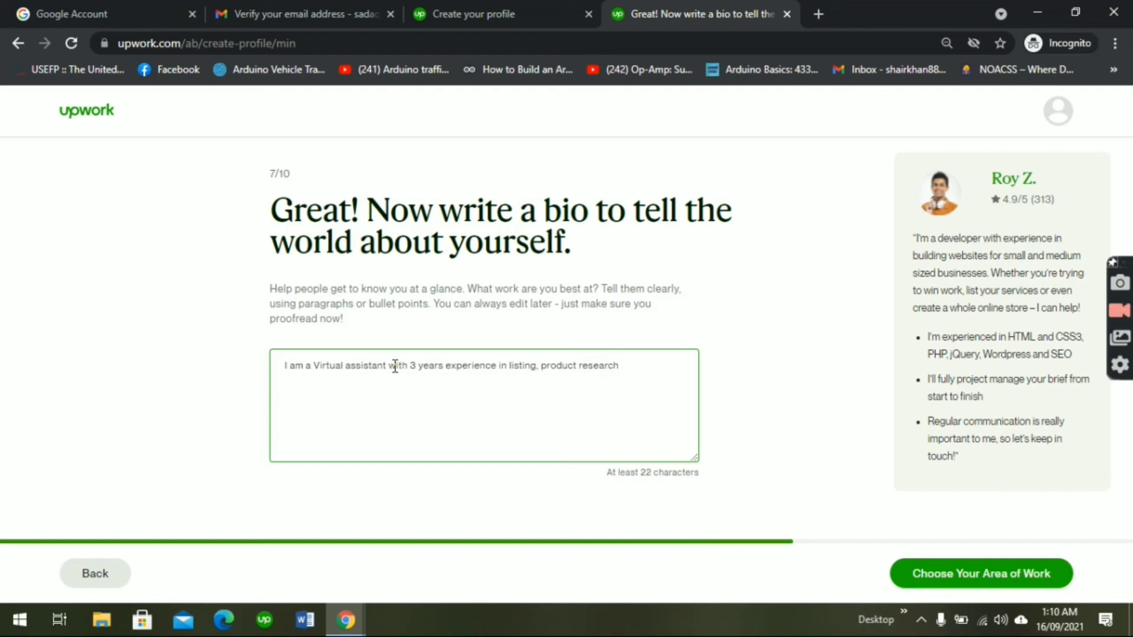
pyautogui.write(', wrt')
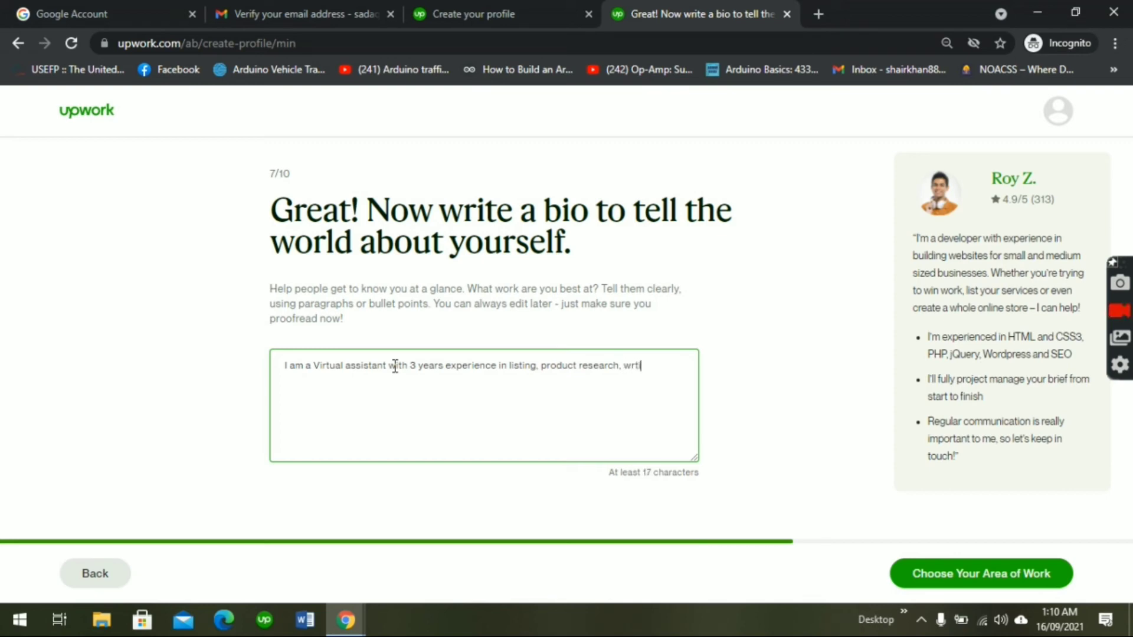
pyautogui.write('ing descri')
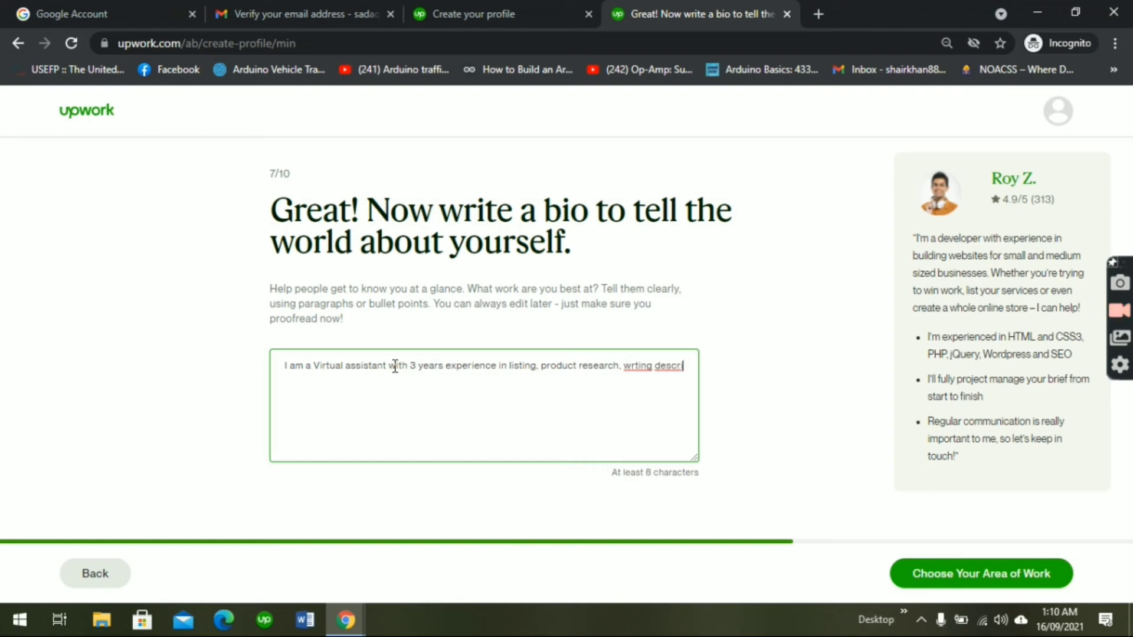
pyautogui.write('tions')
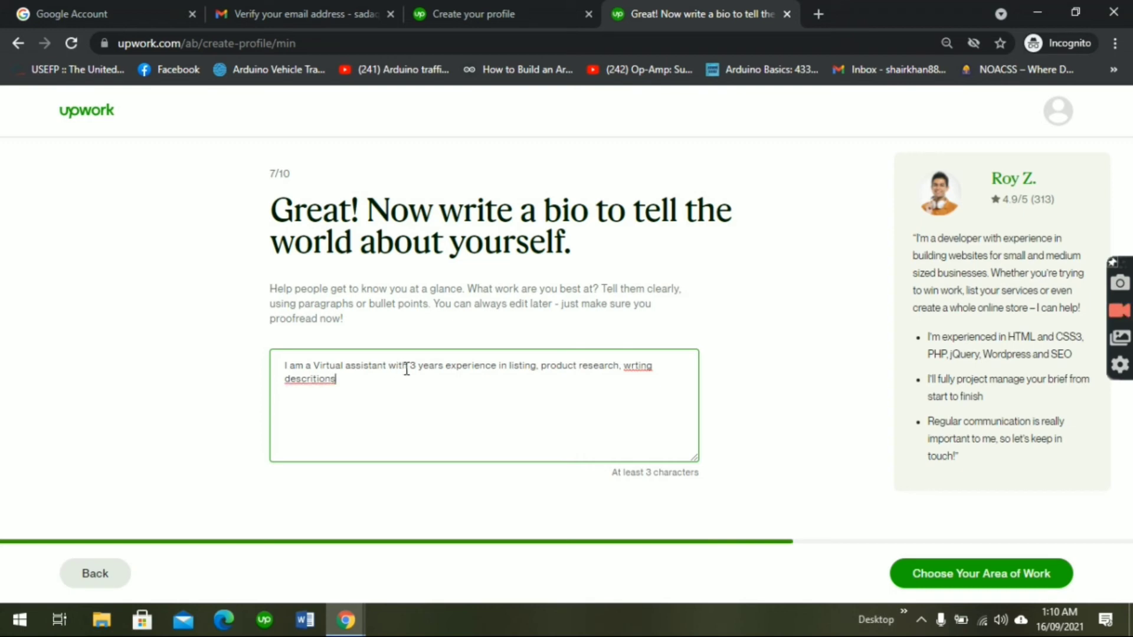
pyautogui.click(638, 366)
pyautogui.write('i')
pyautogui.click(314, 379)
pyautogui.write('ptions')
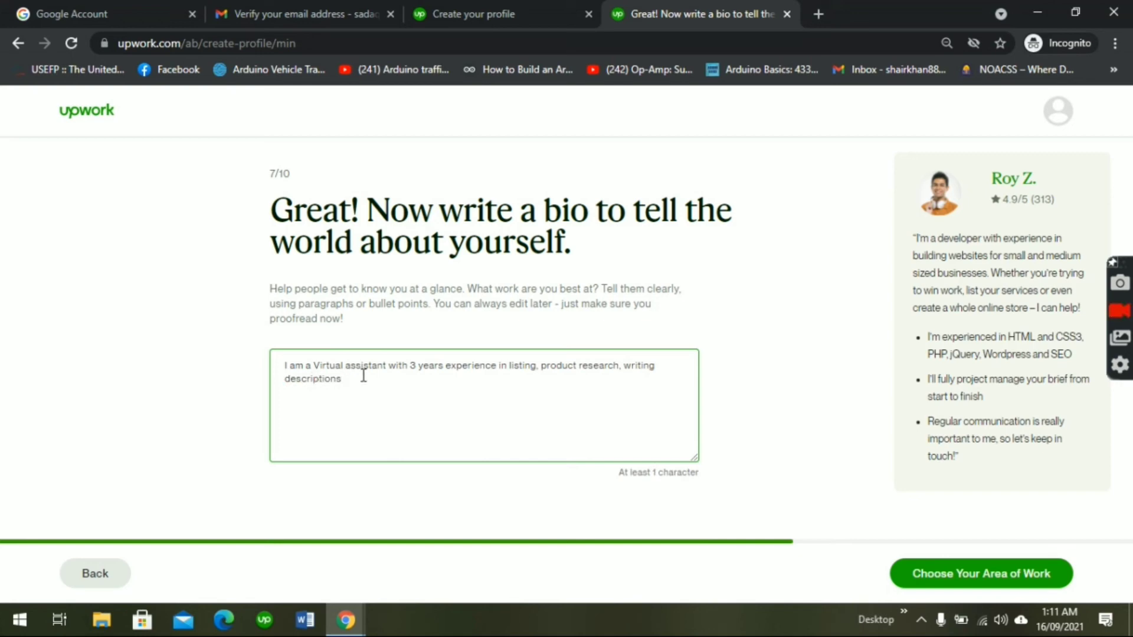
pyautogui.write(', sourc')
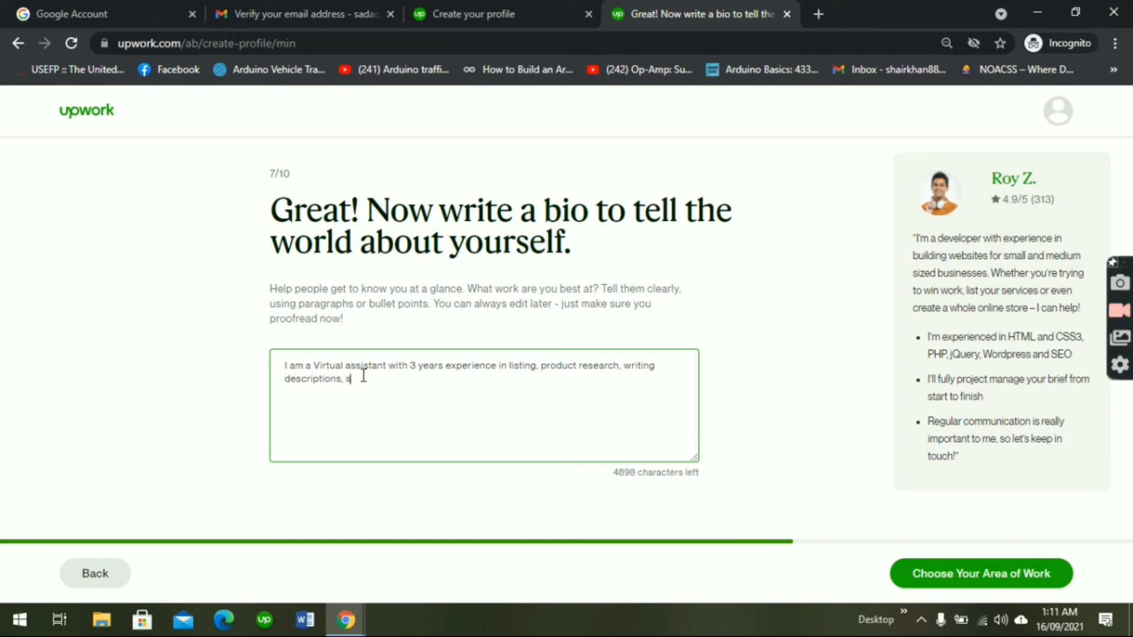
pyautogui.write('ing etc')
pyautogui.click(1006, 579)
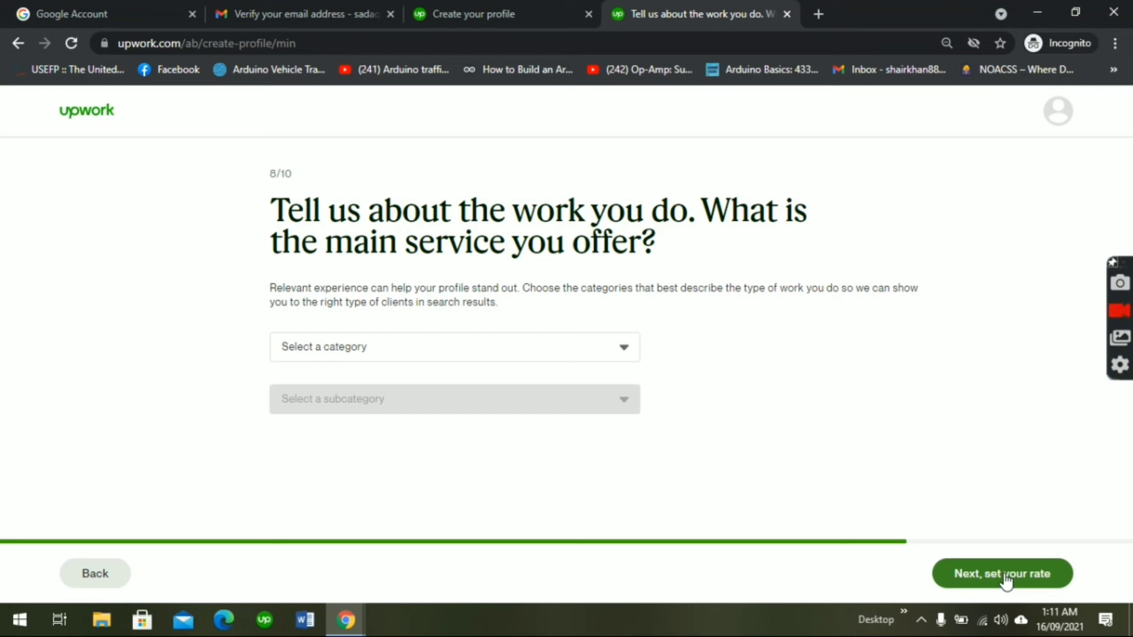
# Step: Choose Admin Support as category and Personal/Virtual Assistance as subcategory, then continue
pyautogui.click(564, 351)
pyautogui.click(468, 400)
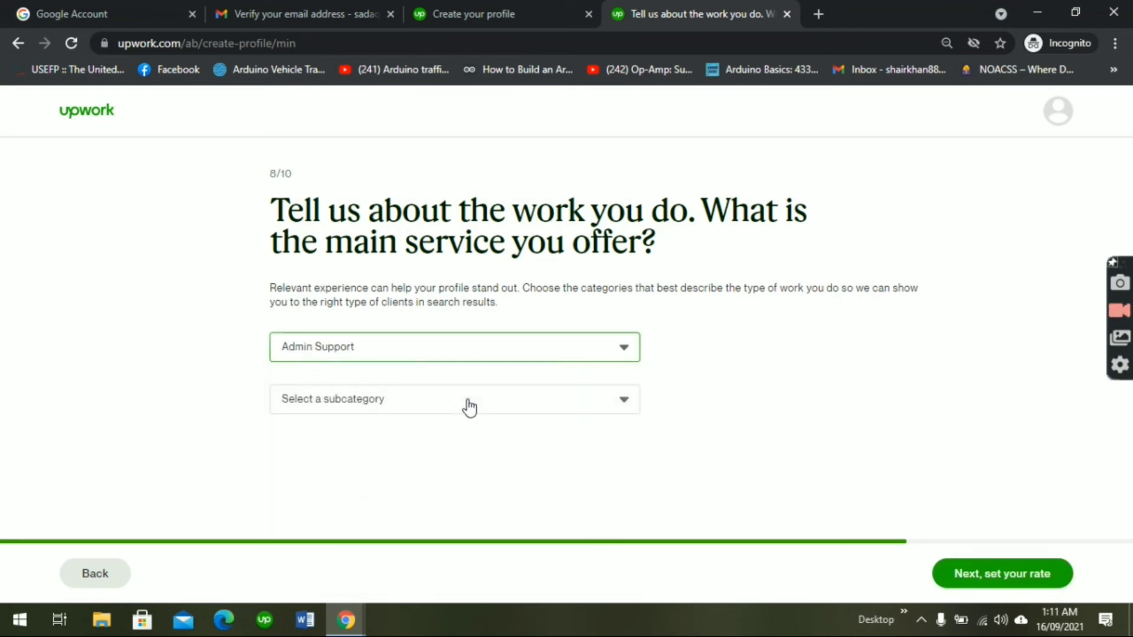
pyautogui.click(469, 405)
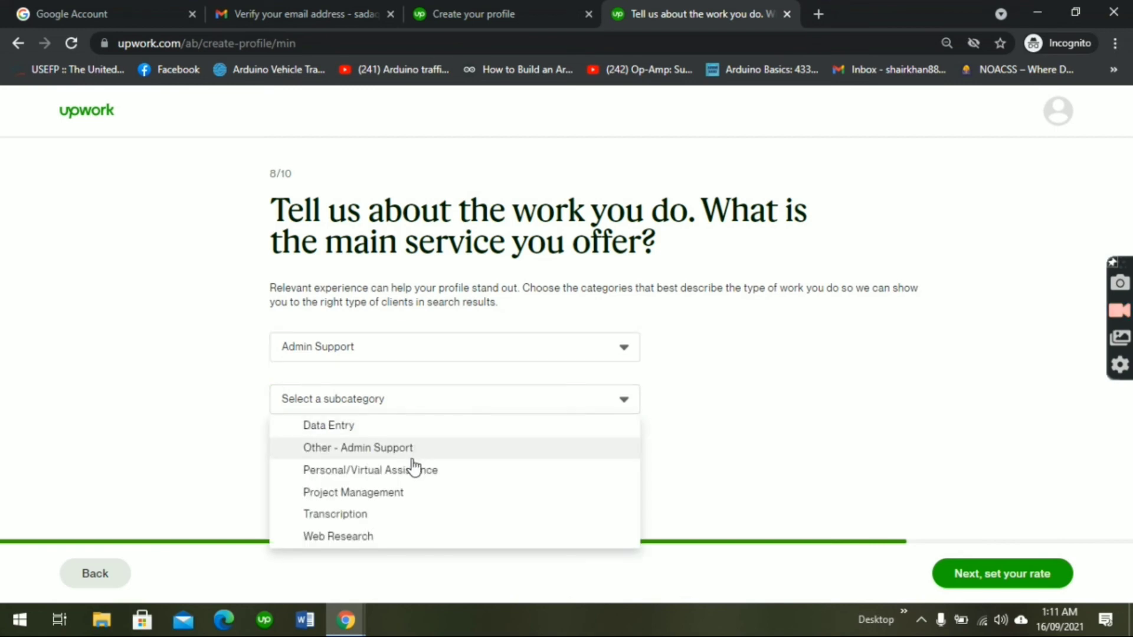
pyautogui.click(413, 472)
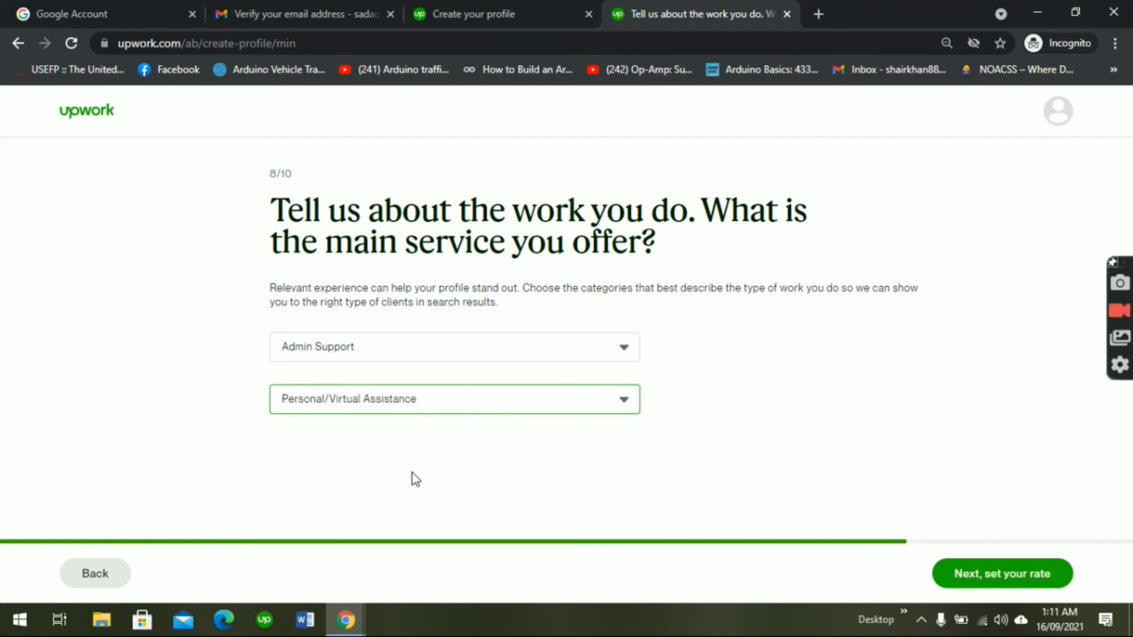
pyautogui.click(999, 575)
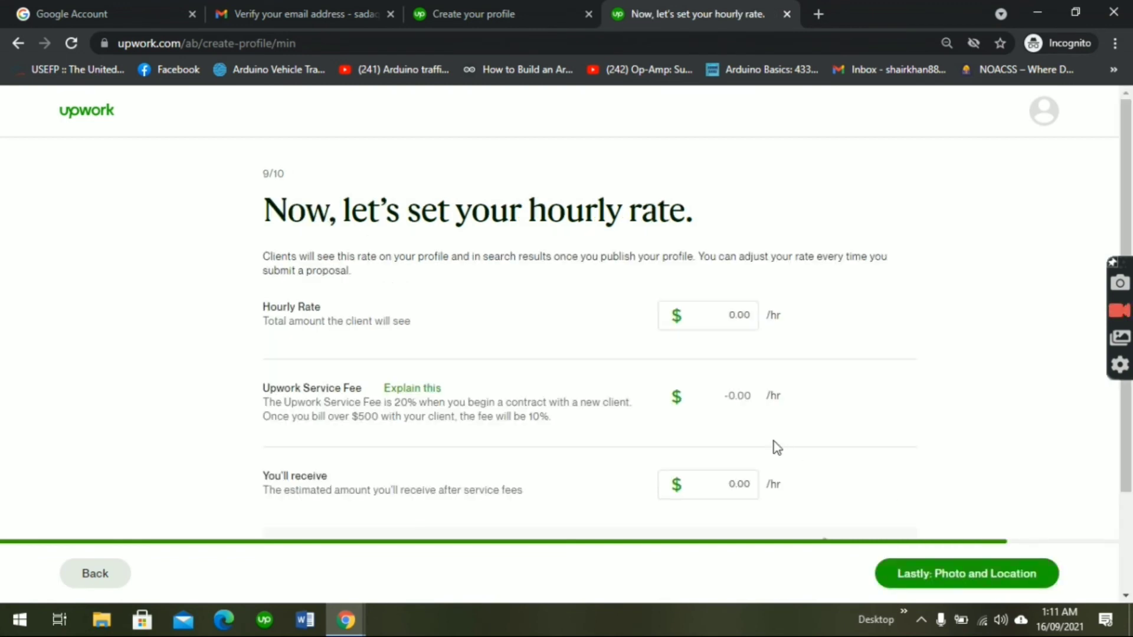
# Step: Enter an hourly rate of $5.00 and continue to photo and location
pyautogui.click(734, 320)
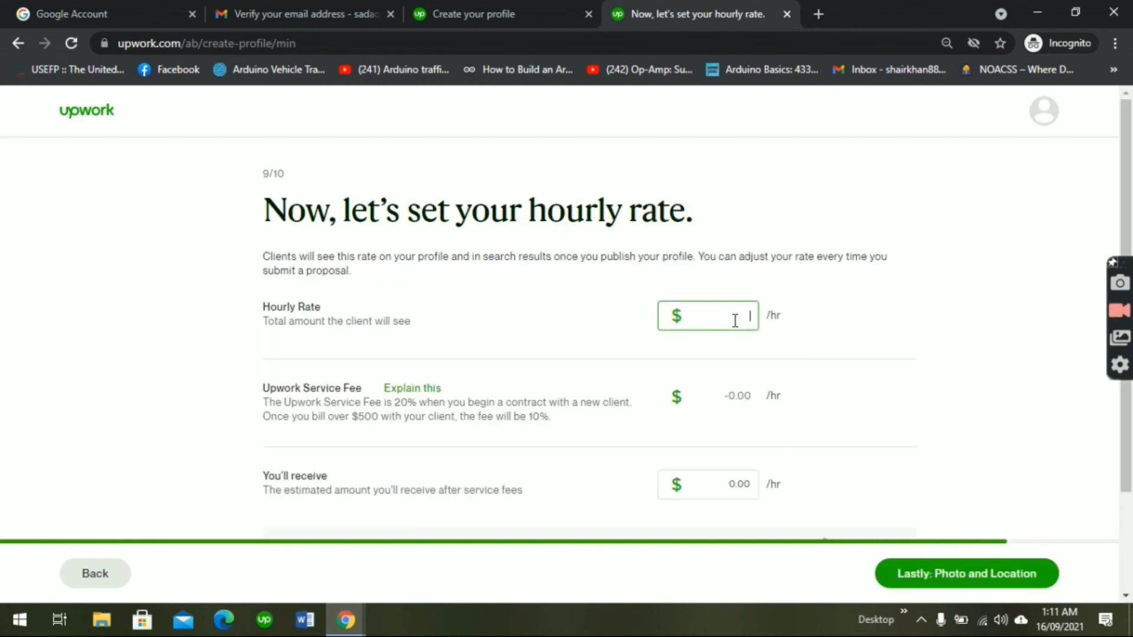
pyautogui.write('5')
pyautogui.click(957, 582)
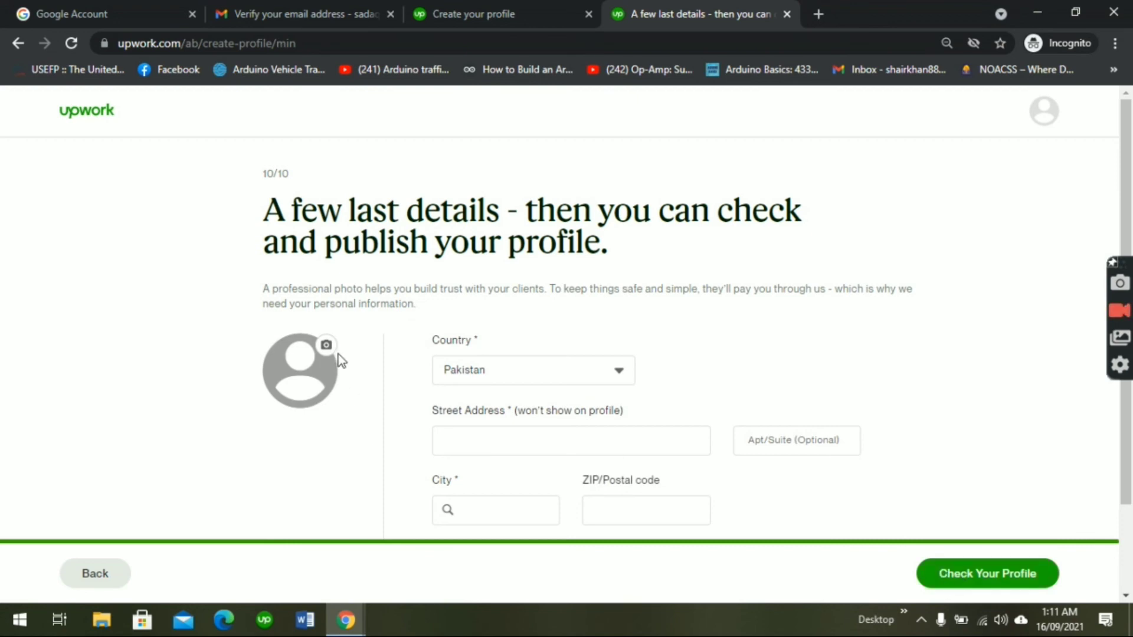
# Step: Upload the WhatsApp portrait image from the Desktop, centre the crop on the face, and save
pyautogui.click(326, 345)
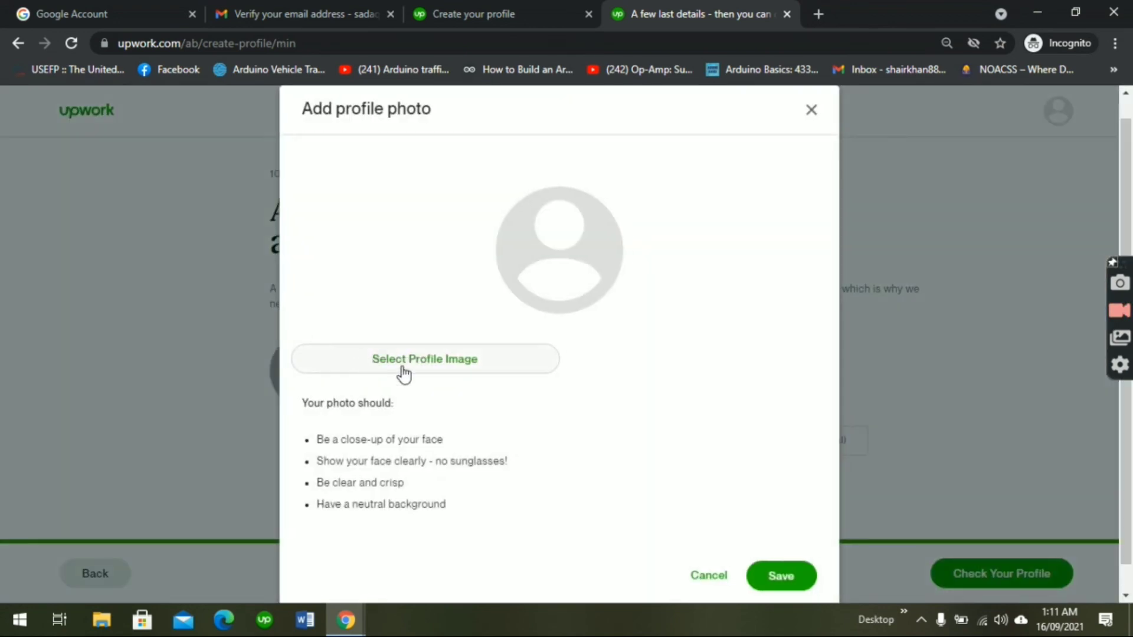
pyautogui.click(404, 371)
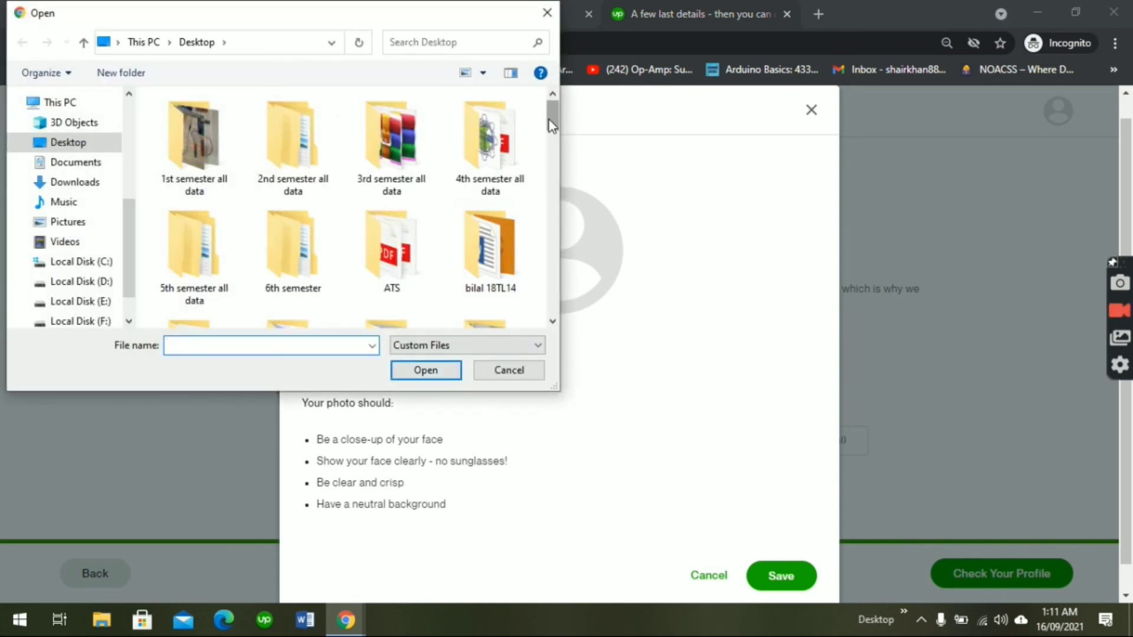
pyautogui.moveTo(549, 126); pyautogui.dragTo(550, 309)
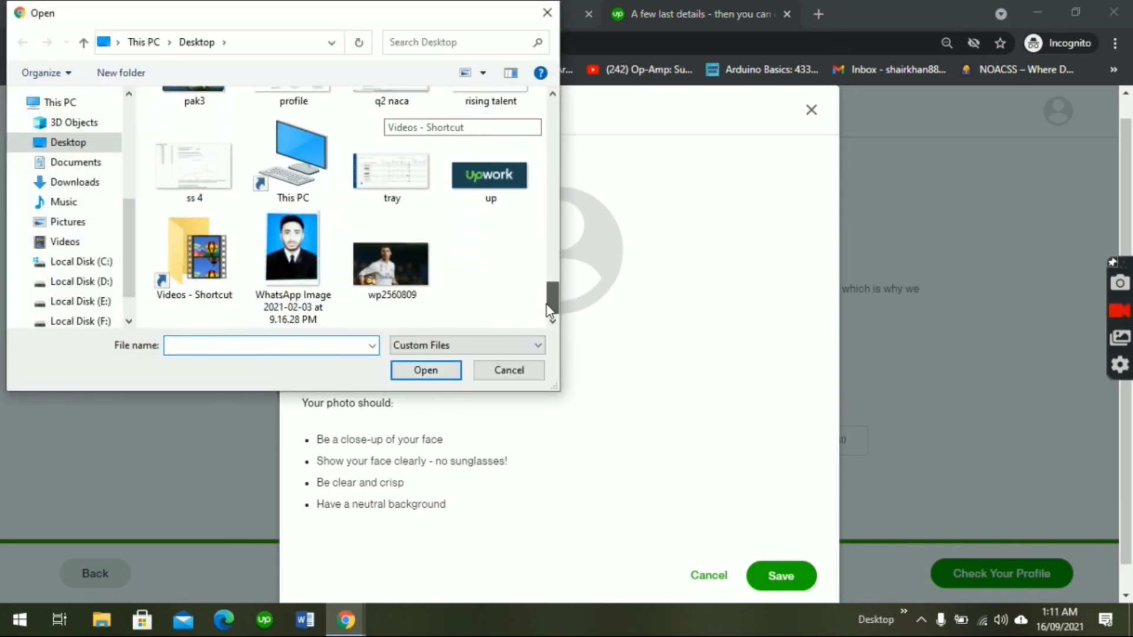
pyautogui.click(293, 242)
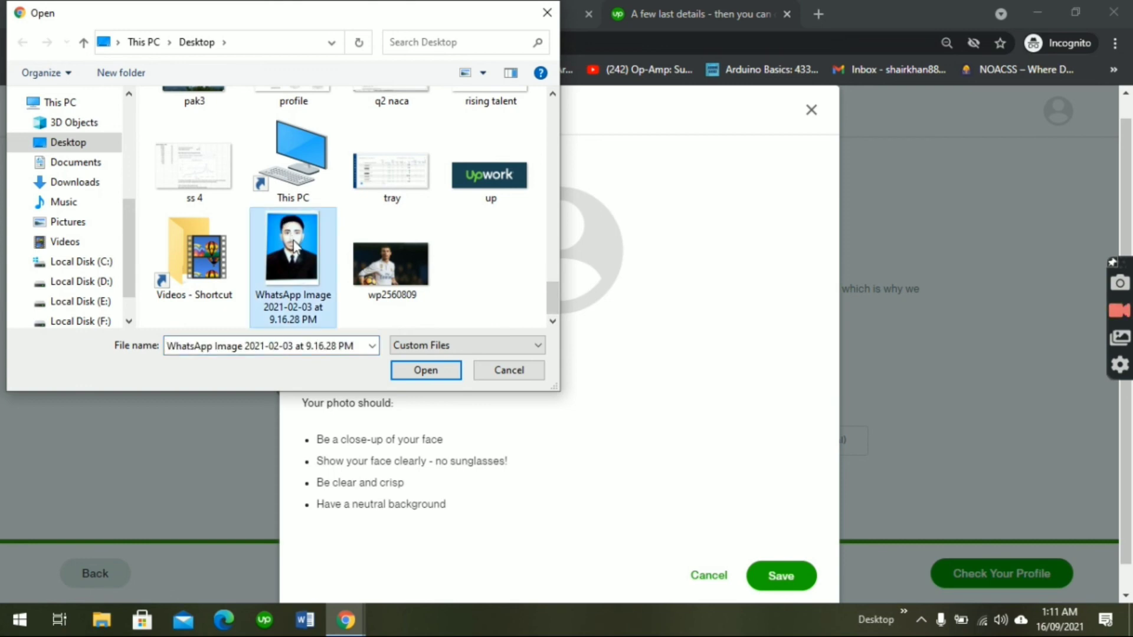
pyautogui.click(426, 371)
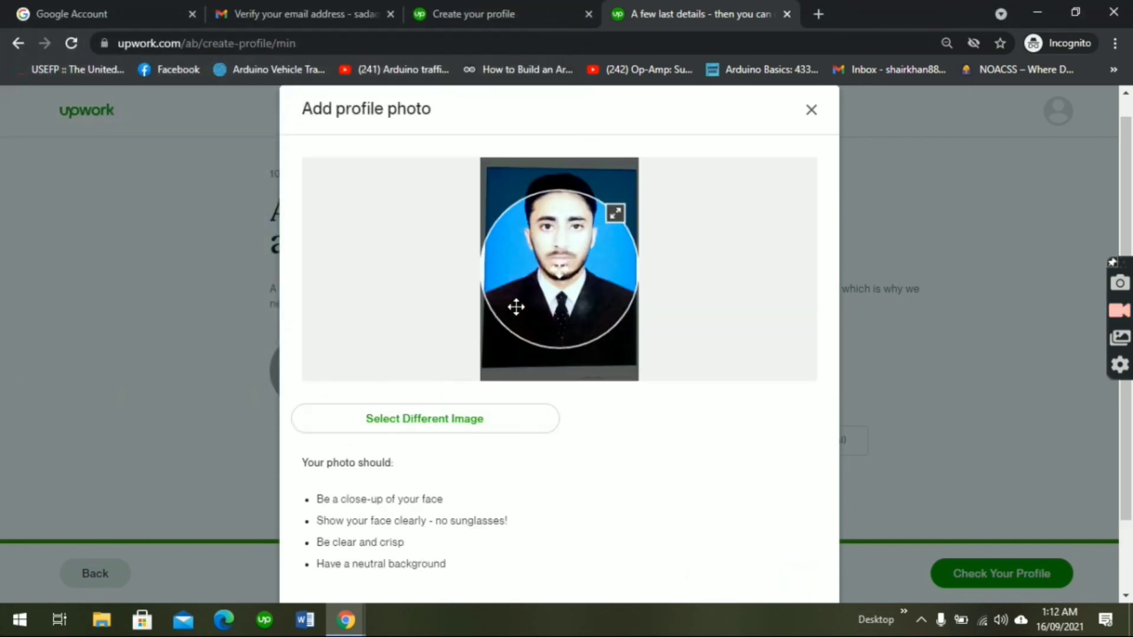
pyautogui.moveTo(524, 276); pyautogui.dragTo(525, 255)
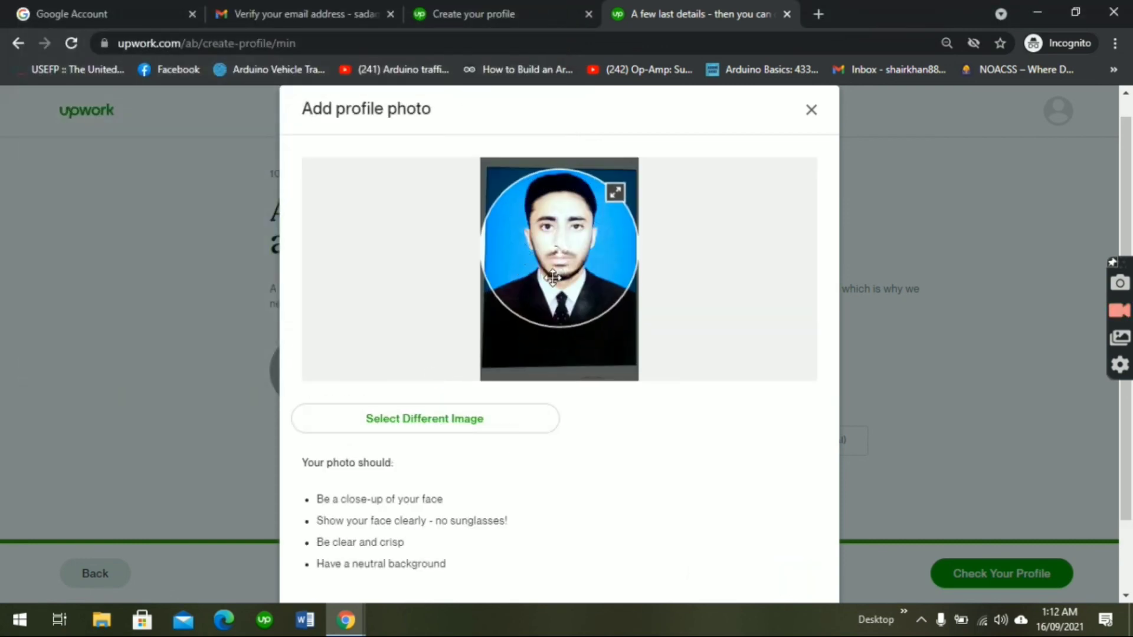
pyautogui.scroll(-2, 1126, 318)
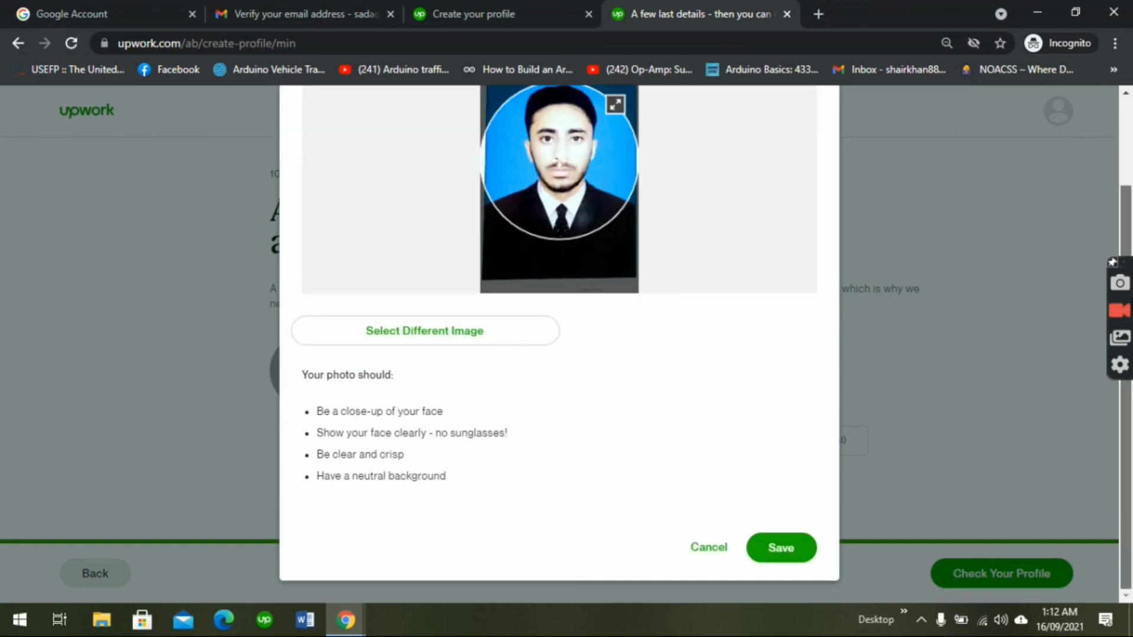
pyautogui.scroll(2, 866, 463)
pyautogui.scroll(-2, 866, 463)
pyautogui.click(798, 546)
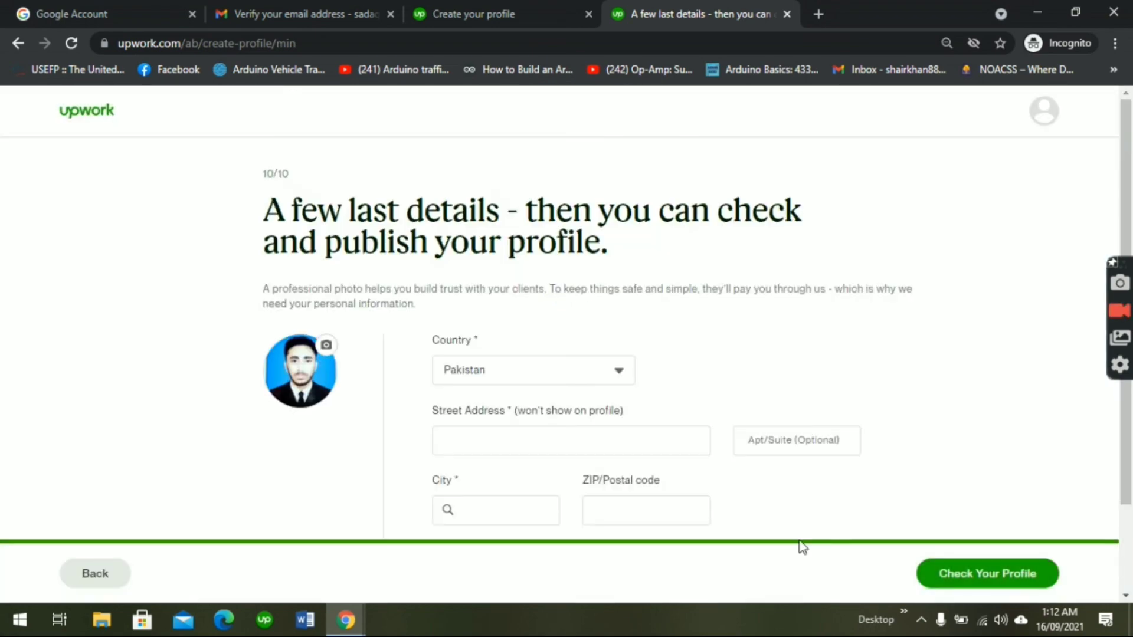
# Step: Enter the street address, pick the city from suggestions, add postal code and phone number, then continue
pyautogui.click(521, 437)
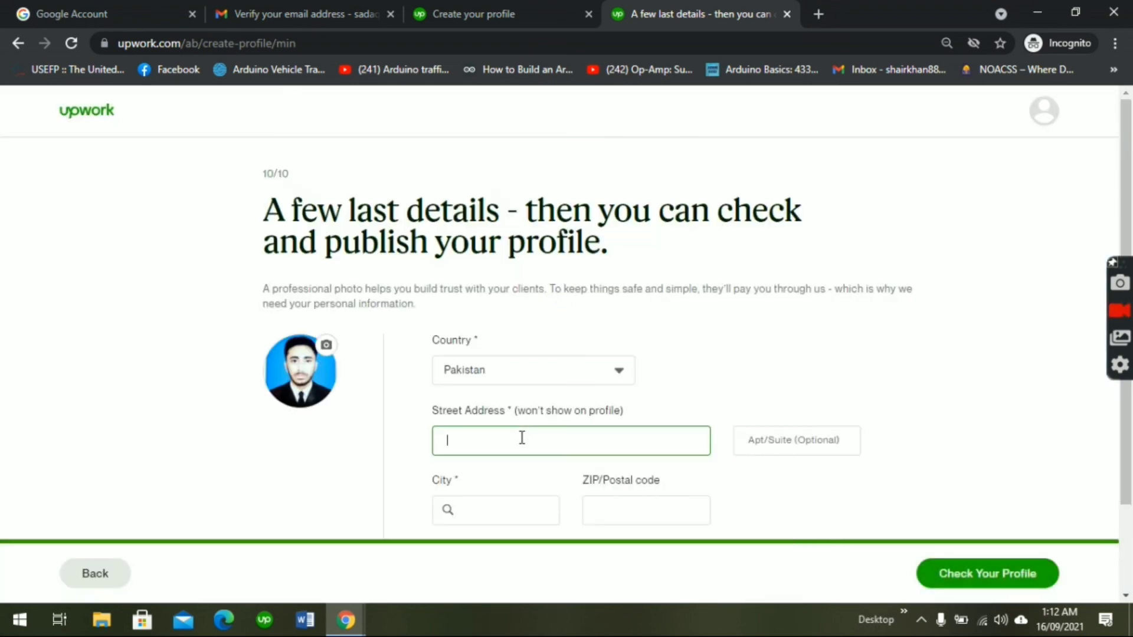
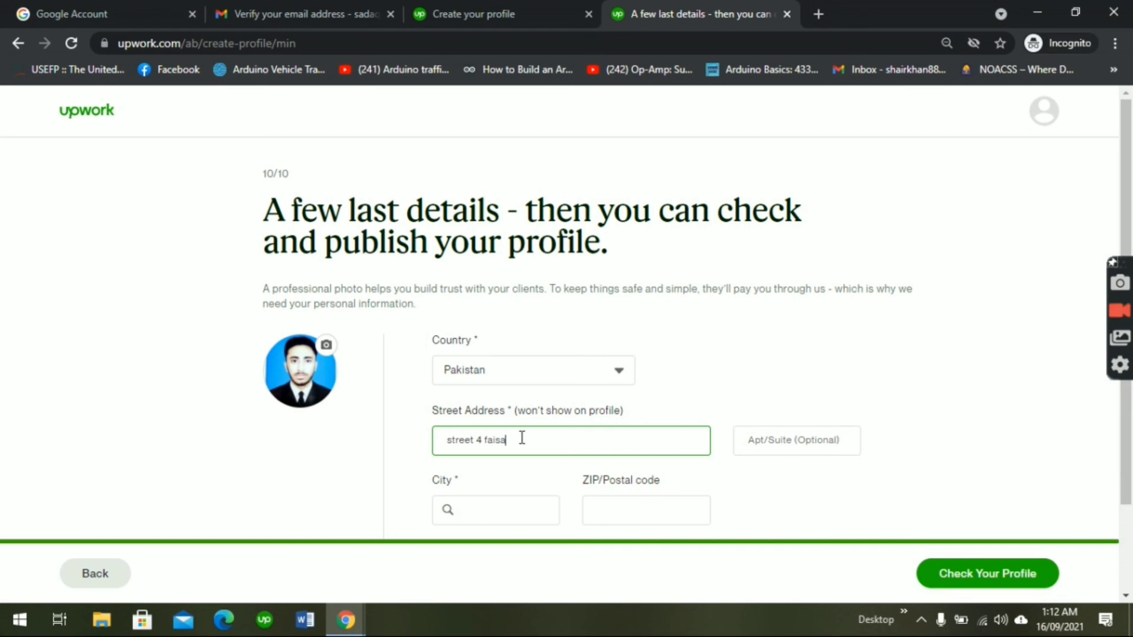
pyautogui.scroll(-2, 1034, 436)
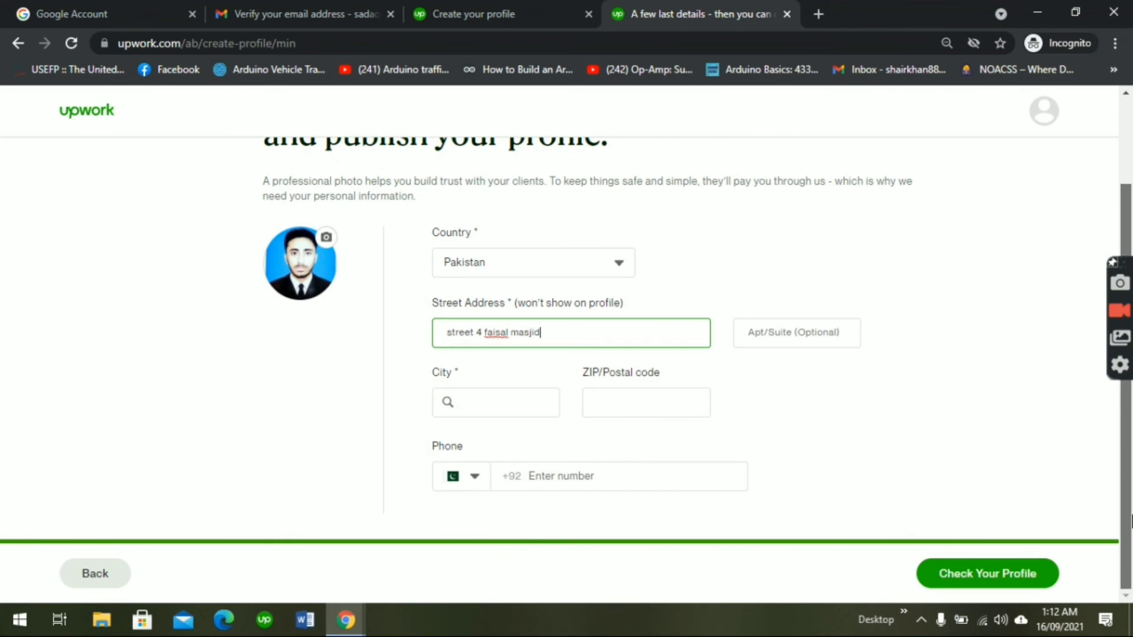
pyautogui.click(513, 399)
pyautogui.write('sh')
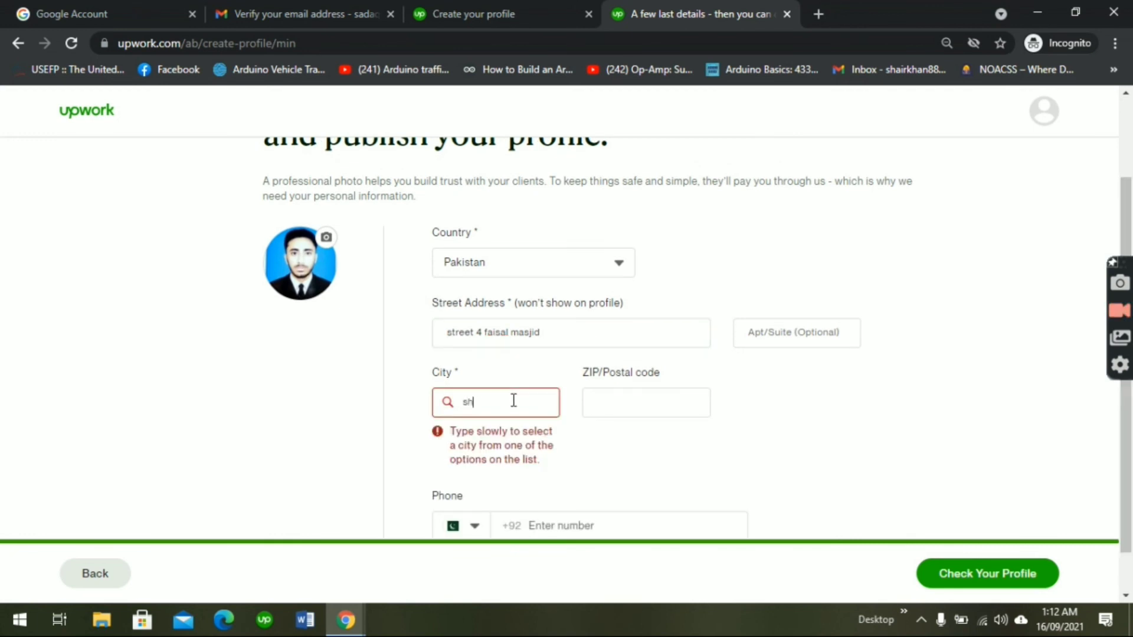
pyautogui.write('ahdad')
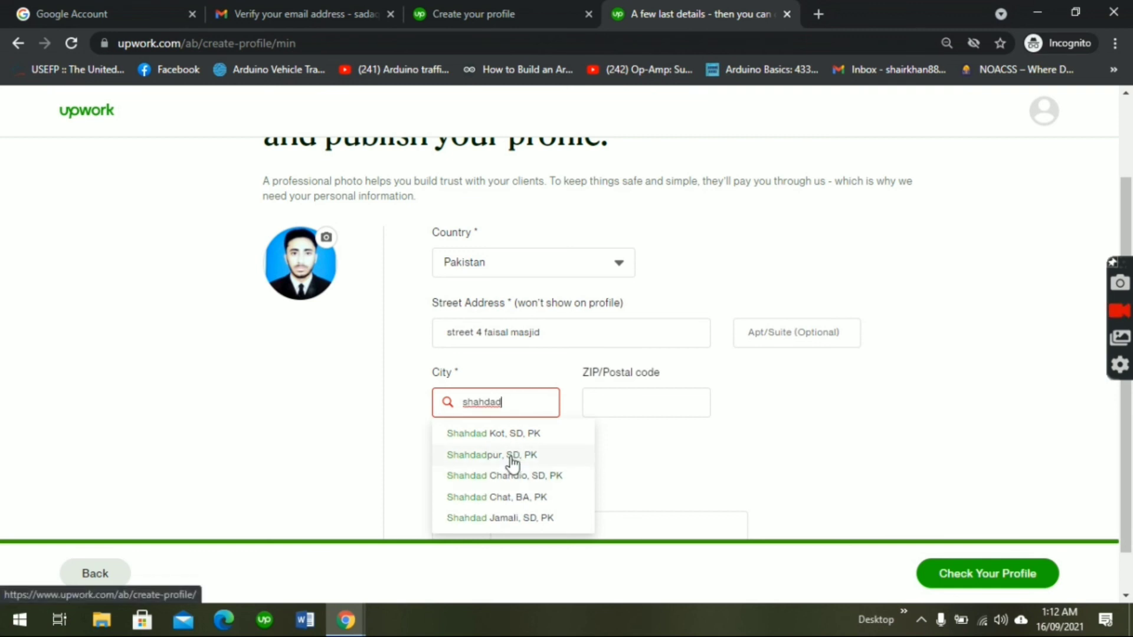
pyautogui.click(512, 456)
pyautogui.click(762, 396)
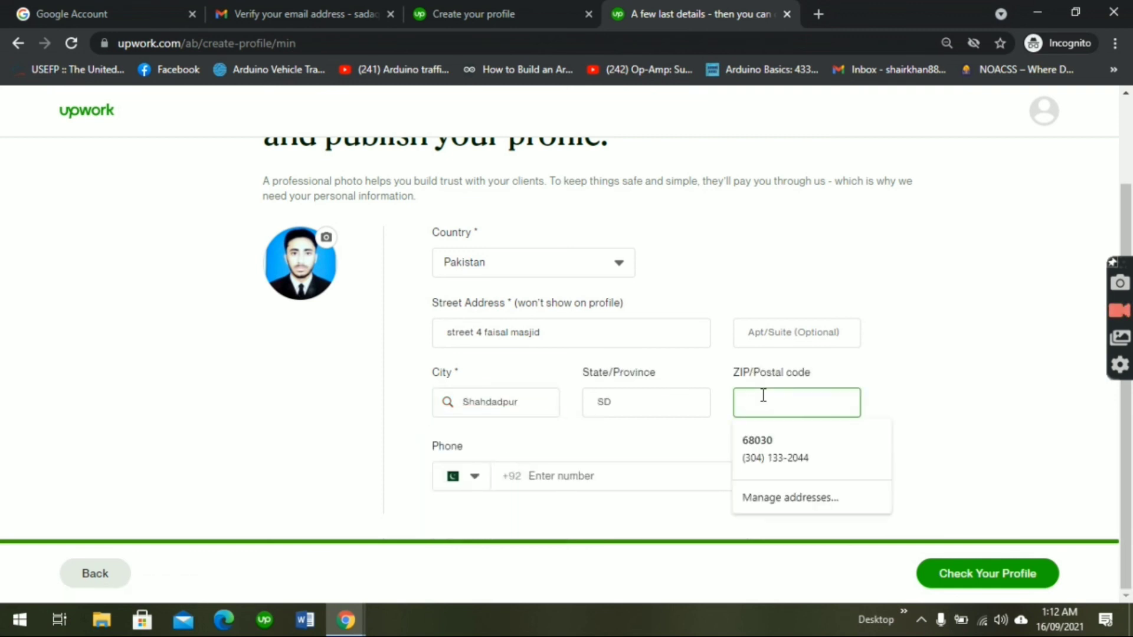
pyautogui.write('68030')
pyautogui.click(639, 481)
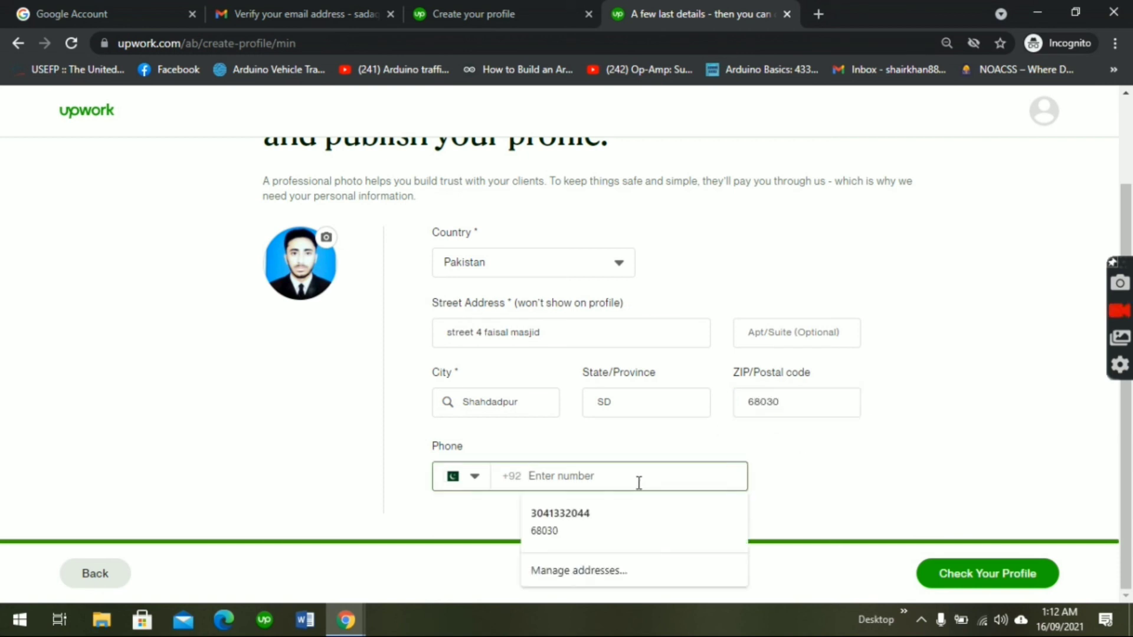
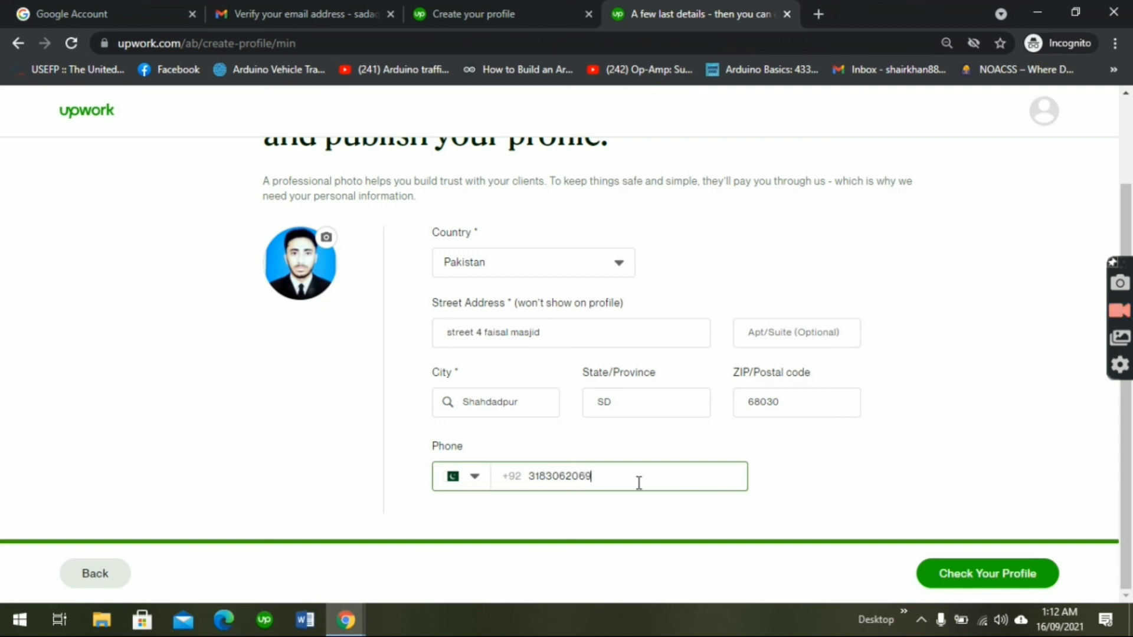
pyautogui.click(949, 572)
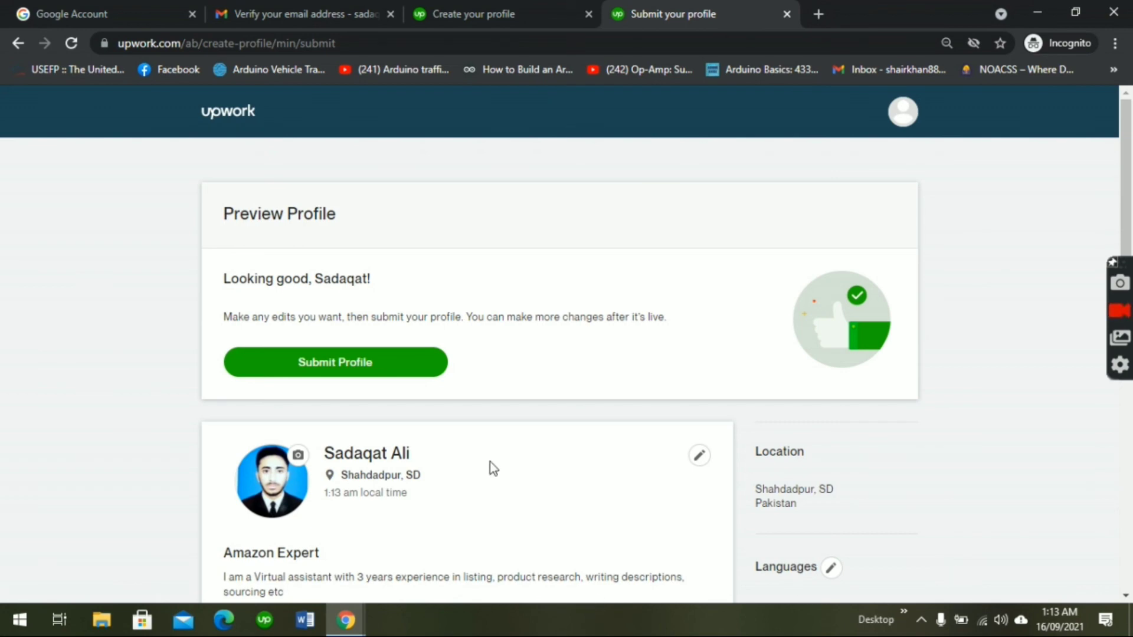
# Step: Submit the profile from the Preview Profile page
pyautogui.click(370, 367)
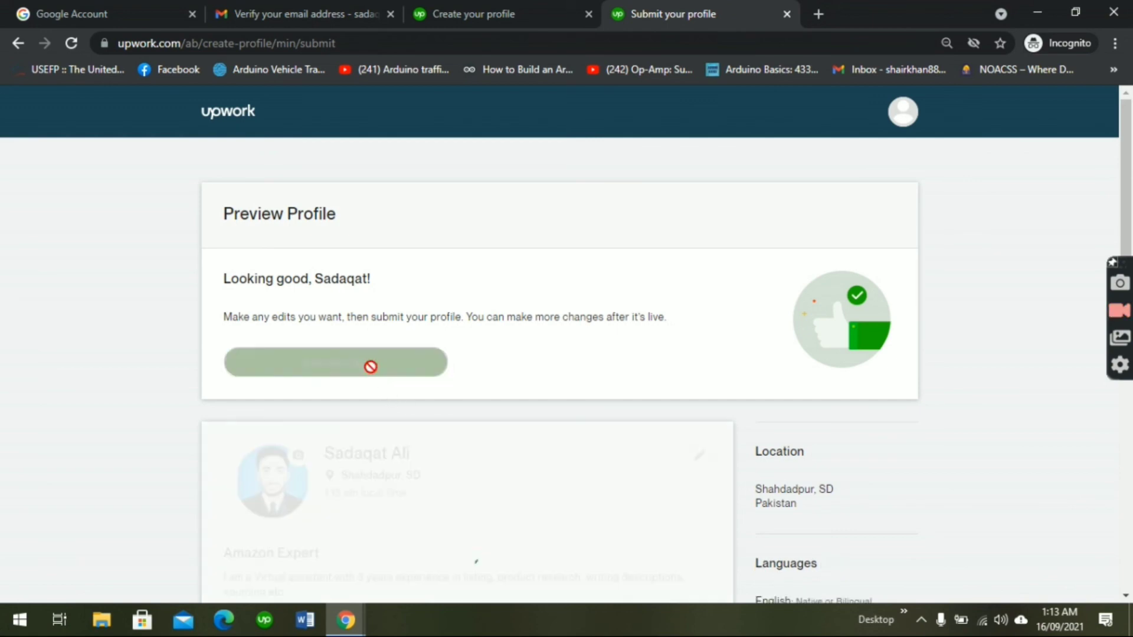